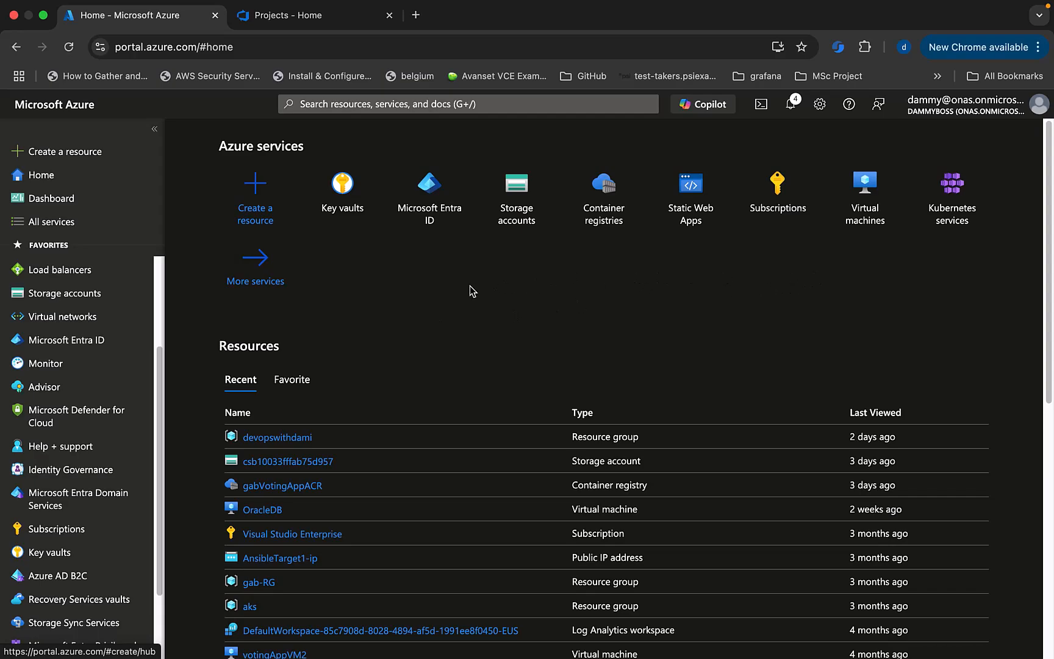
Scroll the portal's left Favorites sidebar down to Key vaults.
scroll(46, 445, down, 1)
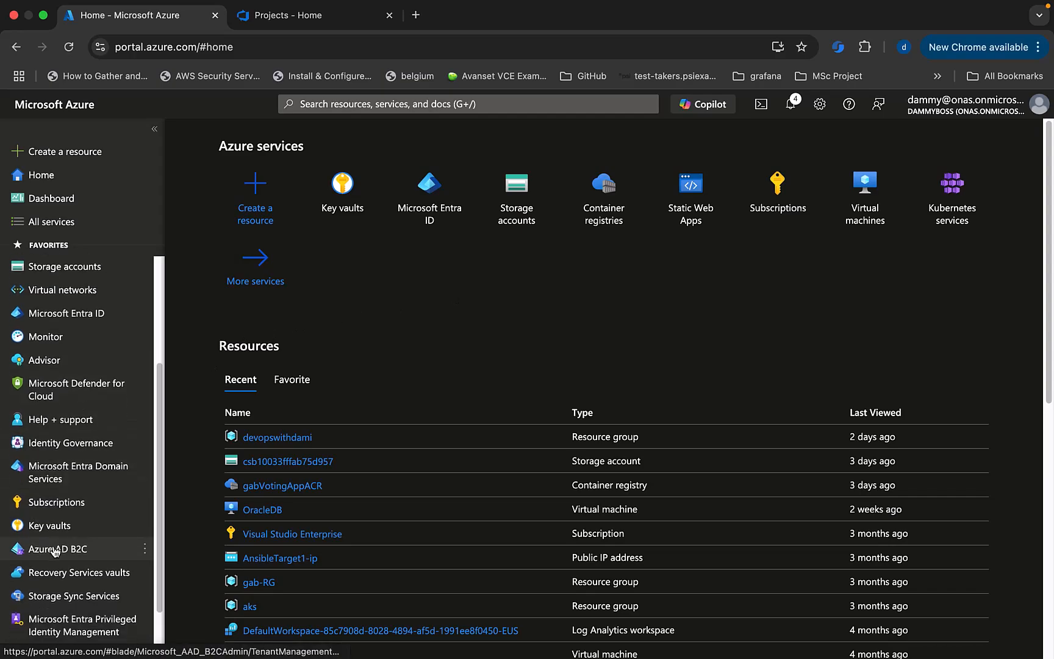
Start a new key vault in a new resource group named devopswithdamirg.
click(50, 529)
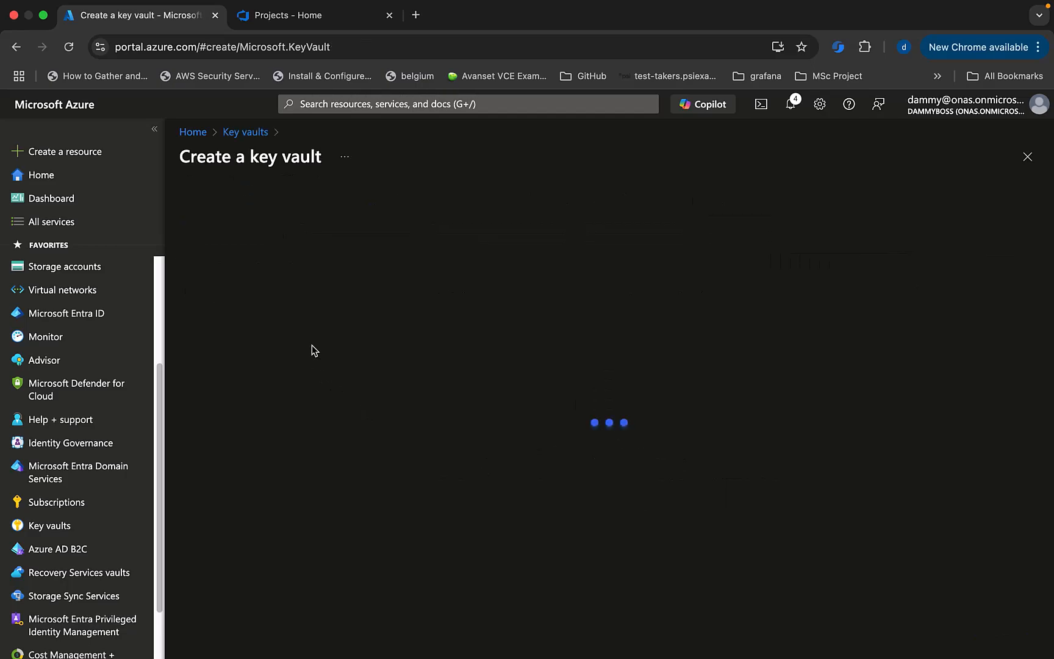
scroll(463, 390, down, 2)
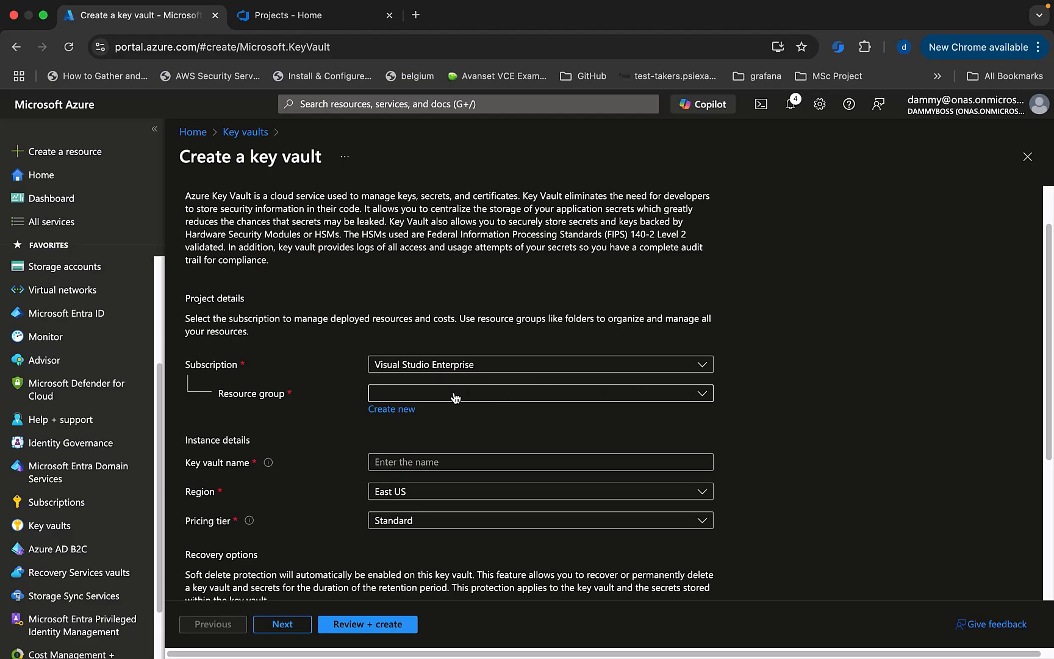
click(389, 409)
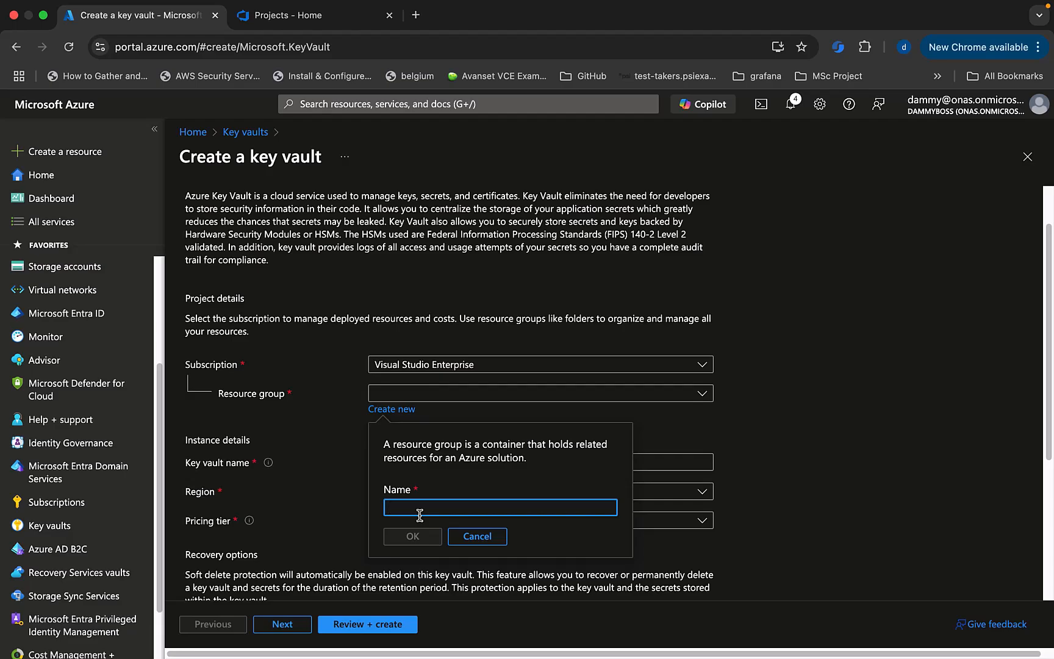
text(devopswithdamirg)
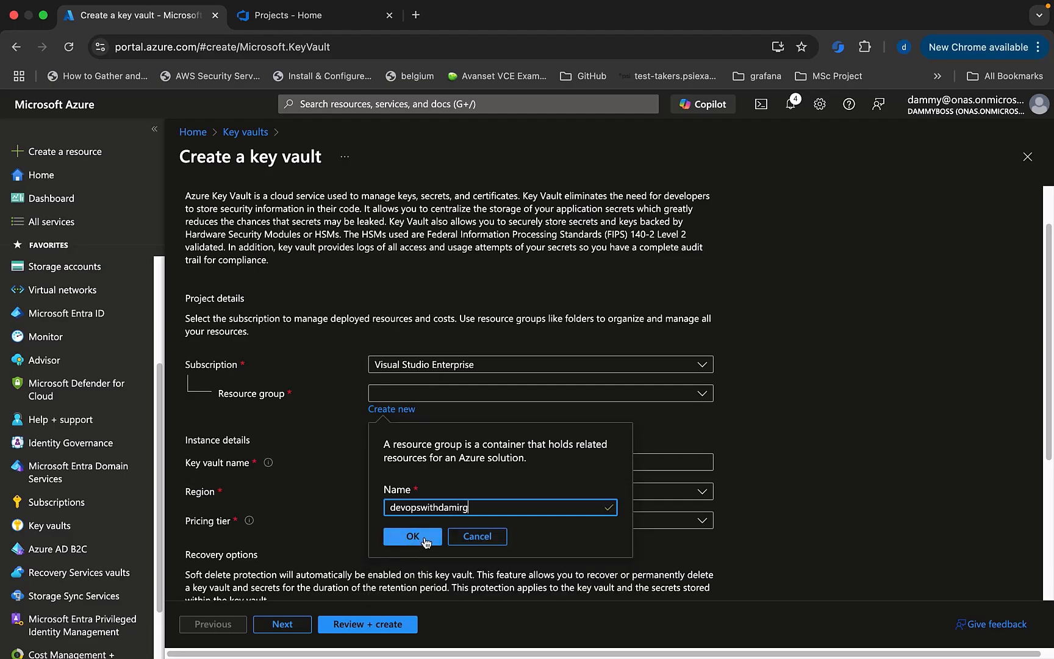
click(418, 536)
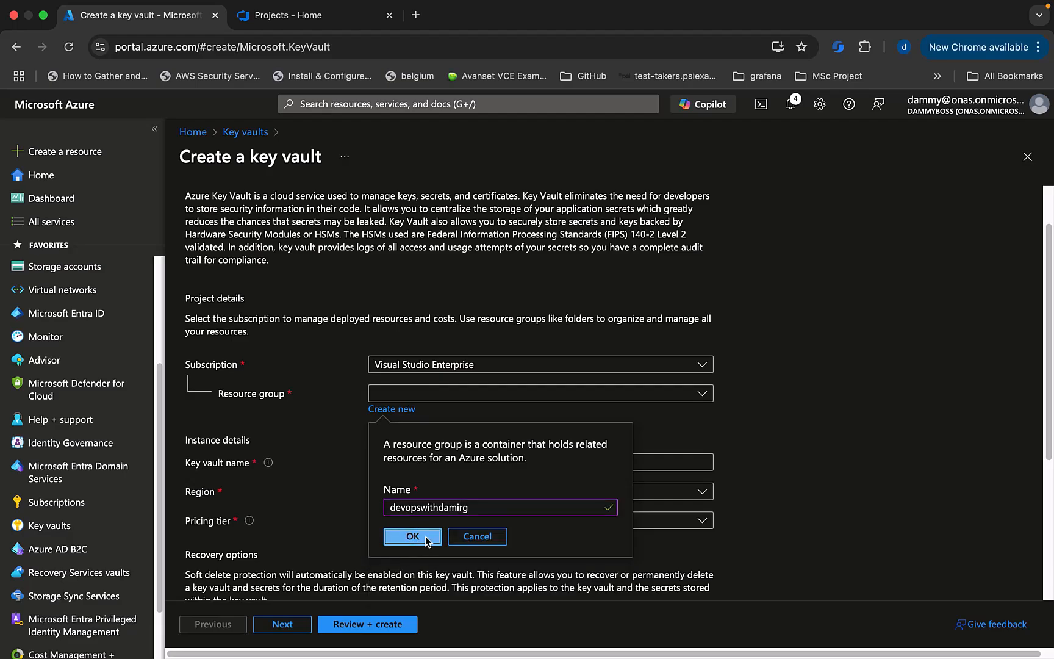
Name the vault devopswithdami-key, set its region to UK West, and continue.
click(413, 462)
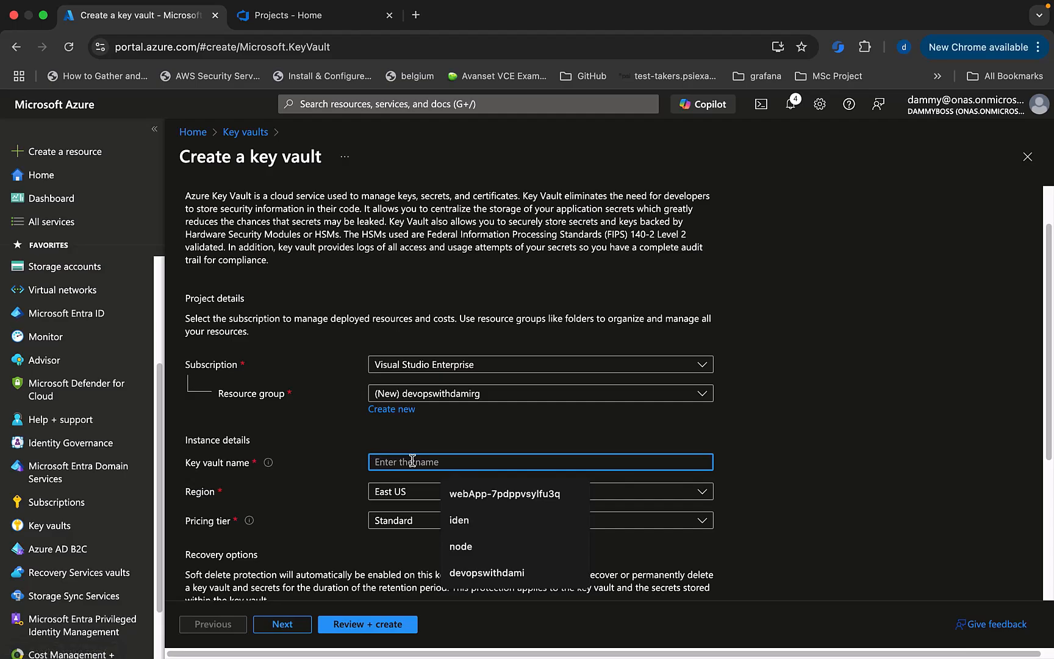
text(dev)
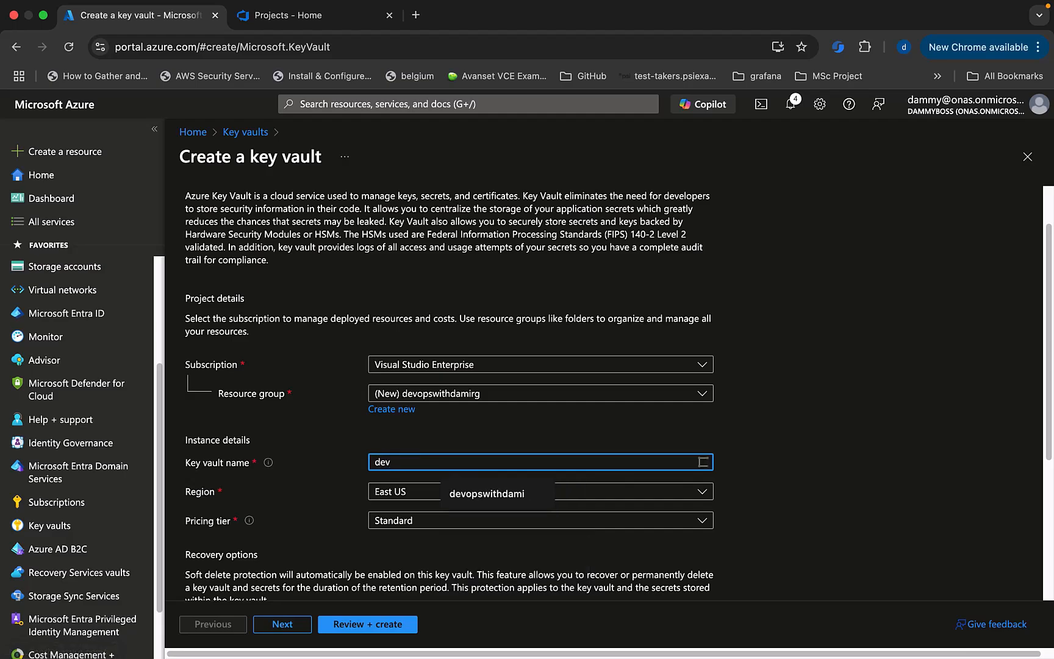
text(ops)
click(481, 493)
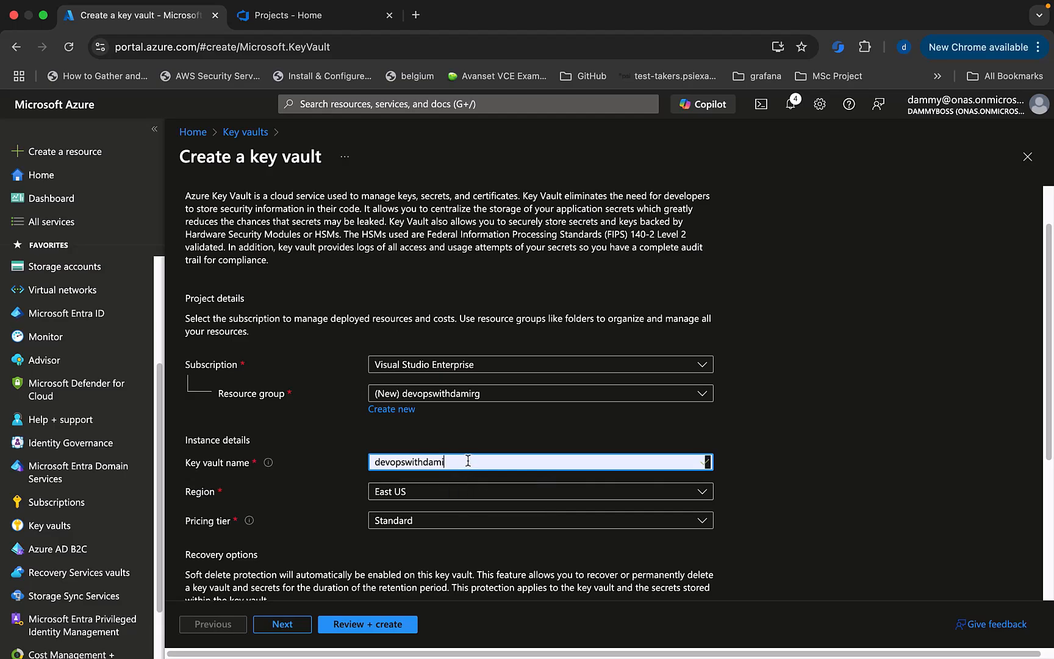
text(-key)
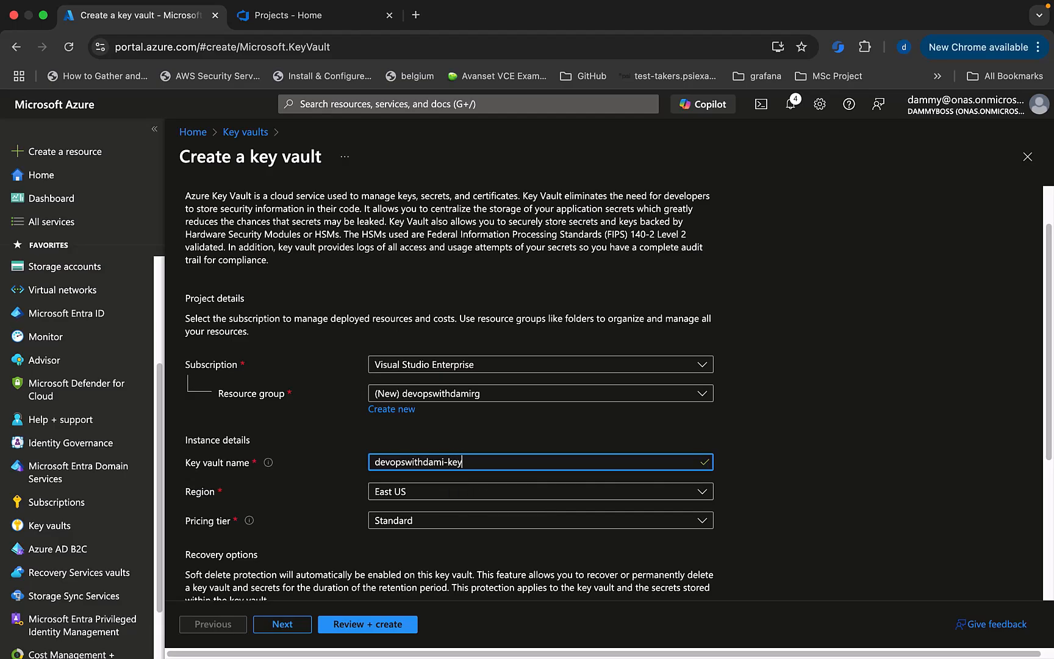
click(411, 494)
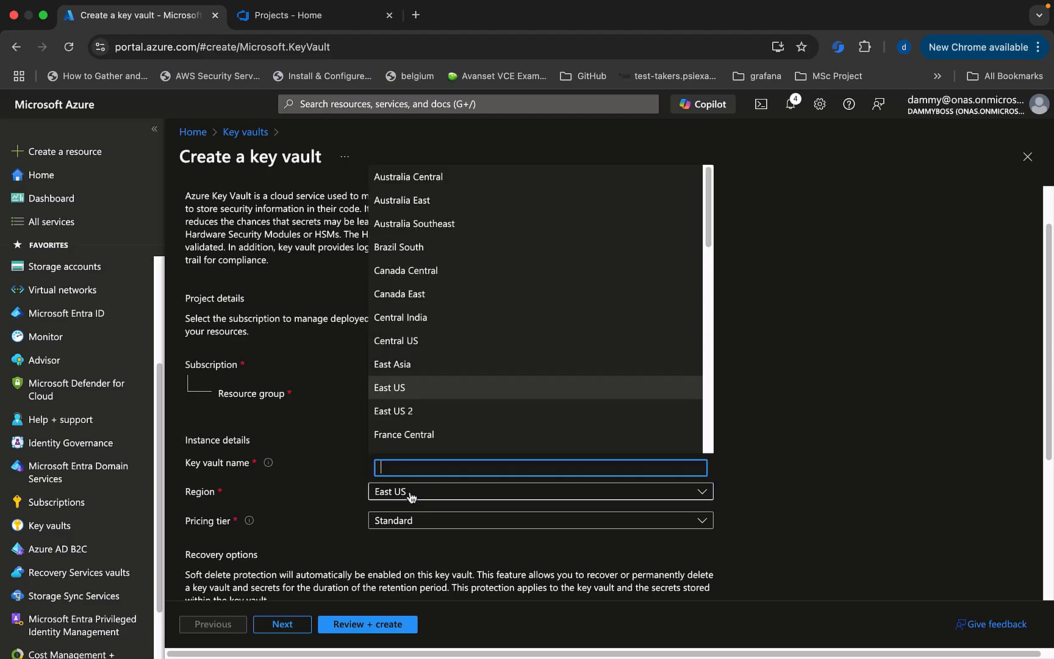
text(uk sou)
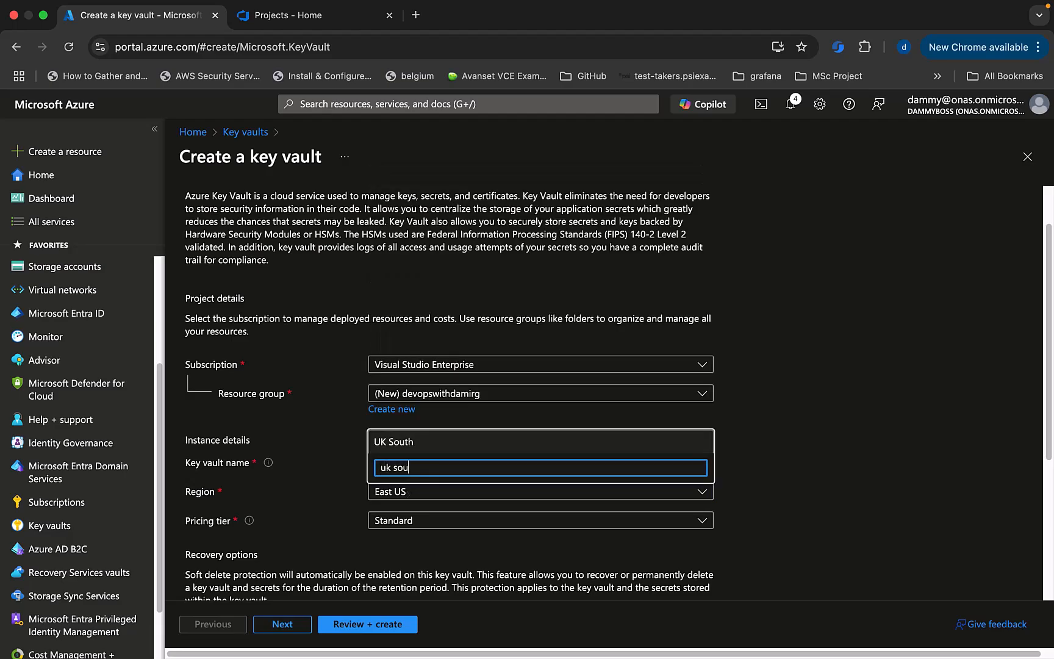
key(BackSpace)
key(BackSpace)
text(we)
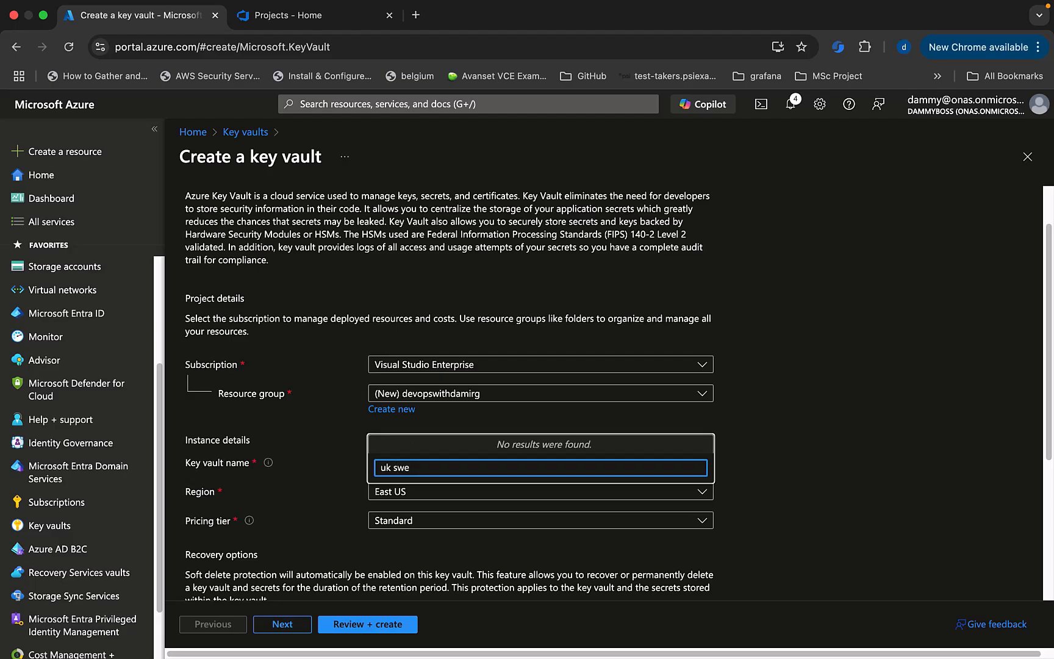
key(BackSpace)
text(wes)
click(401, 444)
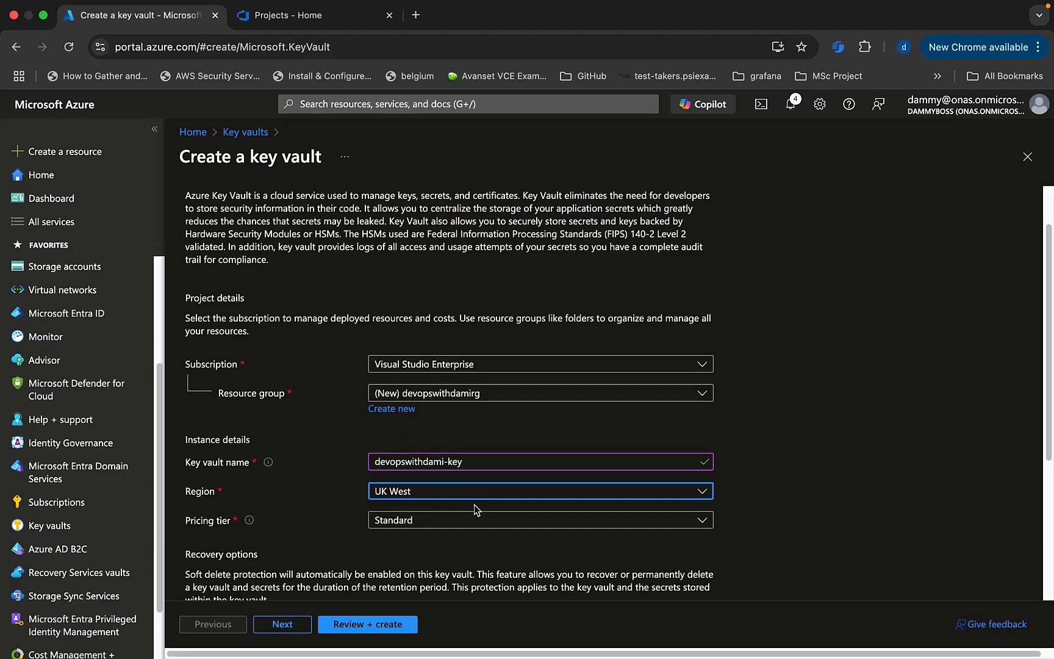
scroll(475, 505, down, 5)
click(290, 624)
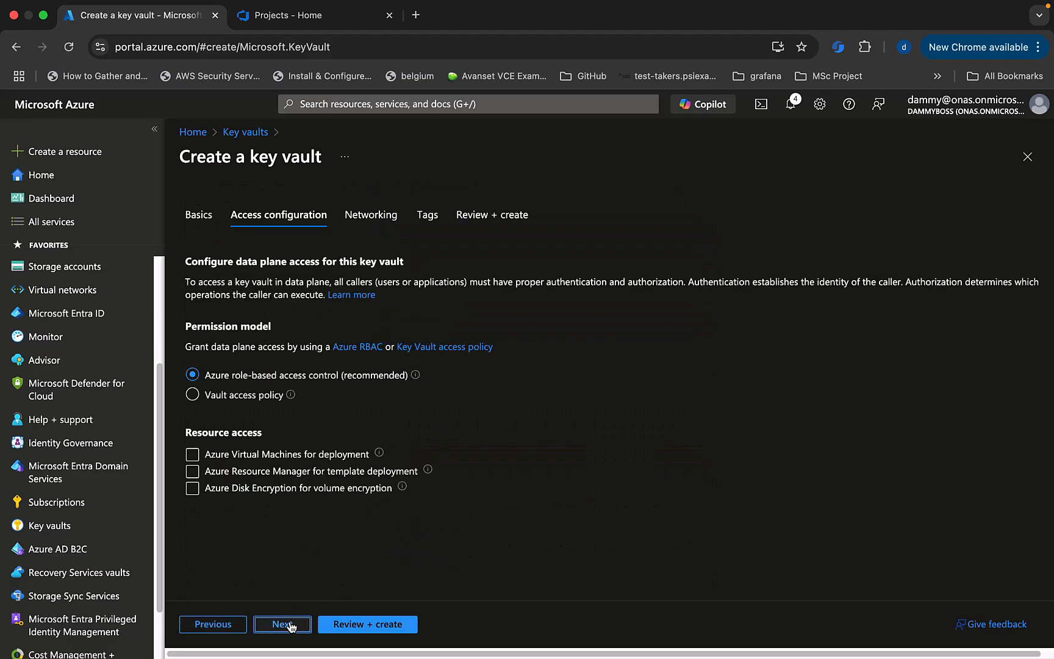
Accept default access, networking and tag settings, review, and create the devopswithdami-key vault.
click(291, 626)
click(290, 626)
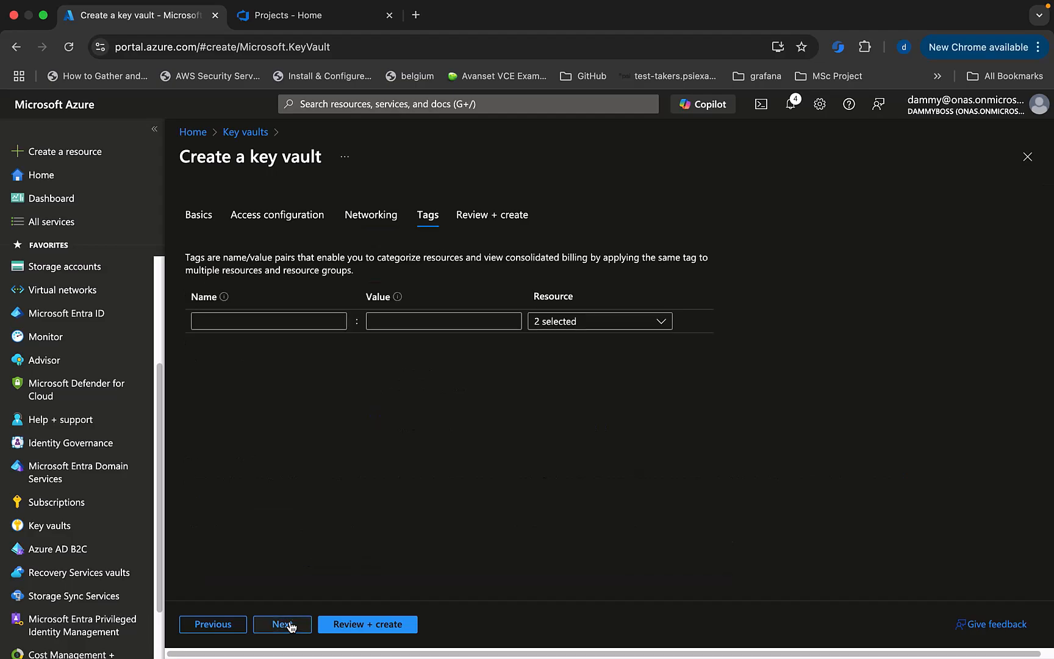
click(291, 625)
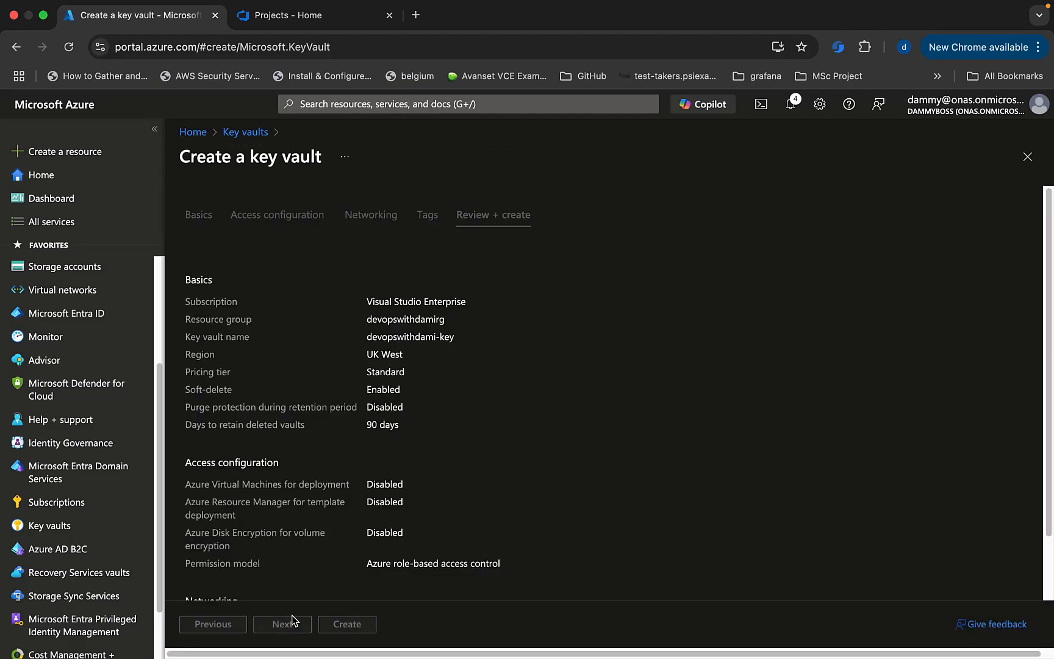
scroll(297, 567, down, 2)
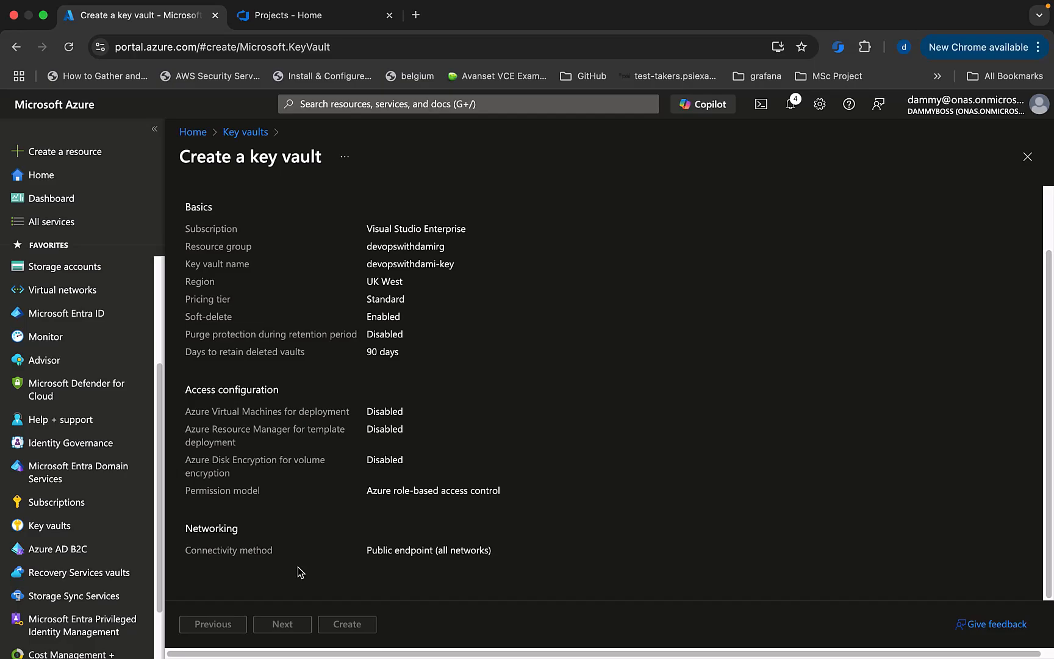
scroll(297, 567, up, 2)
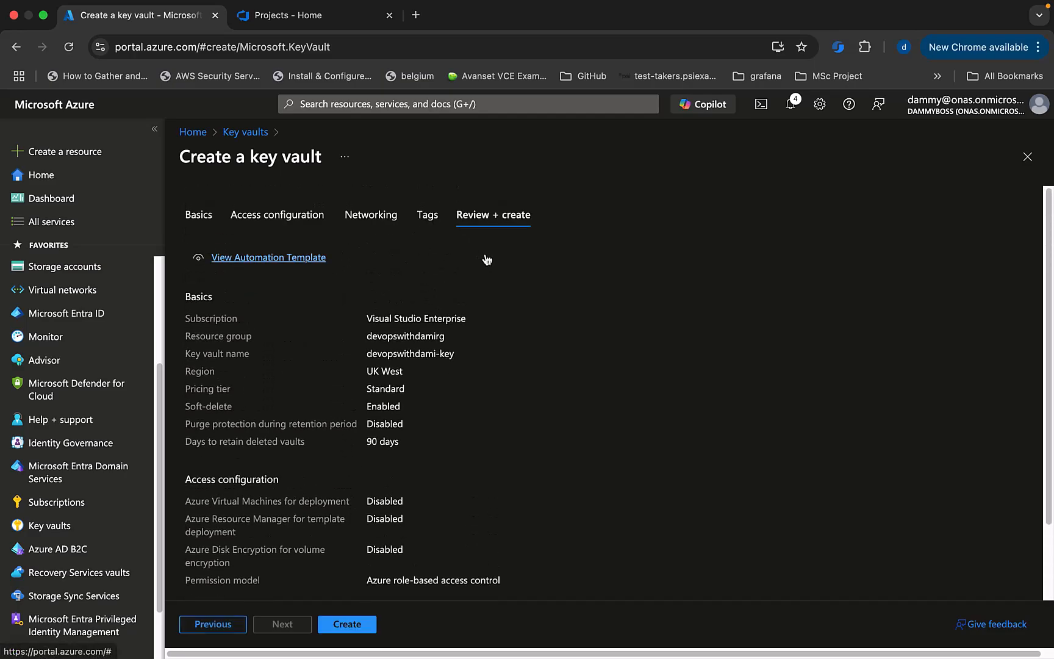
click(353, 627)
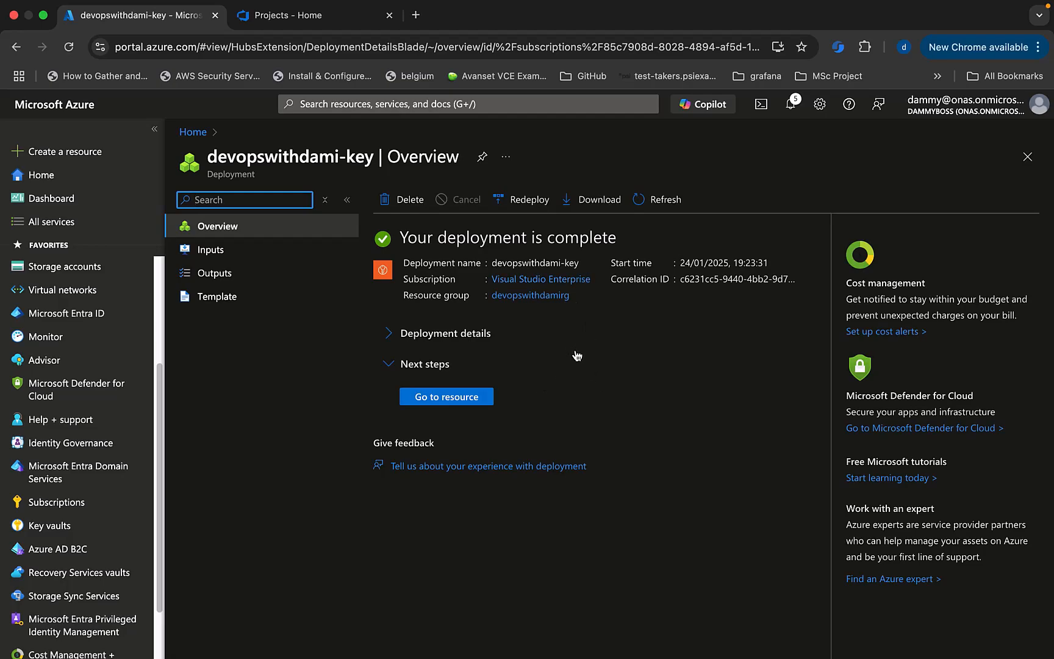
Open devopswithdami-key, browse its Keys, Secrets and Certificates, then view Access policies.
click(452, 398)
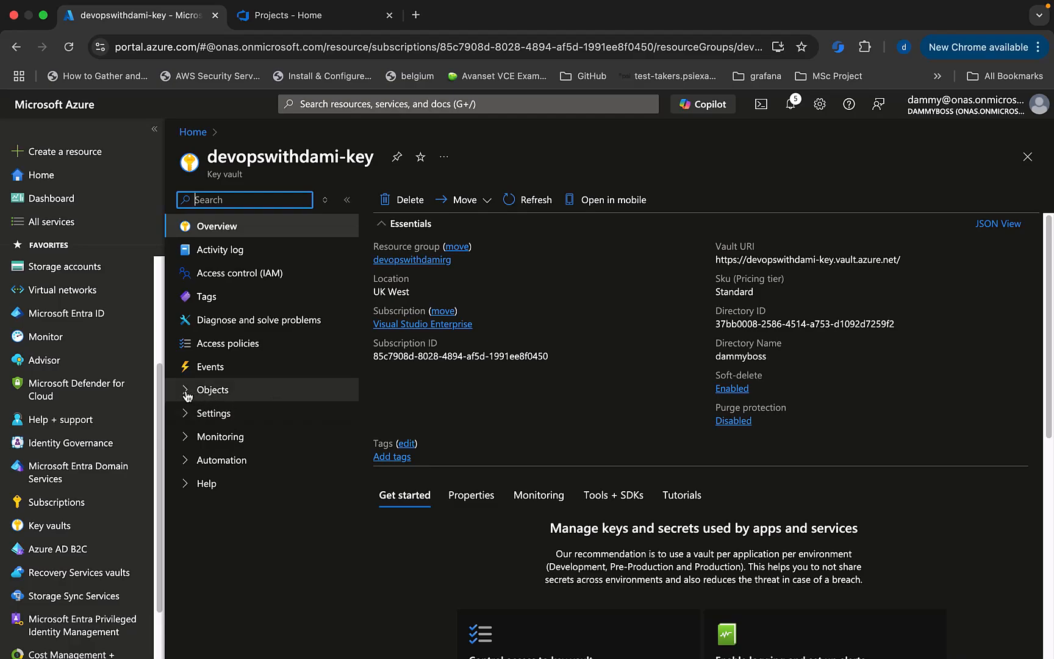
click(186, 391)
click(198, 414)
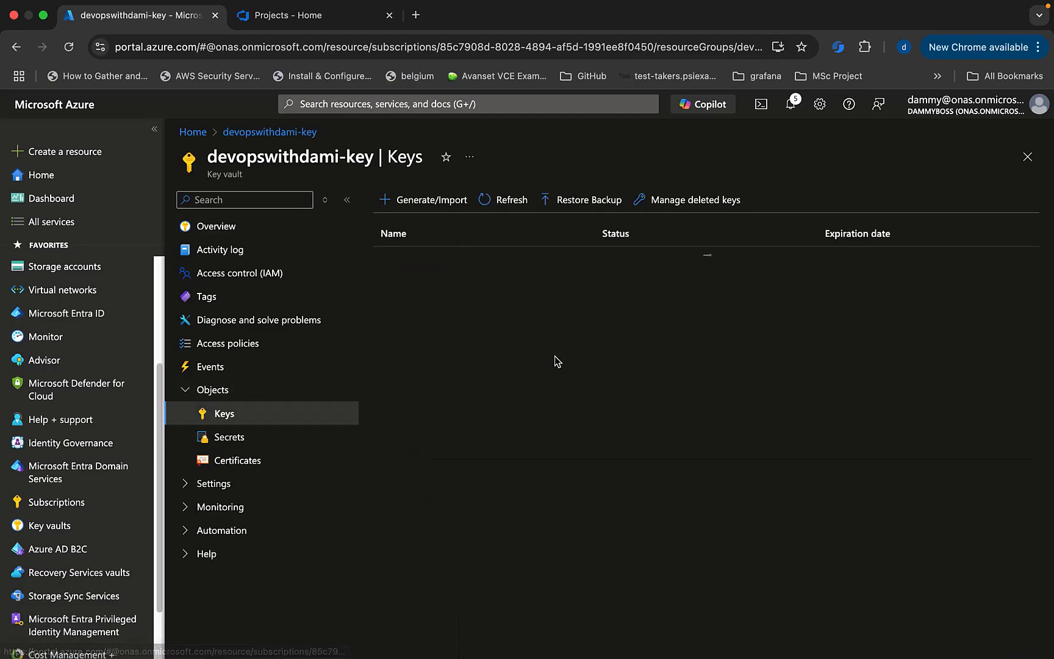
click(235, 438)
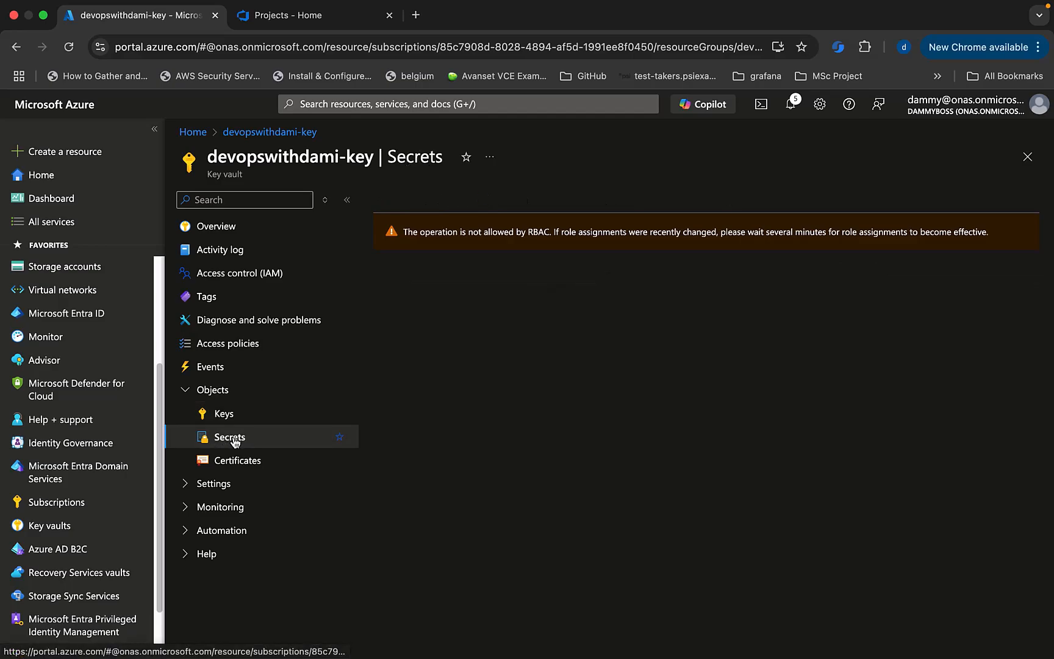
click(238, 461)
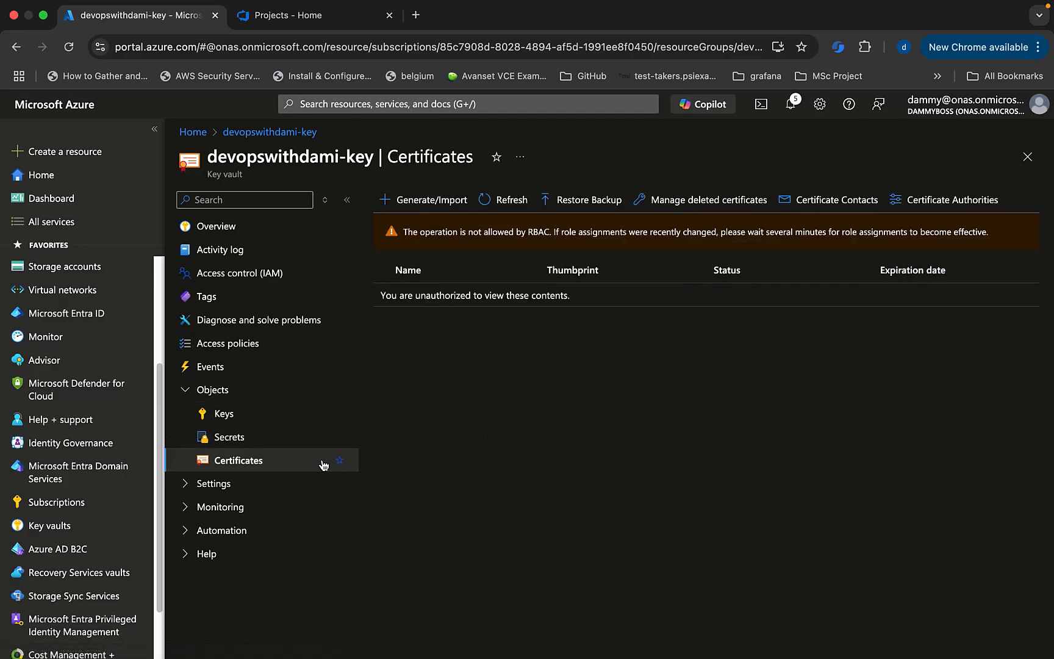
click(184, 393)
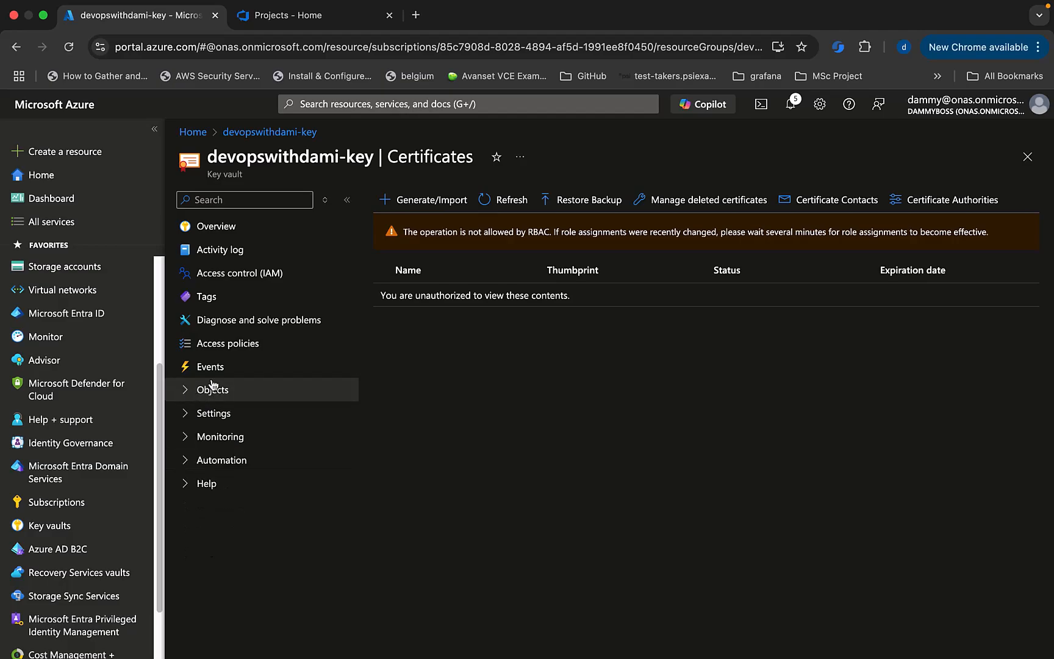
click(289, 349)
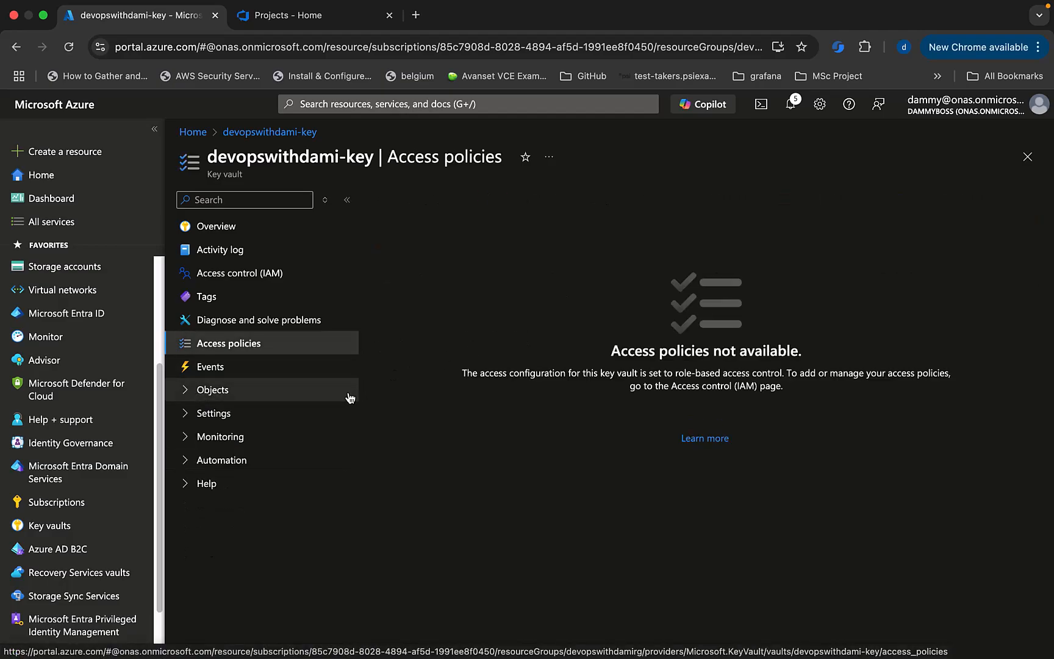
Switch devopswithdami-key to the Vault access policy model, apply, and reload its Access policies page.
click(181, 415)
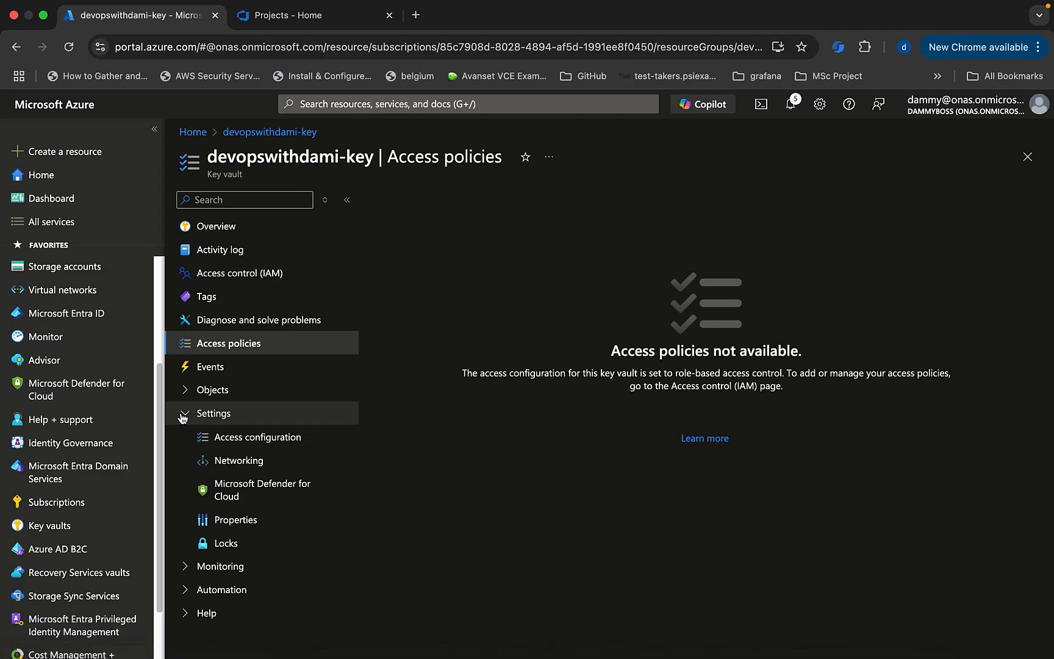
click(250, 443)
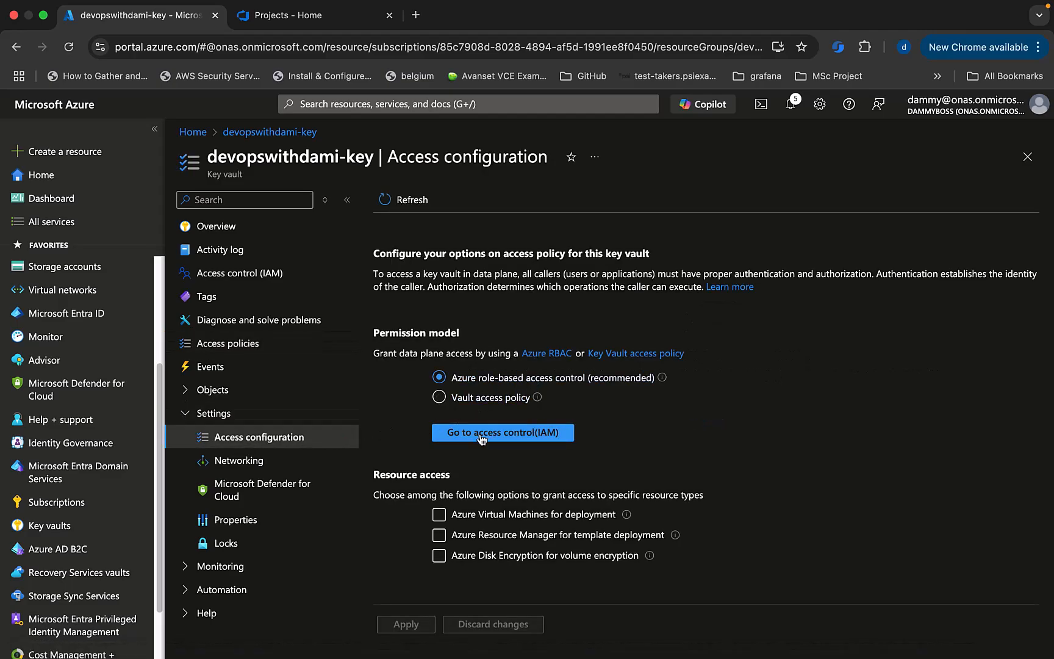
click(439, 397)
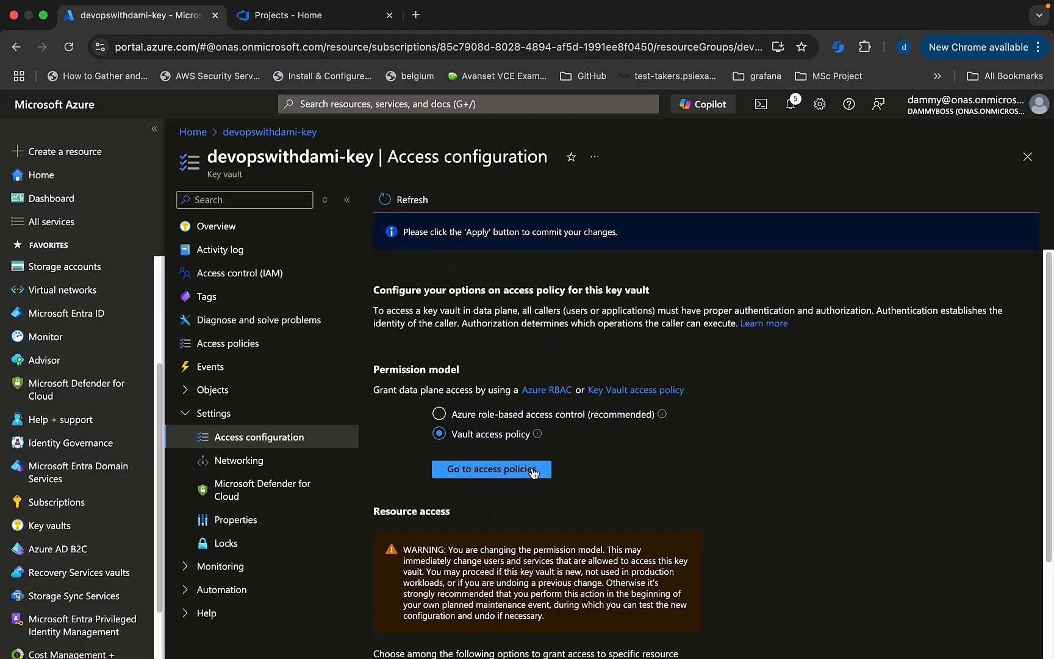
click(501, 477)
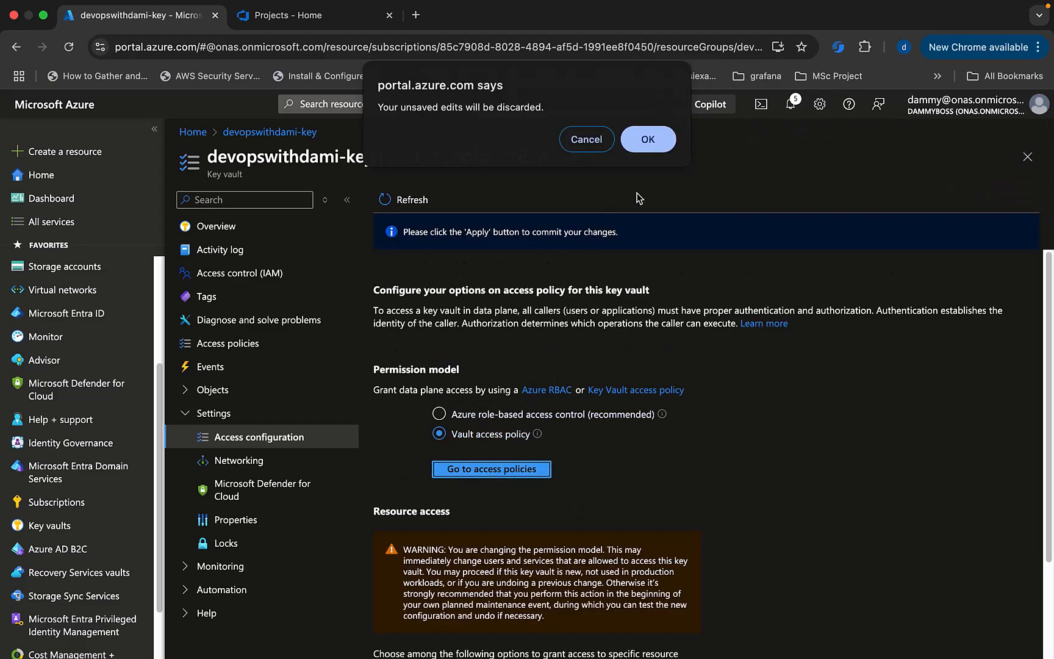
click(584, 139)
scroll(598, 462, down, 2)
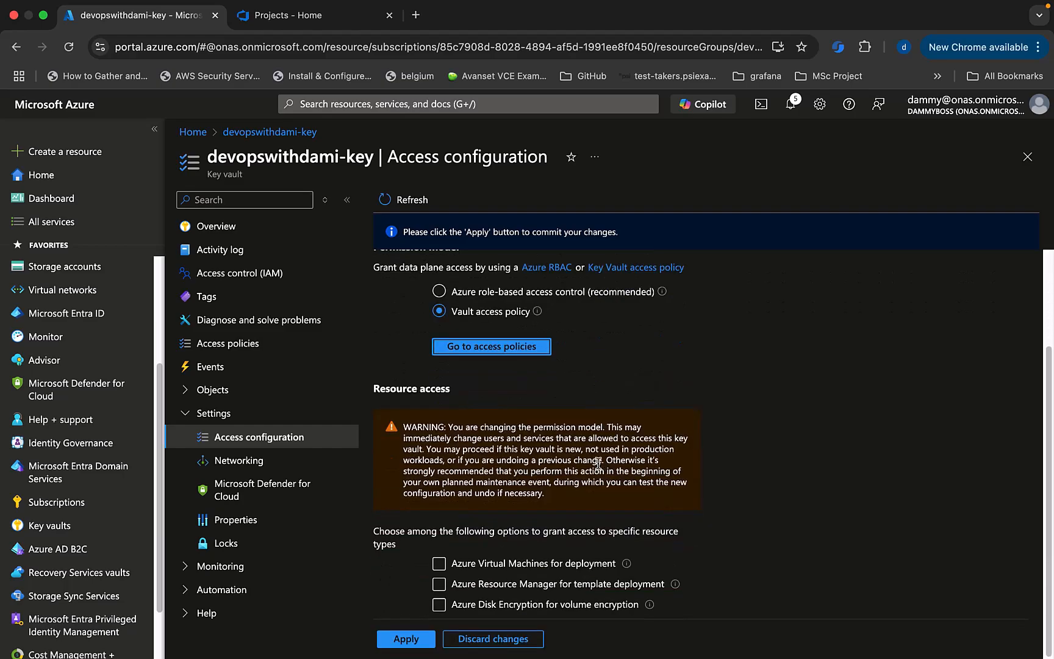
click(405, 638)
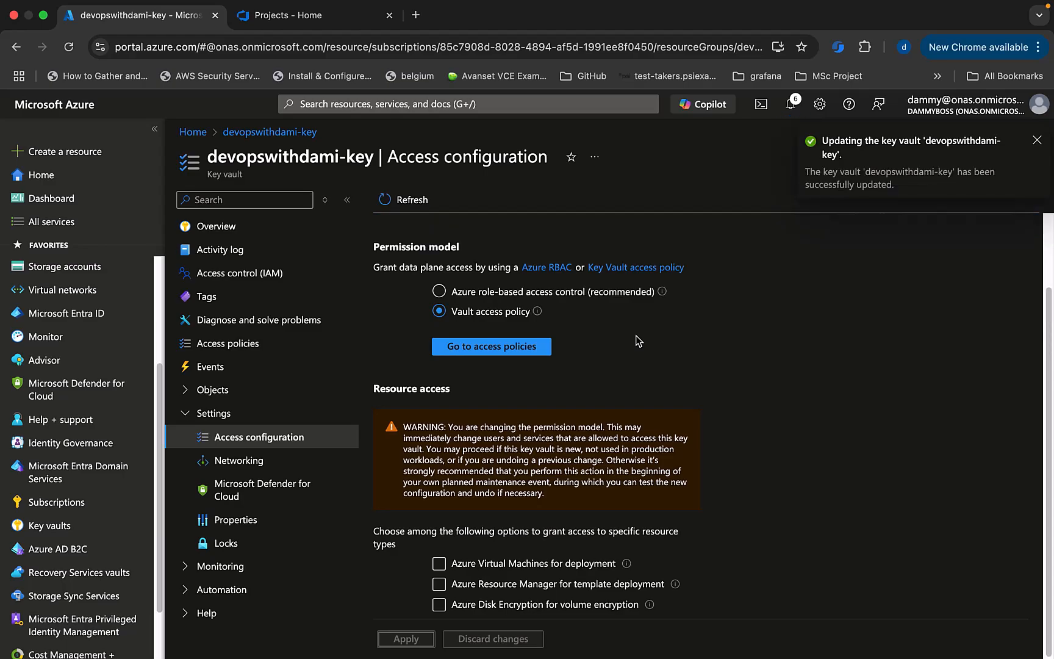
click(497, 348)
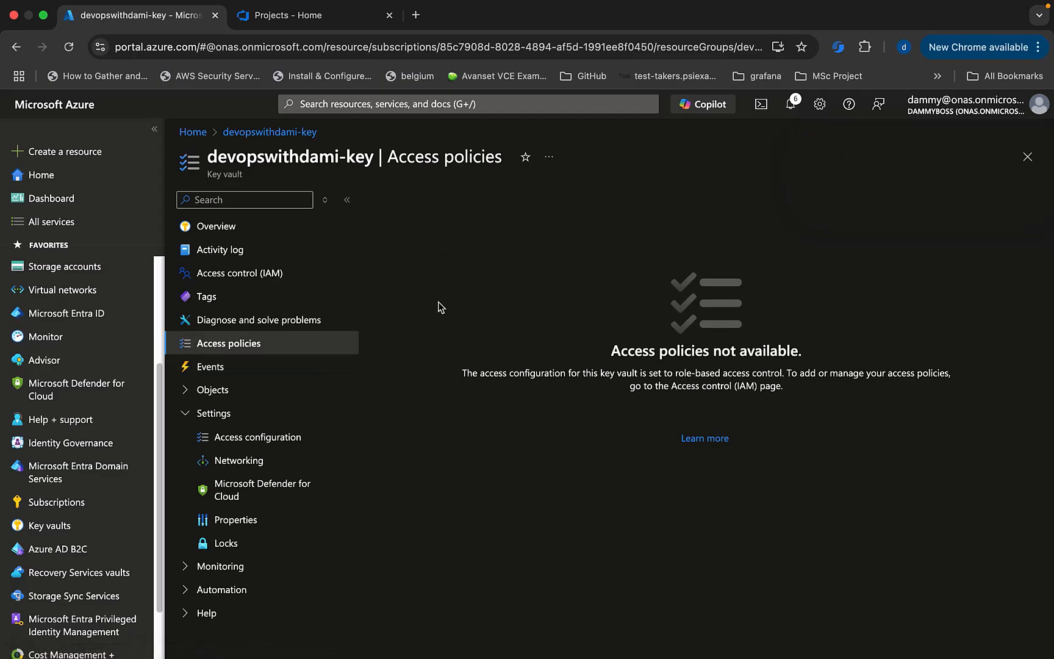
click(68, 47)
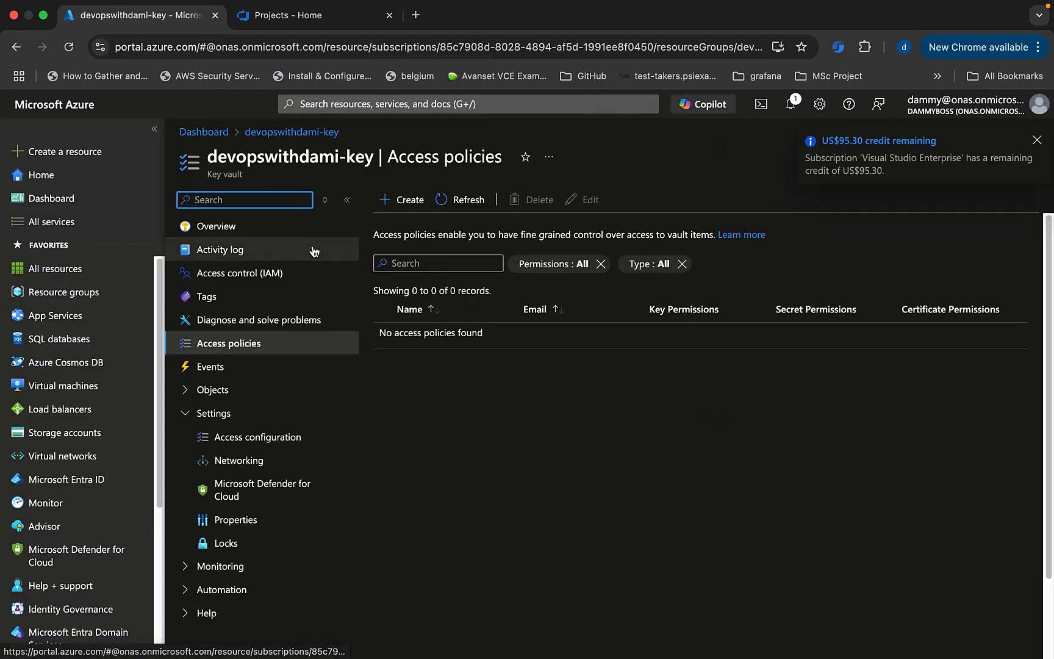
Begin a new access policy using the Key, Secret, & Certificate Management template.
click(402, 201)
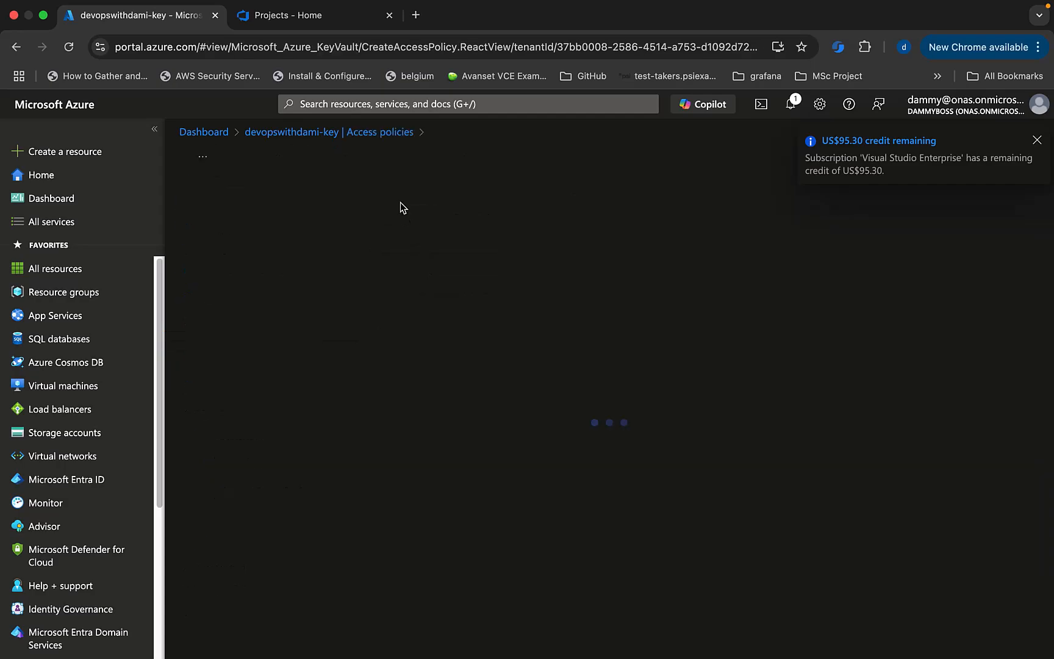
click(1037, 142)
click(287, 278)
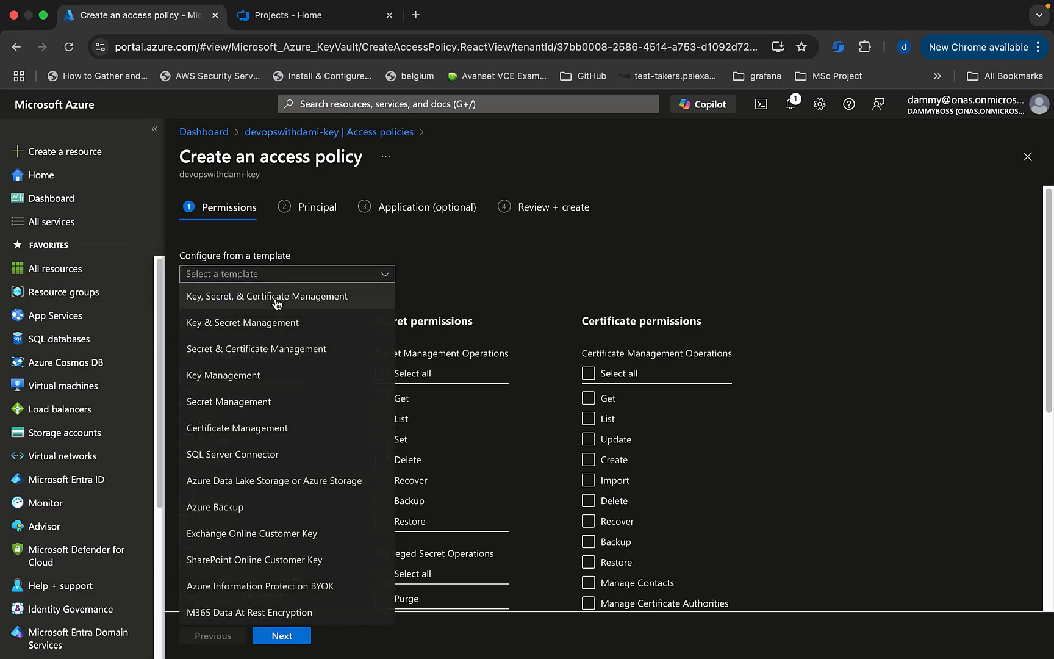
click(277, 297)
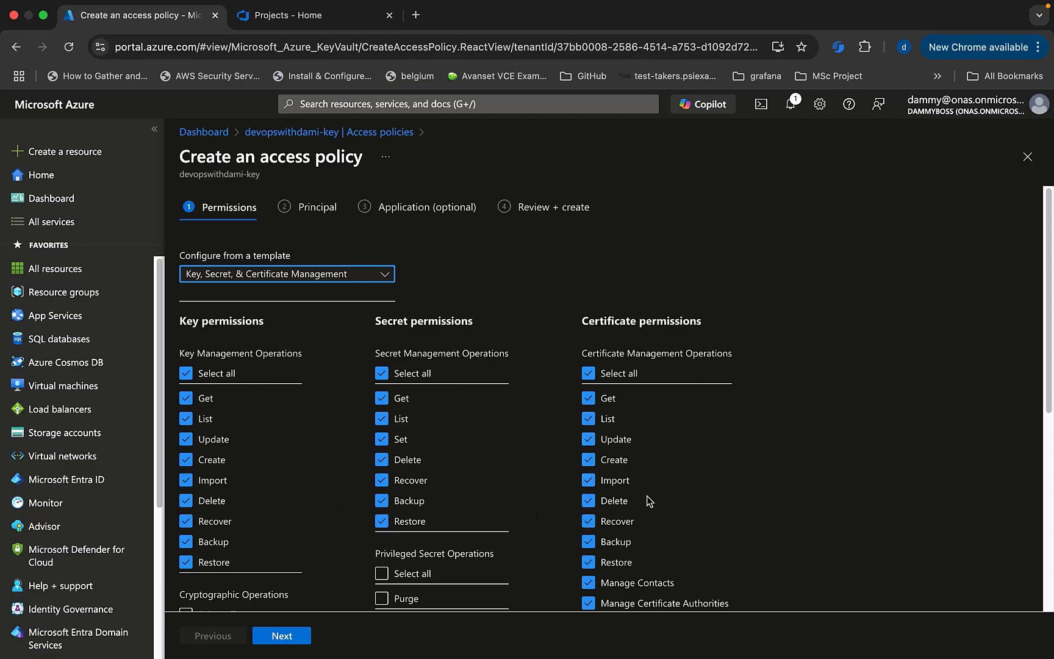
Assign the policy to the signed-in user as principal, skip the application, and create it.
click(289, 635)
click(252, 310)
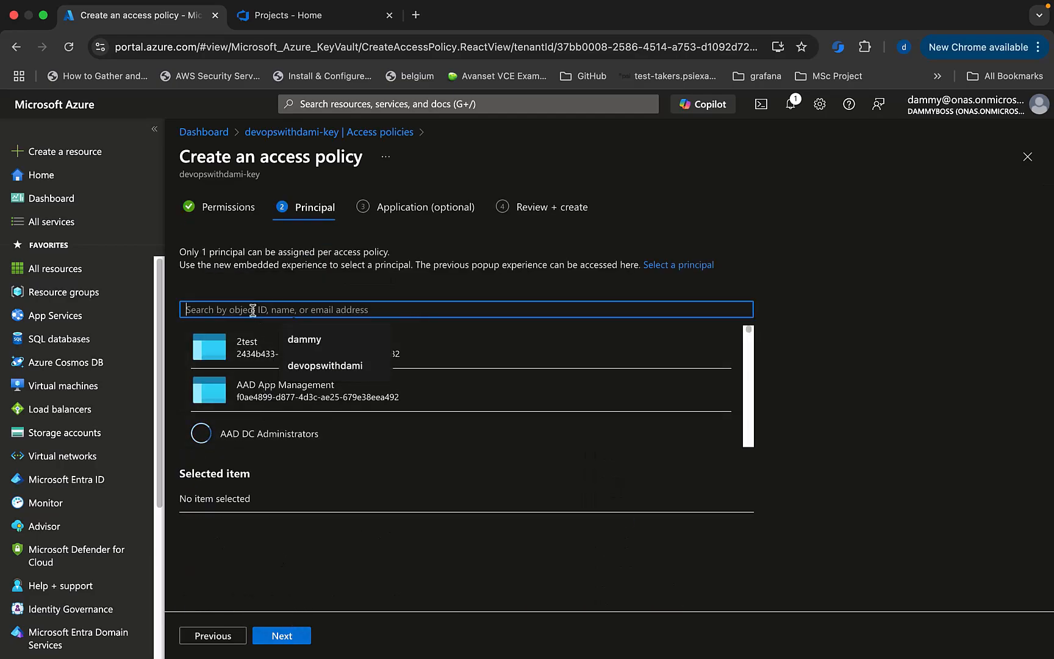
text(dammy)
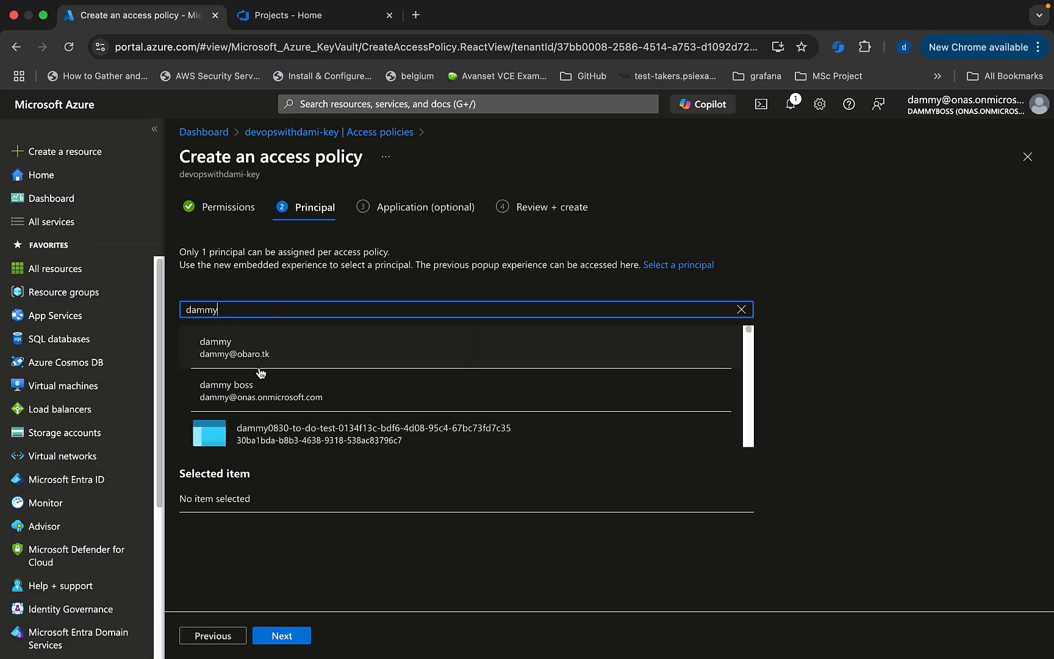
click(252, 390)
click(291, 637)
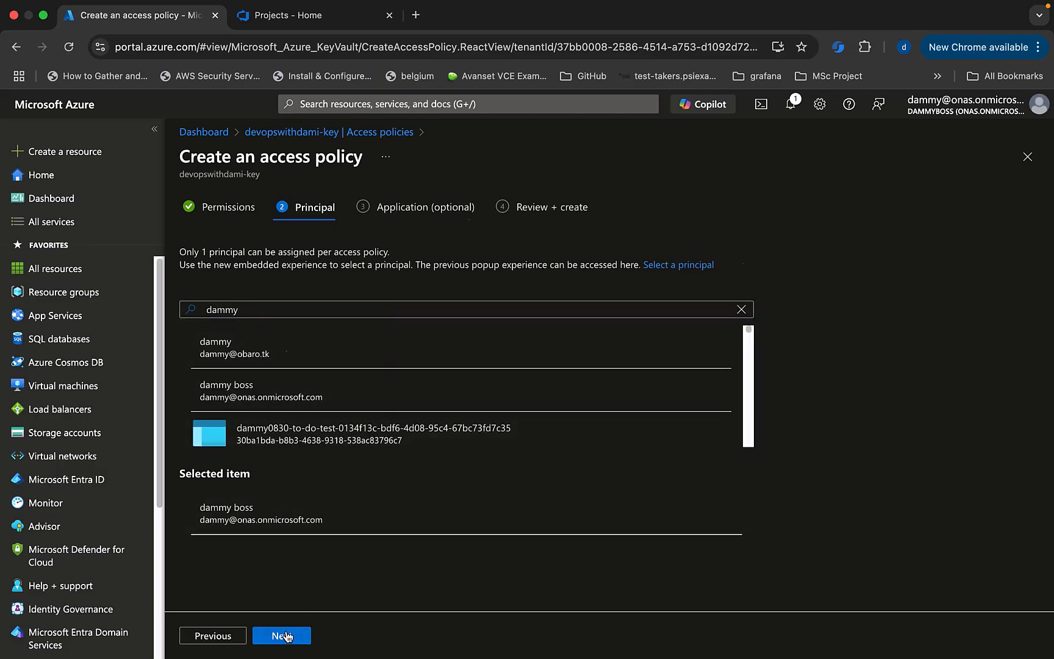
click(291, 636)
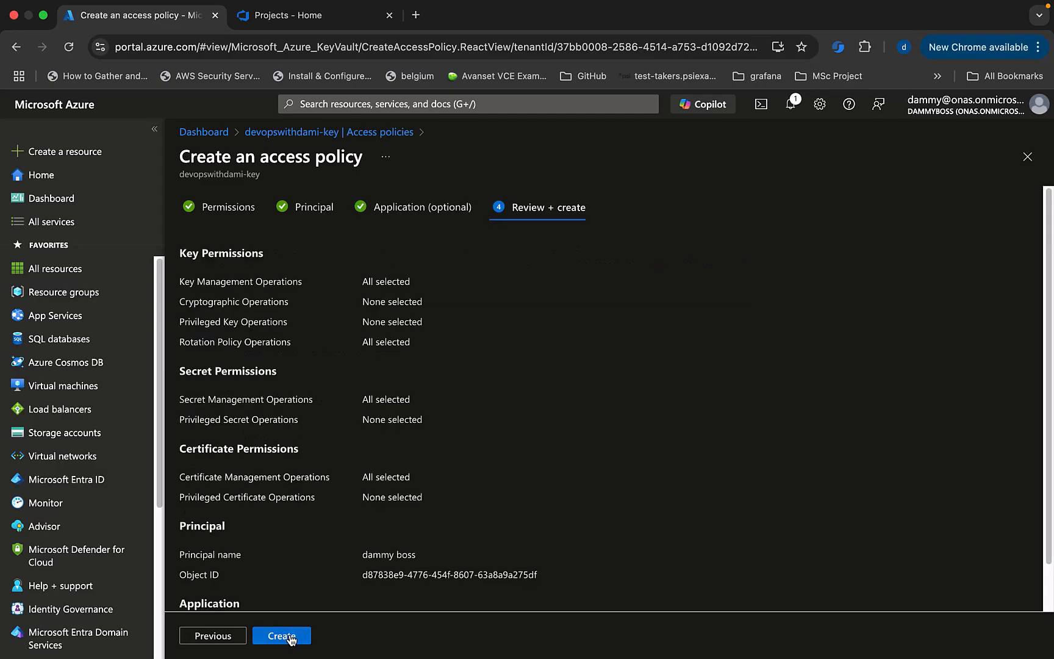
click(282, 636)
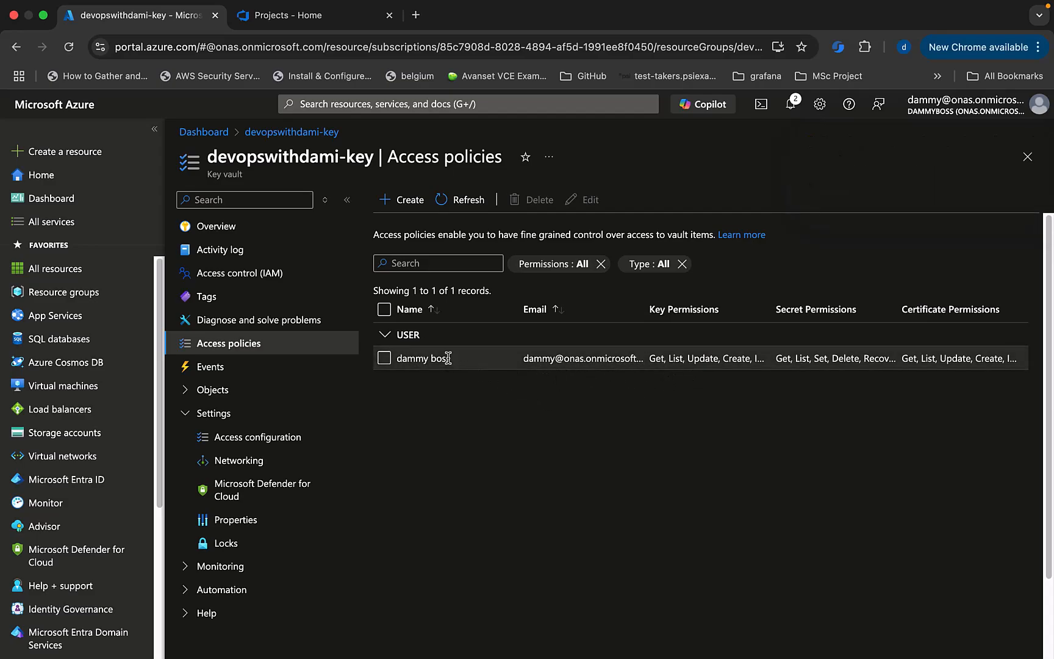
Expand the vault's Objects section and go to its Secrets list.
click(190, 417)
click(185, 391)
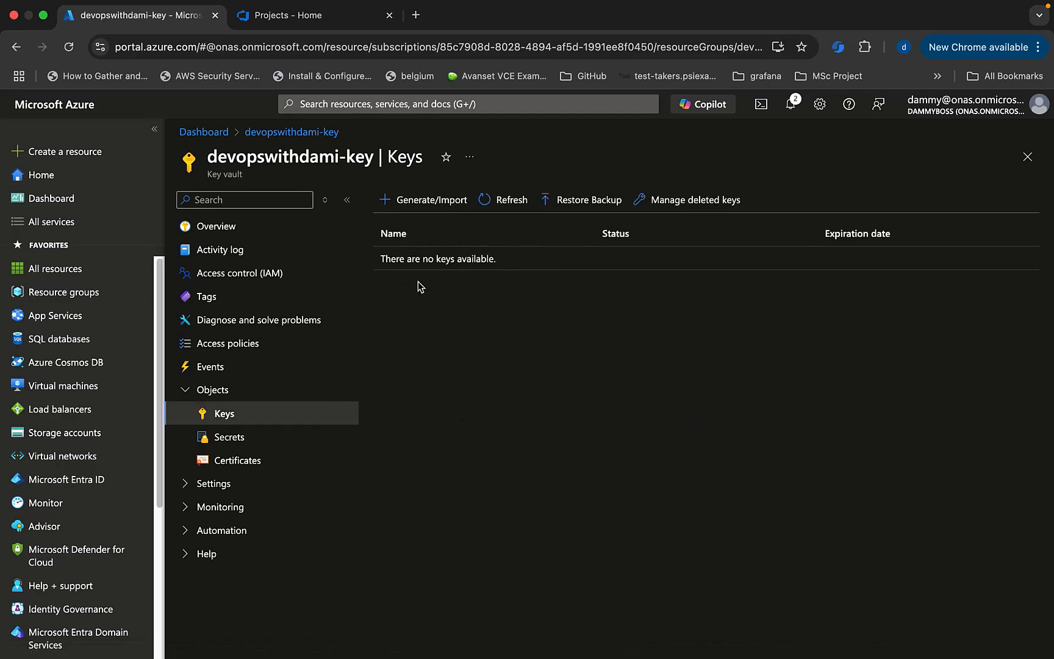
click(229, 437)
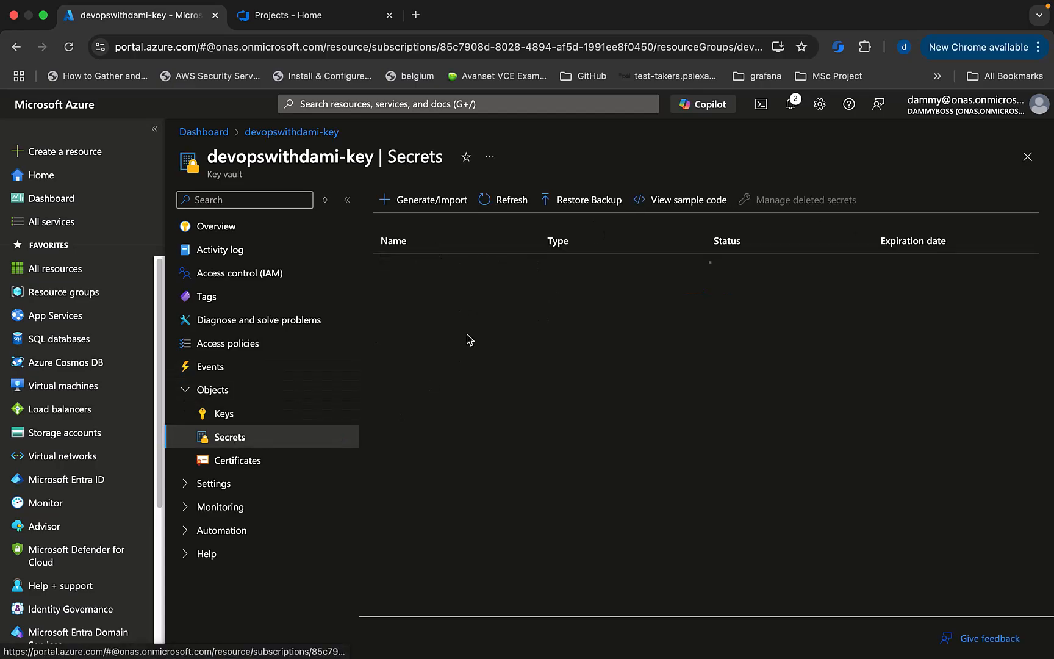
click(247, 463)
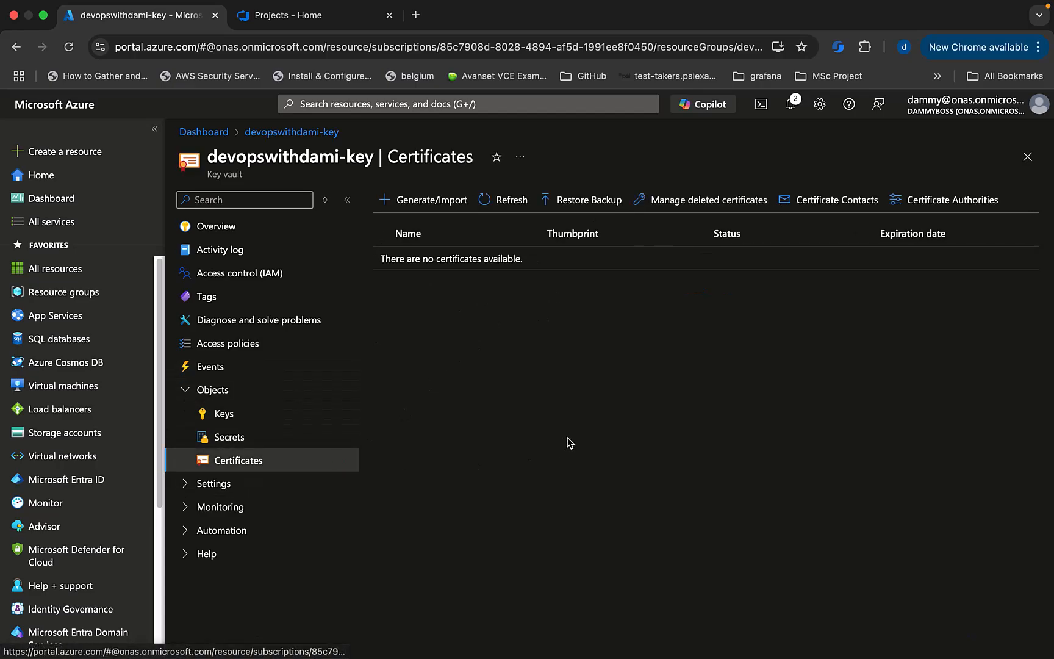
click(235, 435)
Create a secret named password with its secret value, dismissing the browser's breach warning.
click(410, 204)
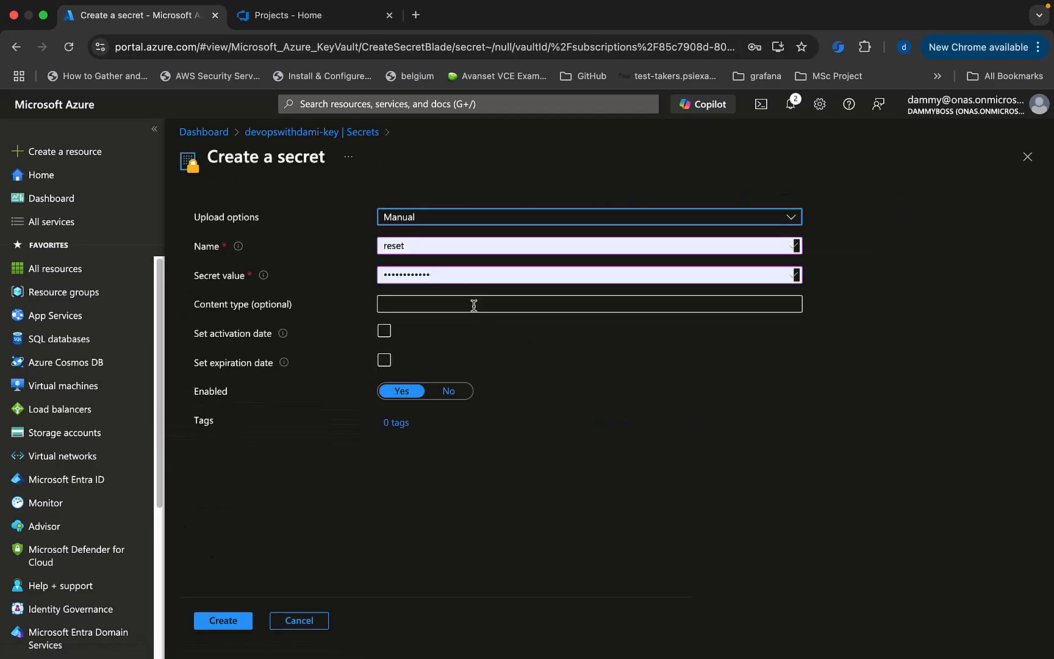
double_click(418, 245)
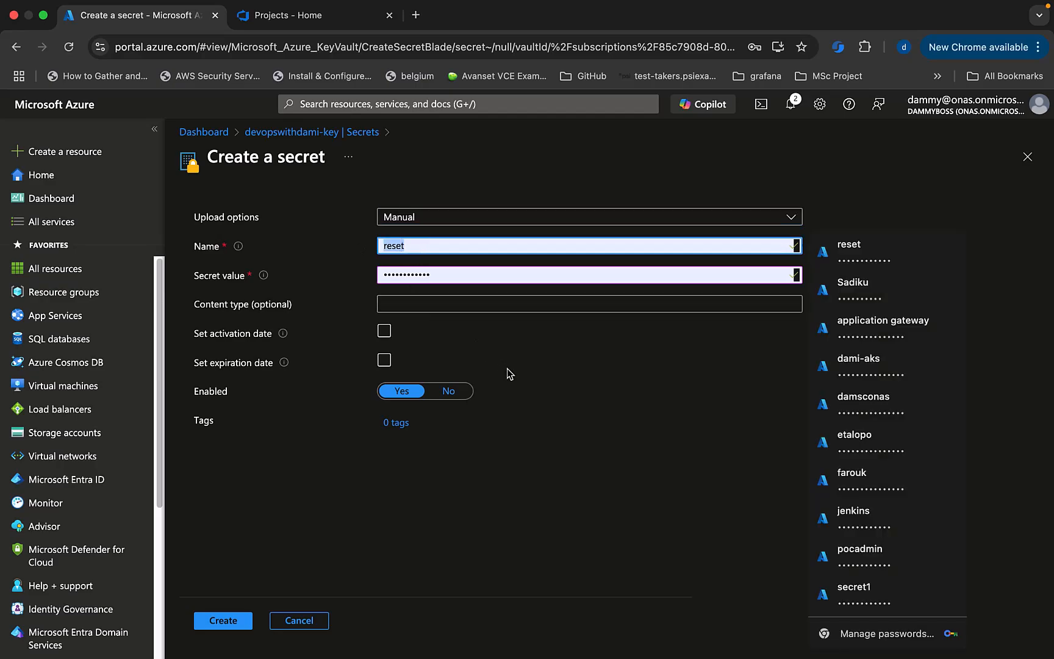
text(password)
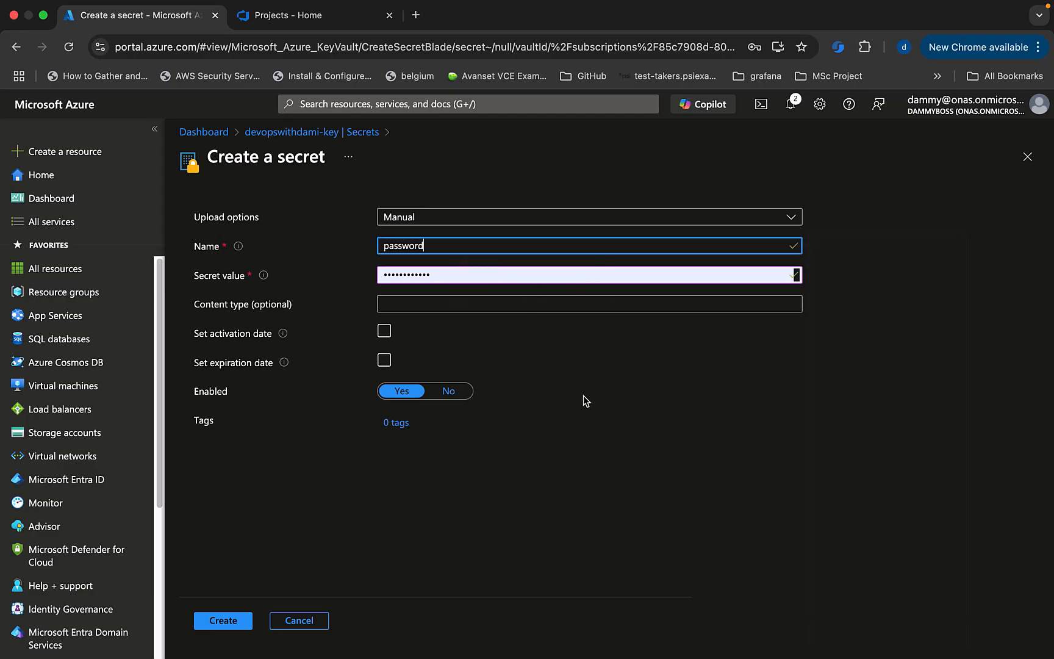
click(443, 272)
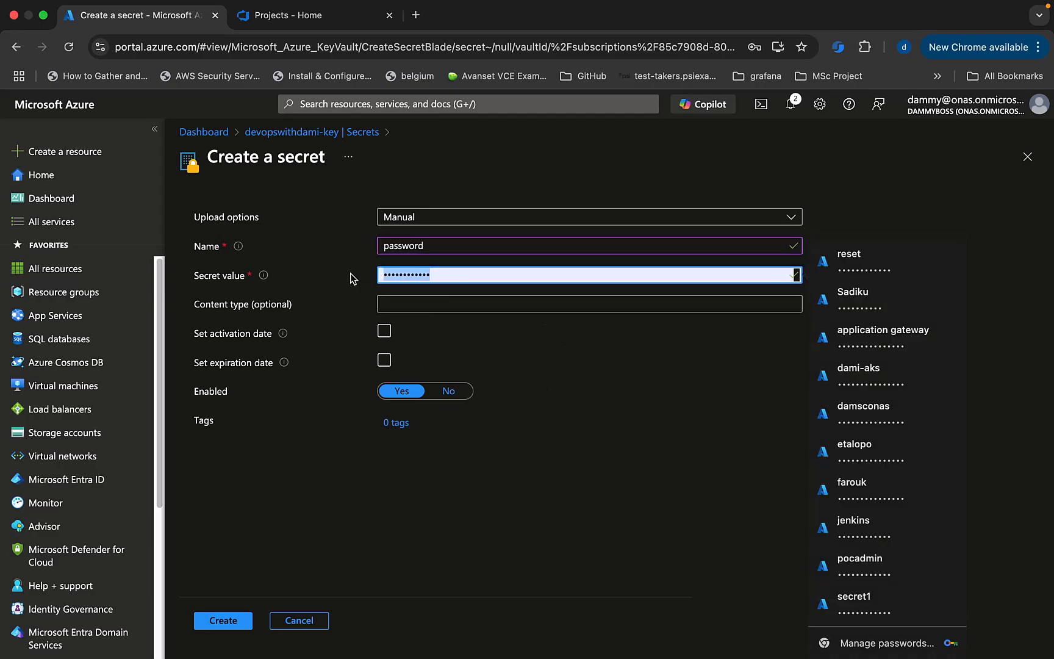
text(admin)
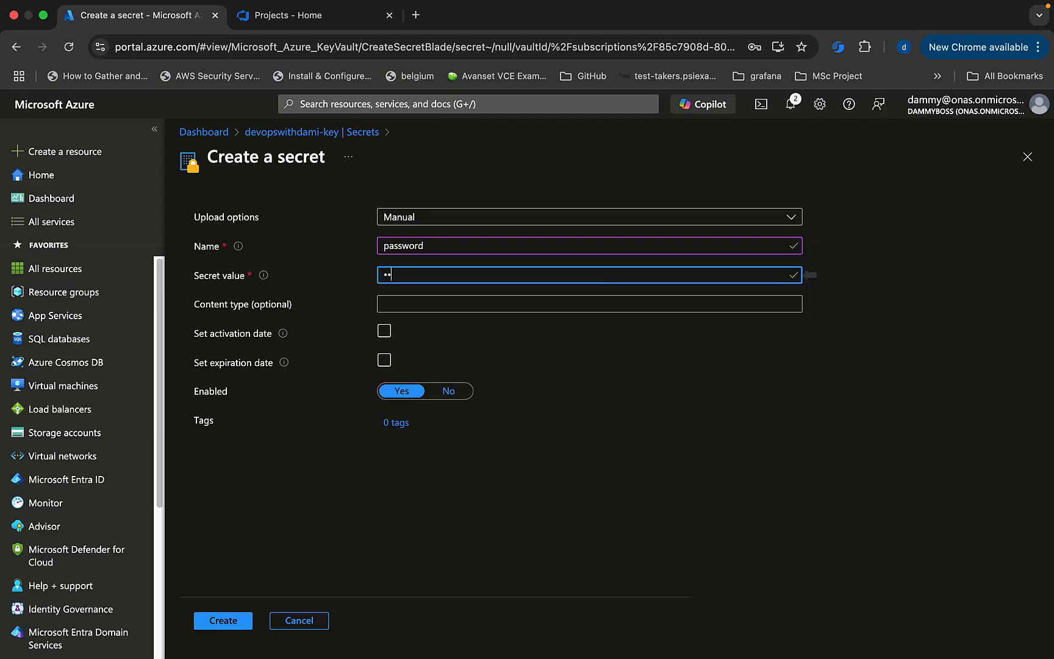
text(4)
click(220, 622)
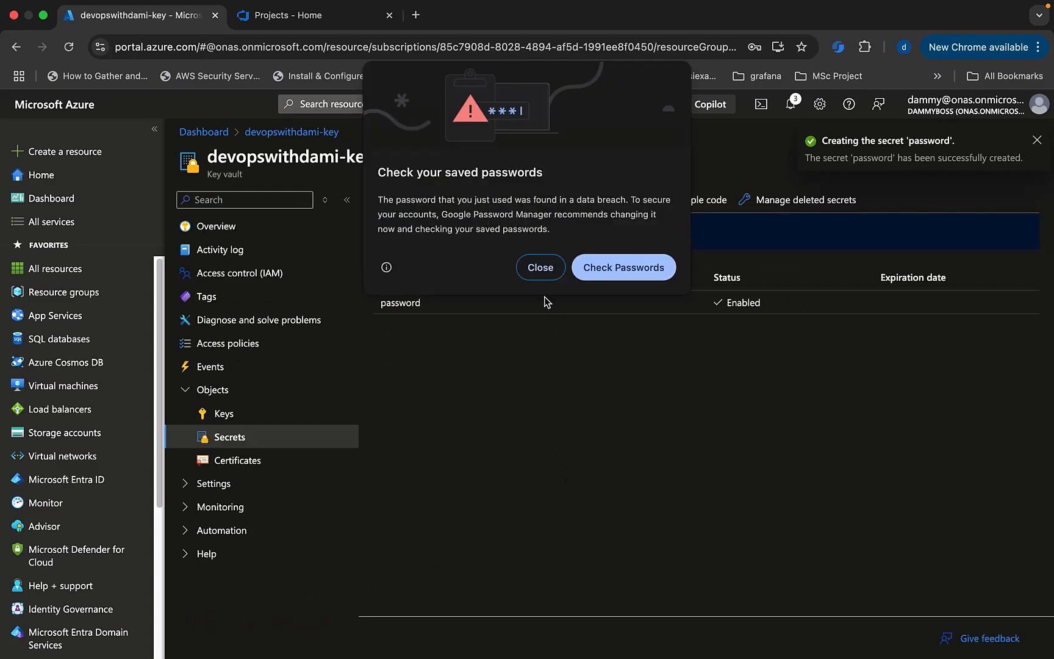
click(538, 278)
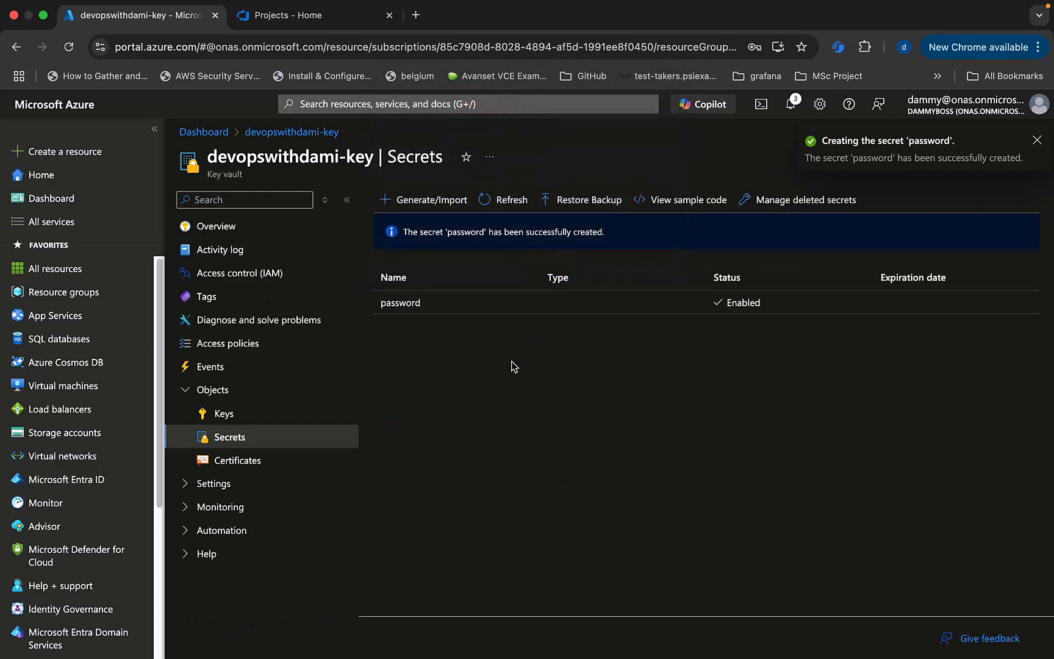
Create a second secret named dbpass with its own secret value.
click(400, 201)
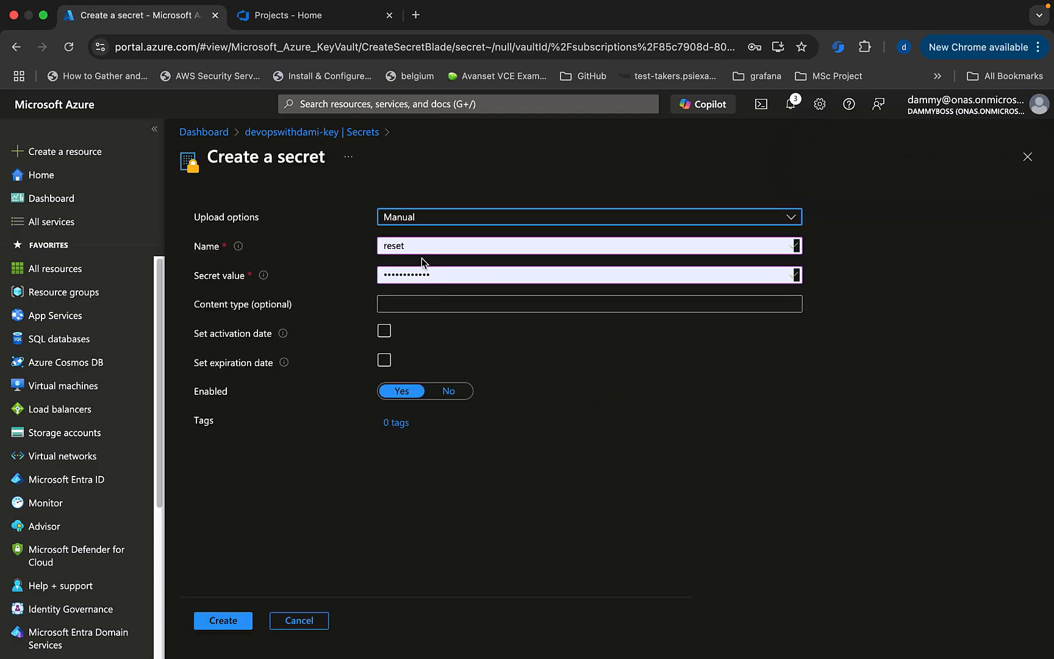
drag(414, 245, 363, 249)
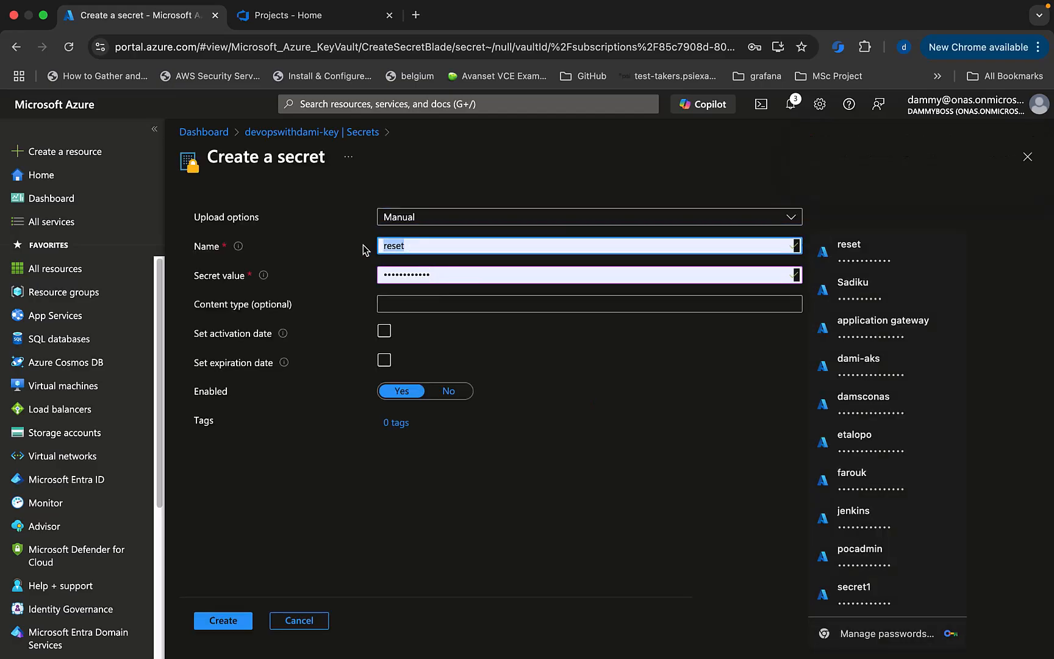
text(db_pass)
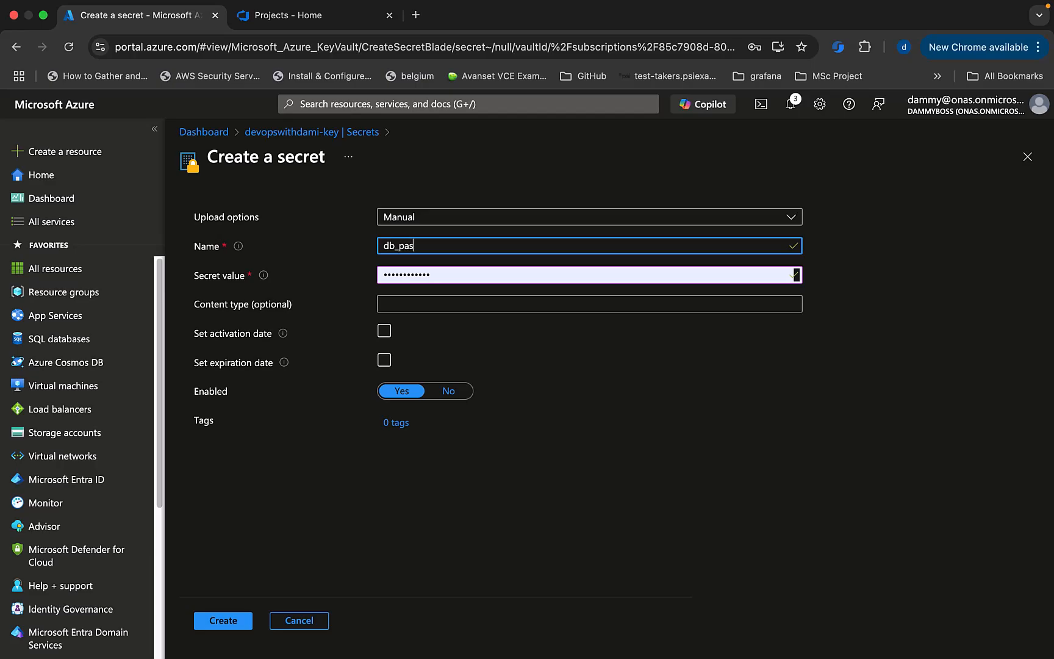
click(398, 248)
key(BackSpace)
click(443, 274)
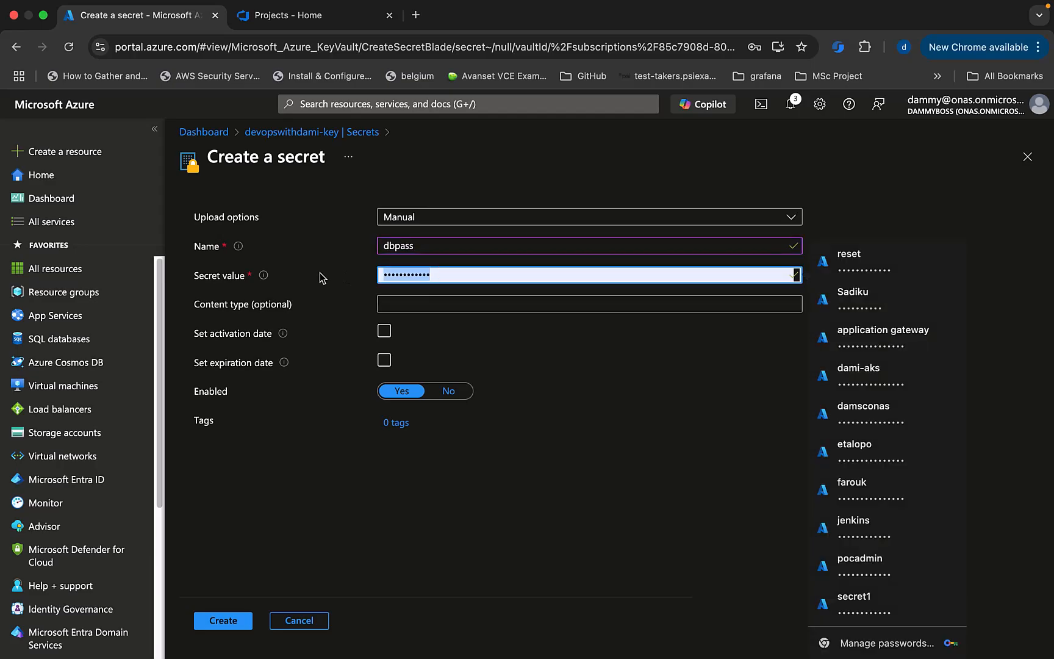
text(••)
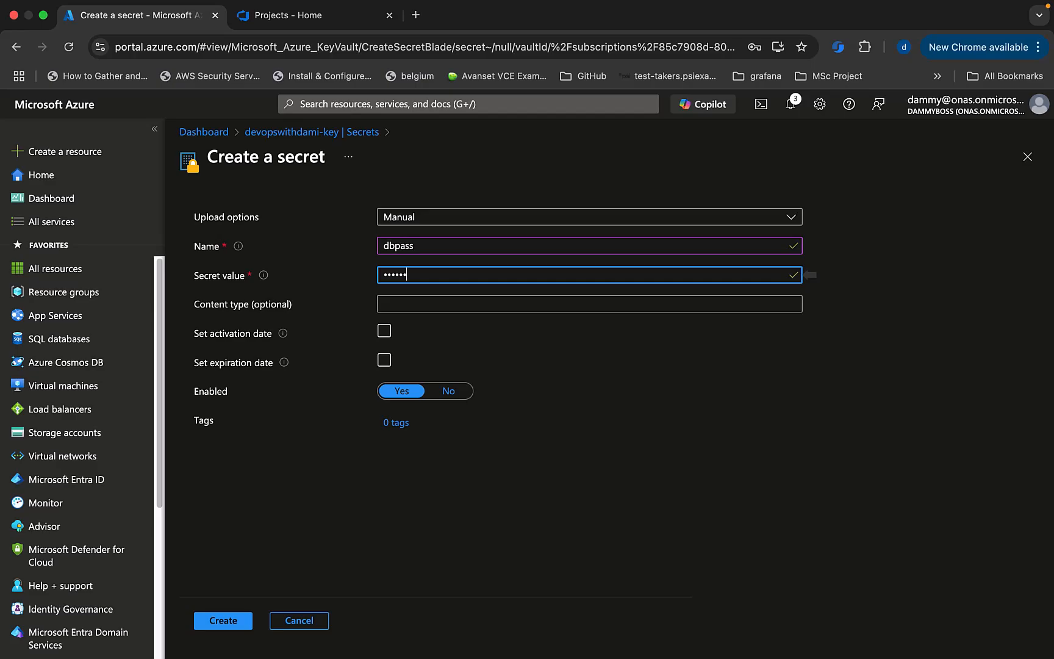
text(•••••••••)
click(224, 622)
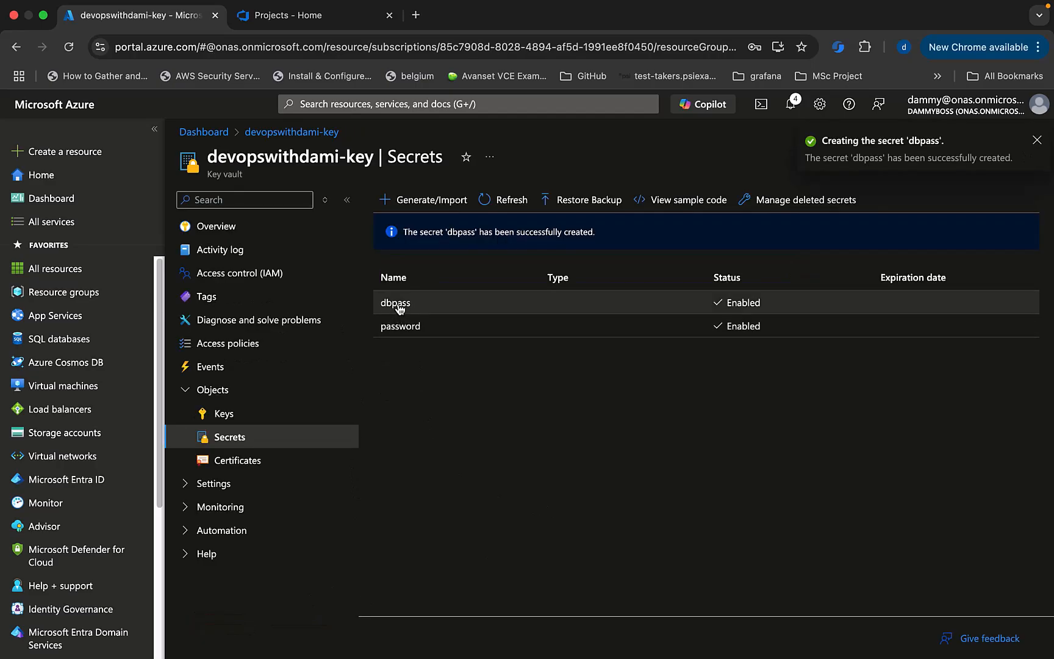
Reveal the current stored value of the dbpass secret, then return to Secrets.
click(397, 303)
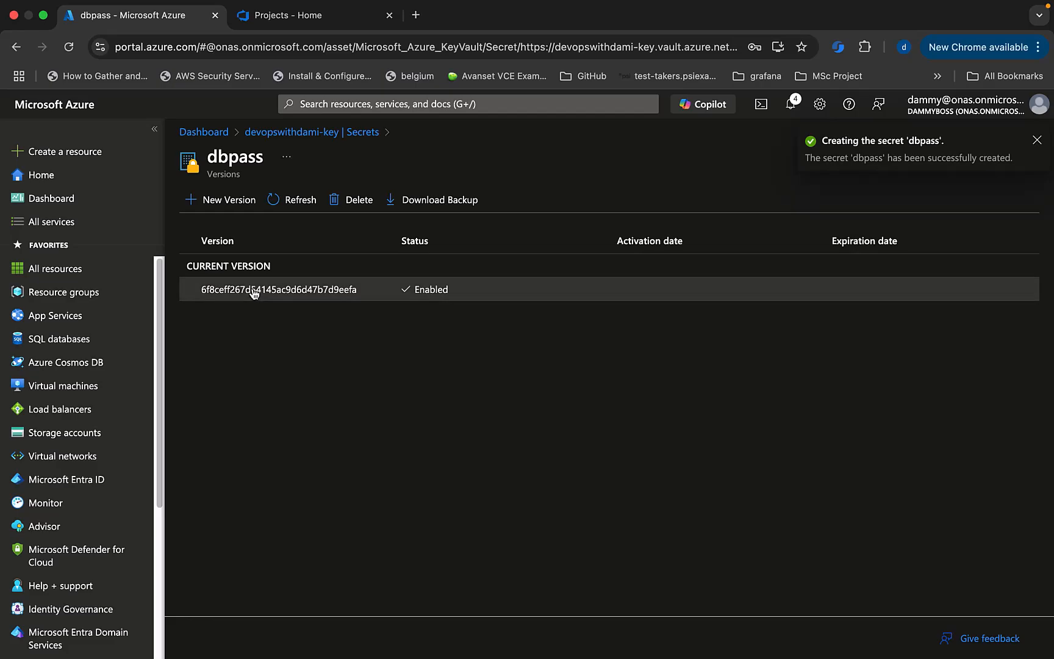
click(253, 291)
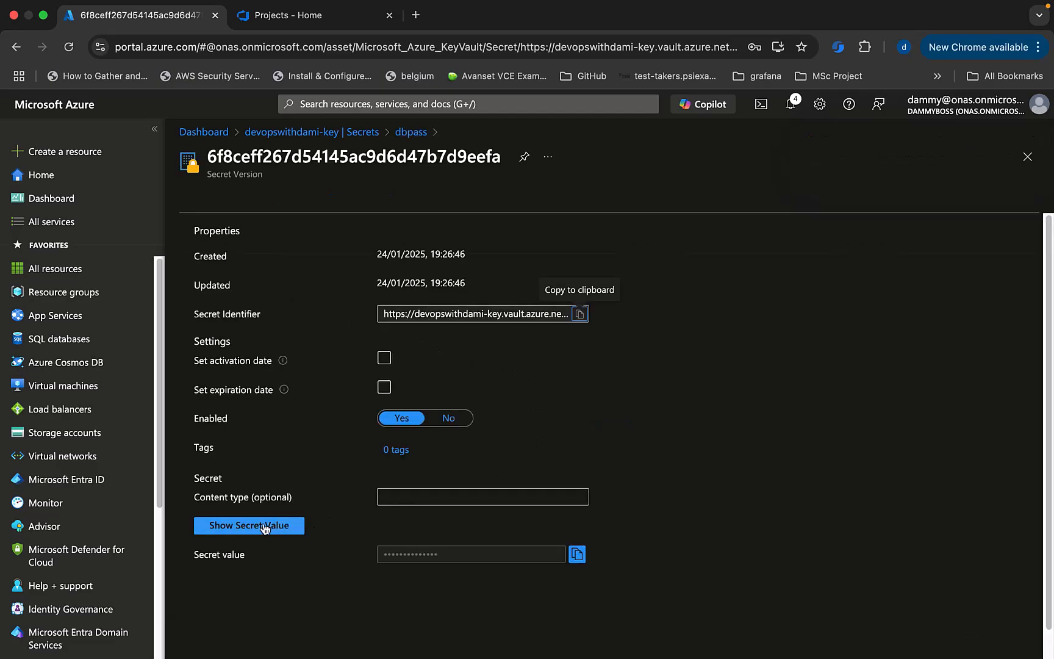
click(245, 527)
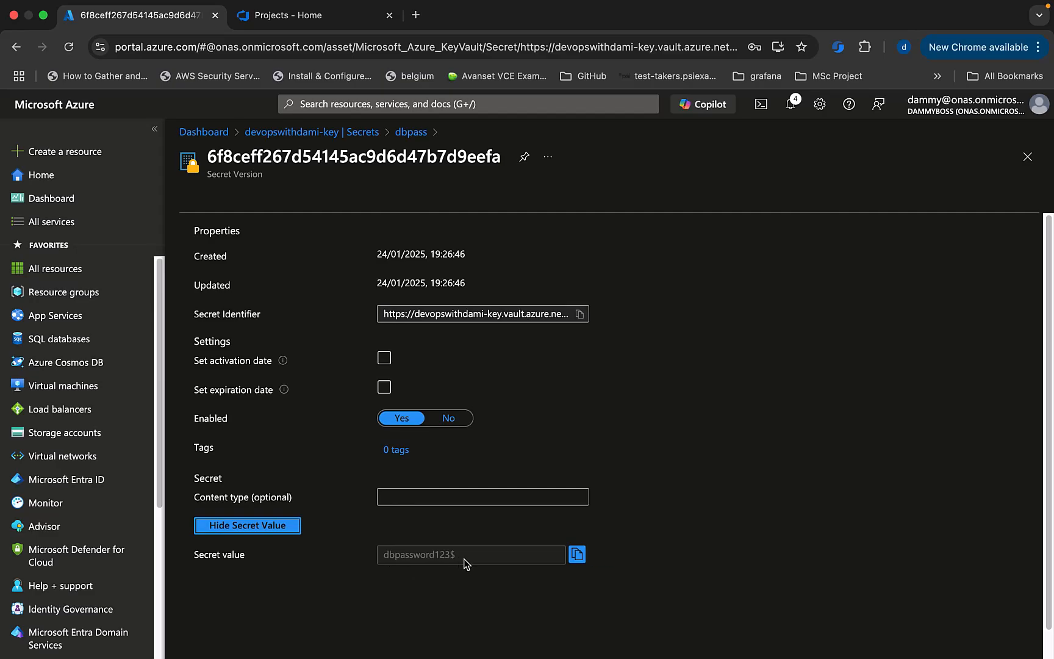
click(311, 132)
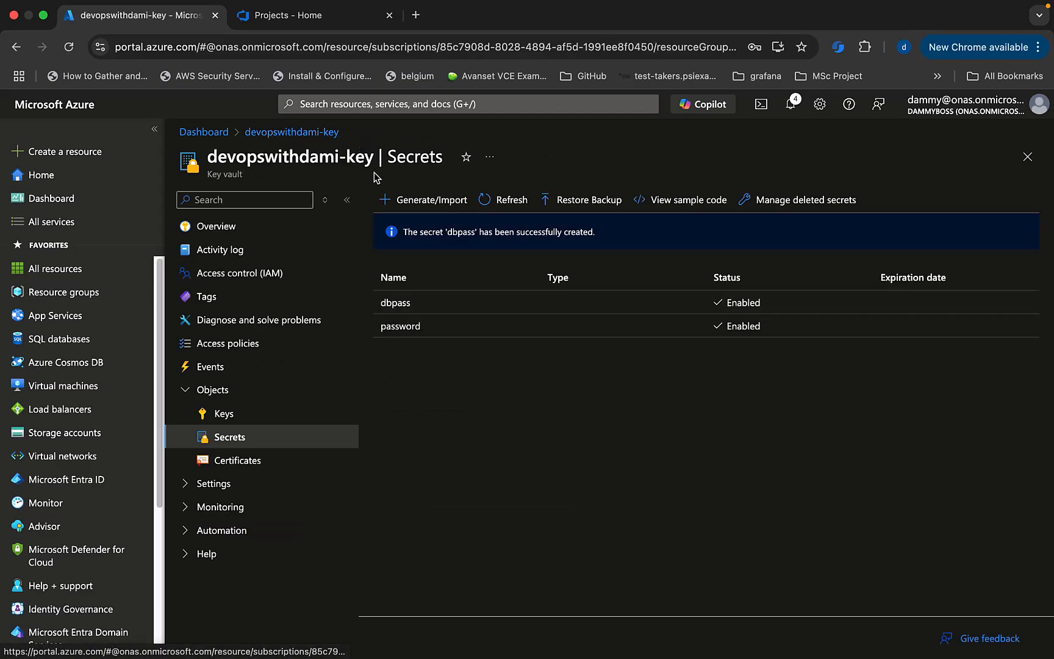
Reveal the current stored value of the password secret.
click(406, 329)
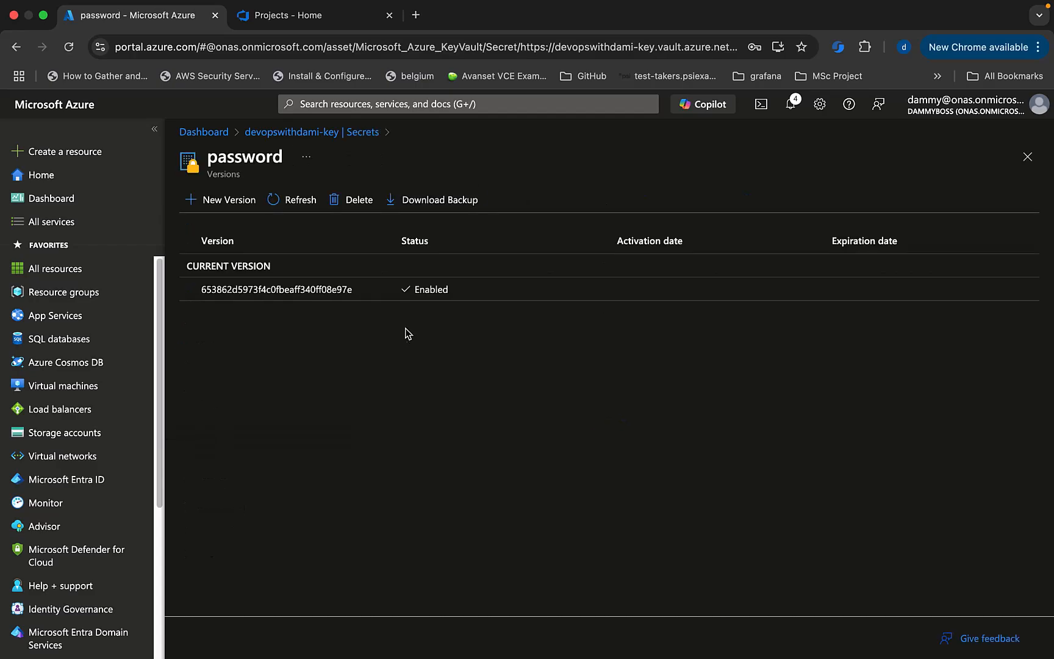
click(275, 289)
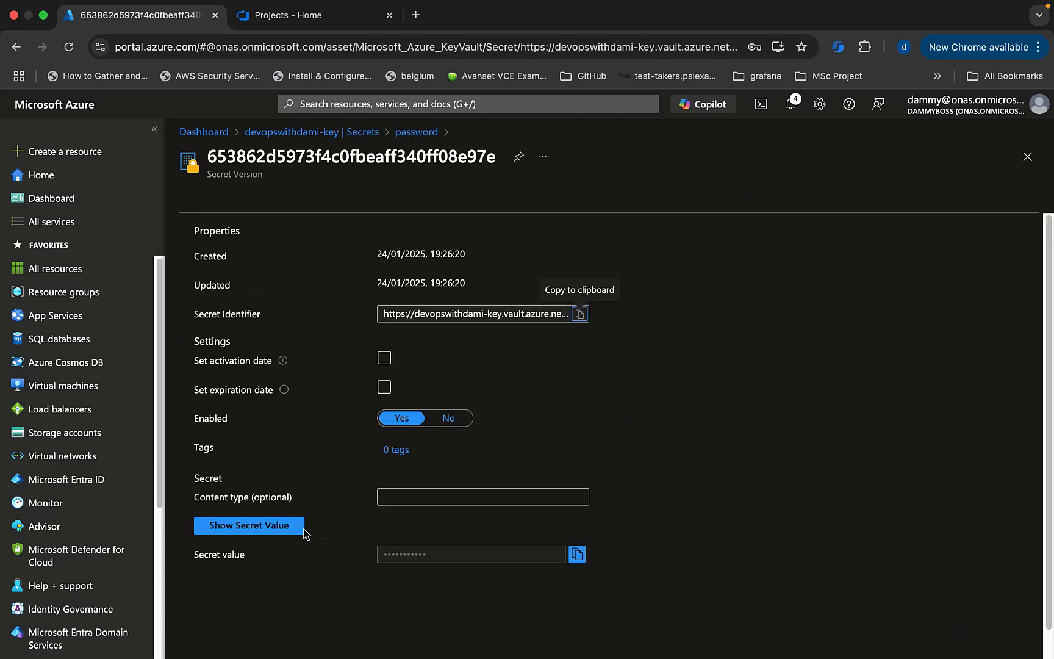
click(253, 528)
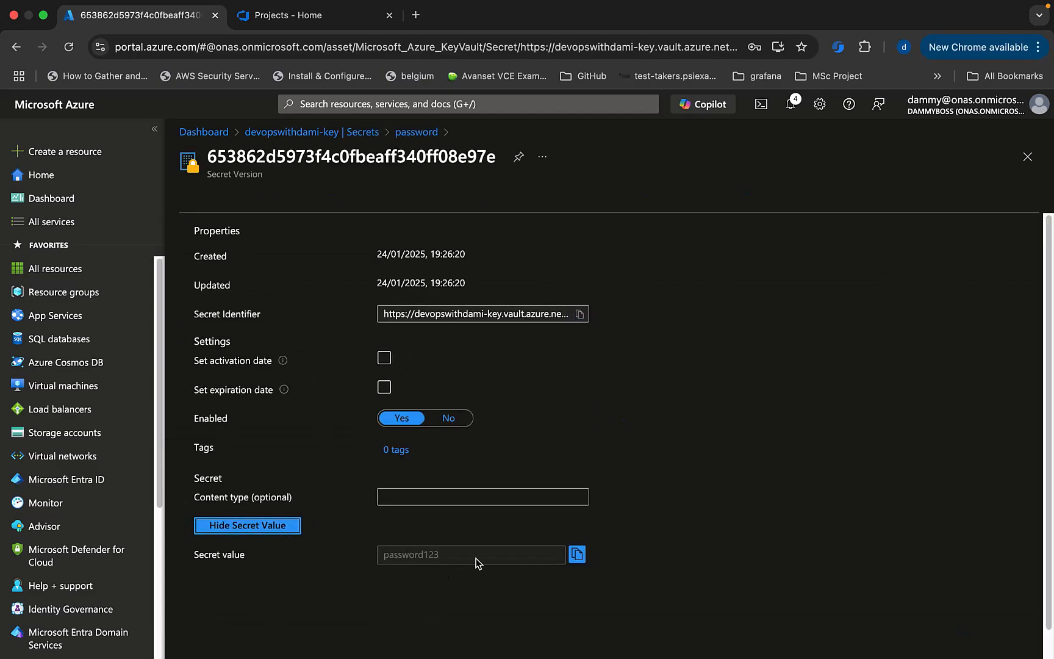
click(649, 401)
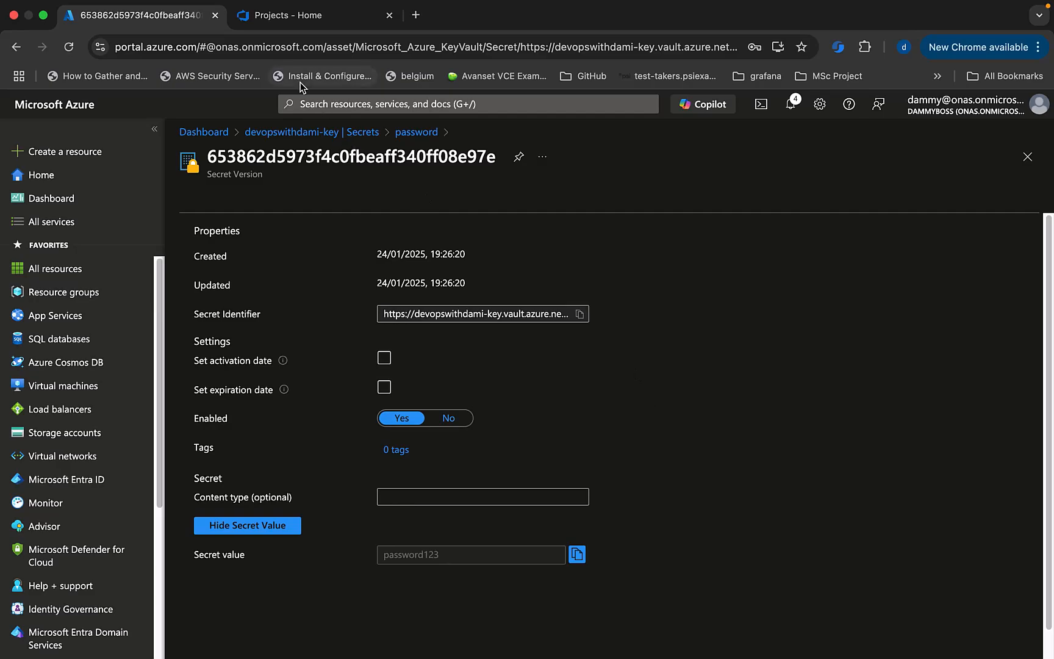
Open the devopsmadesimplewithdami project's Pipelines Library, which lists the devopswithdami-vg group.
click(293, 19)
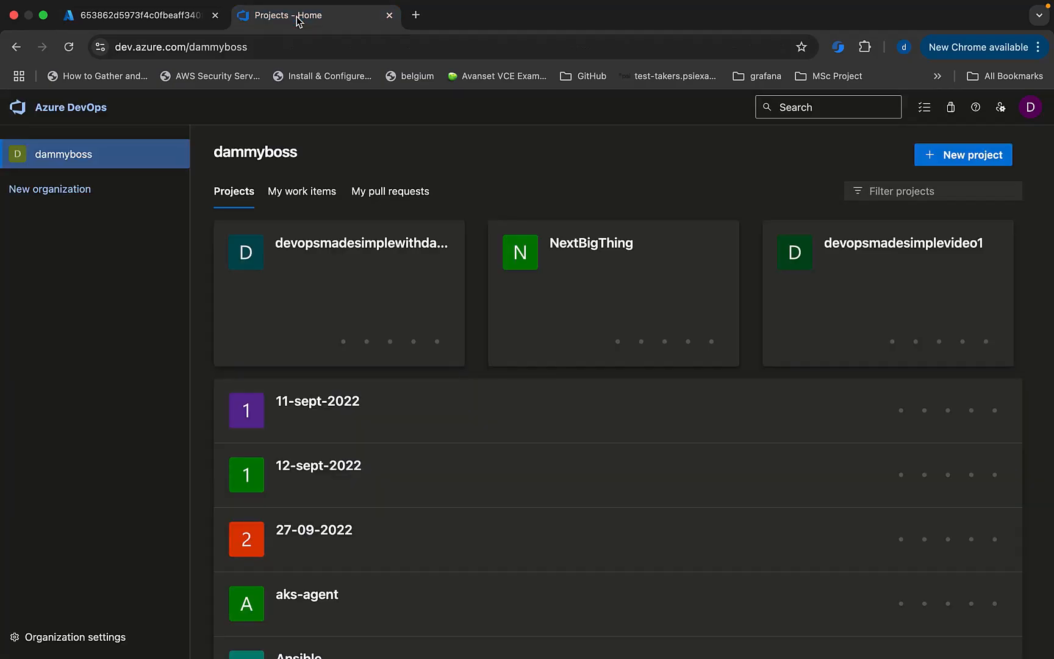
click(345, 273)
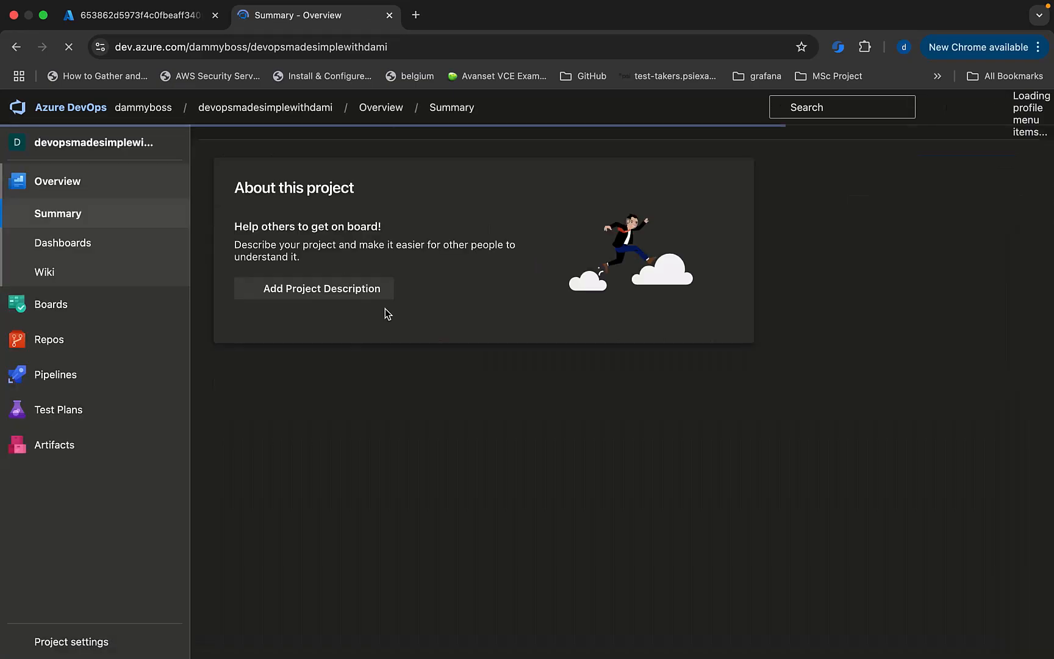
mouse_move(74, 376)
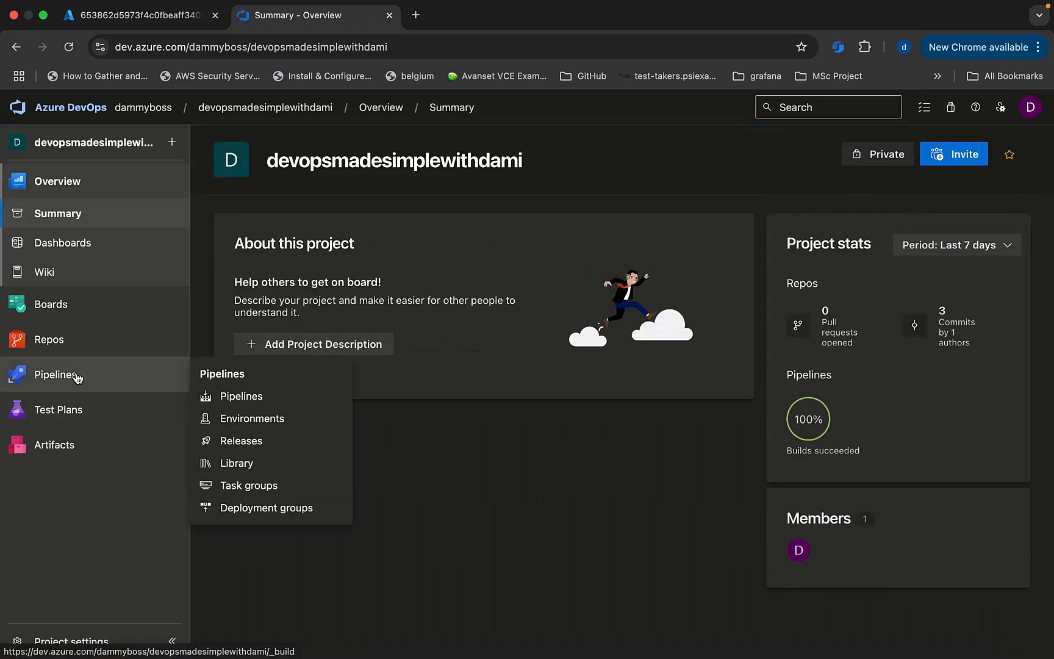
click(244, 464)
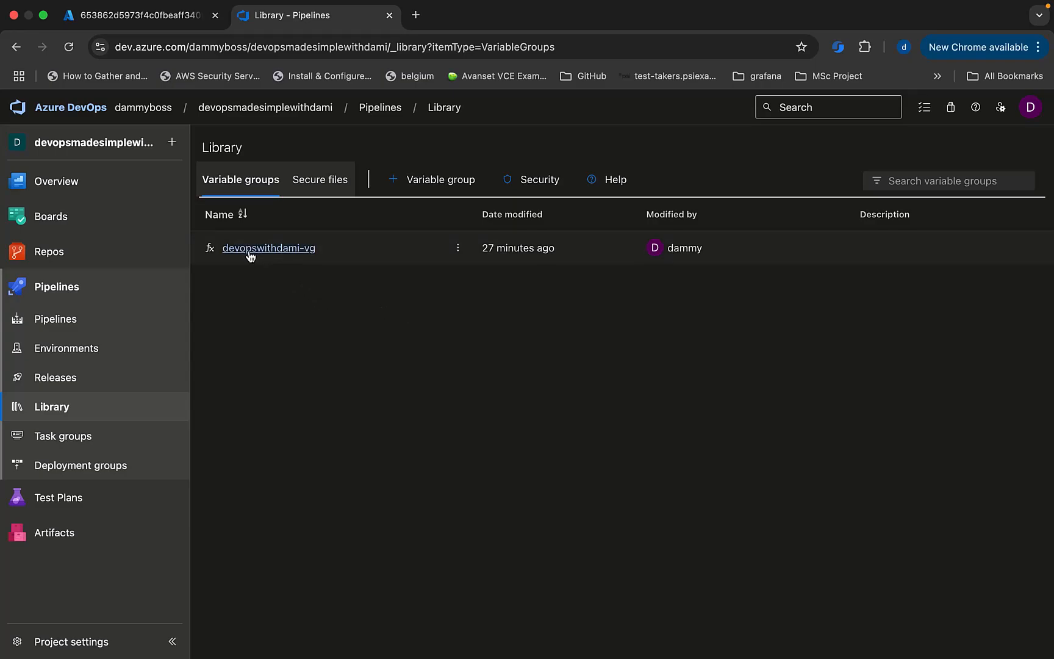
click(280, 255)
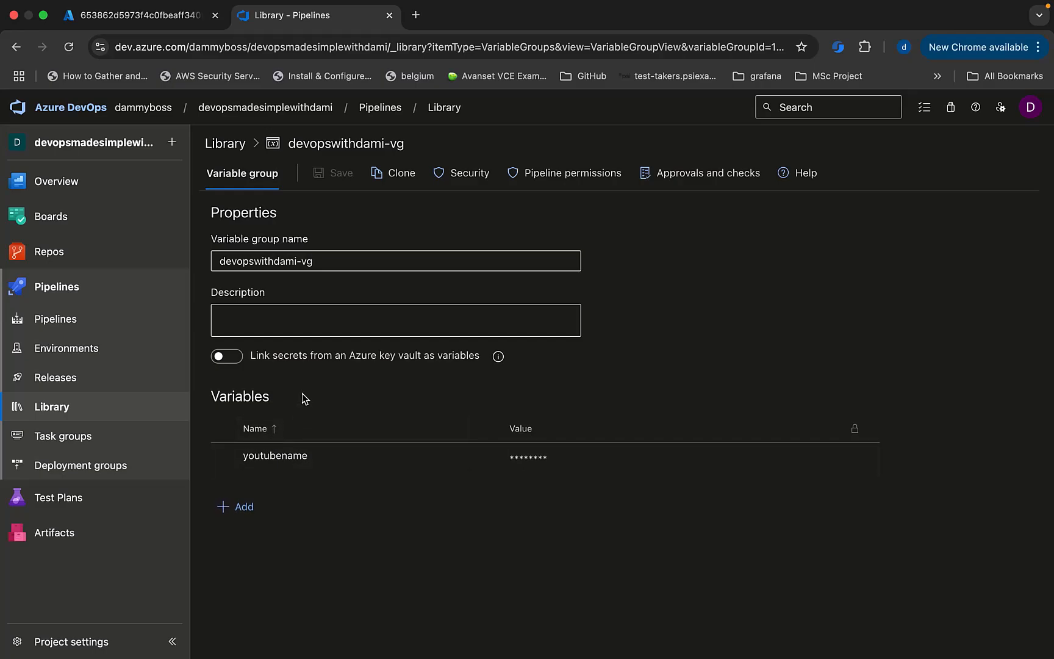
click(230, 512)
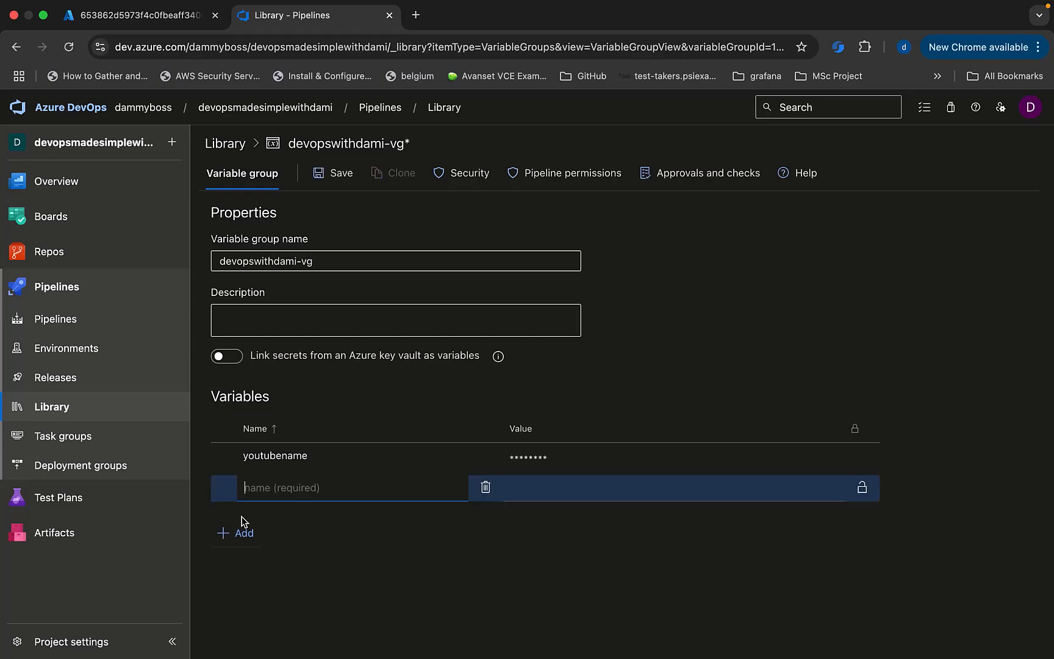
text(db)
text(password)
key(BackSpace)
key(BackSpace)
key(BackSpace)
key(BackSpace)
key(BackSpace)
text(key)
click(601, 489)
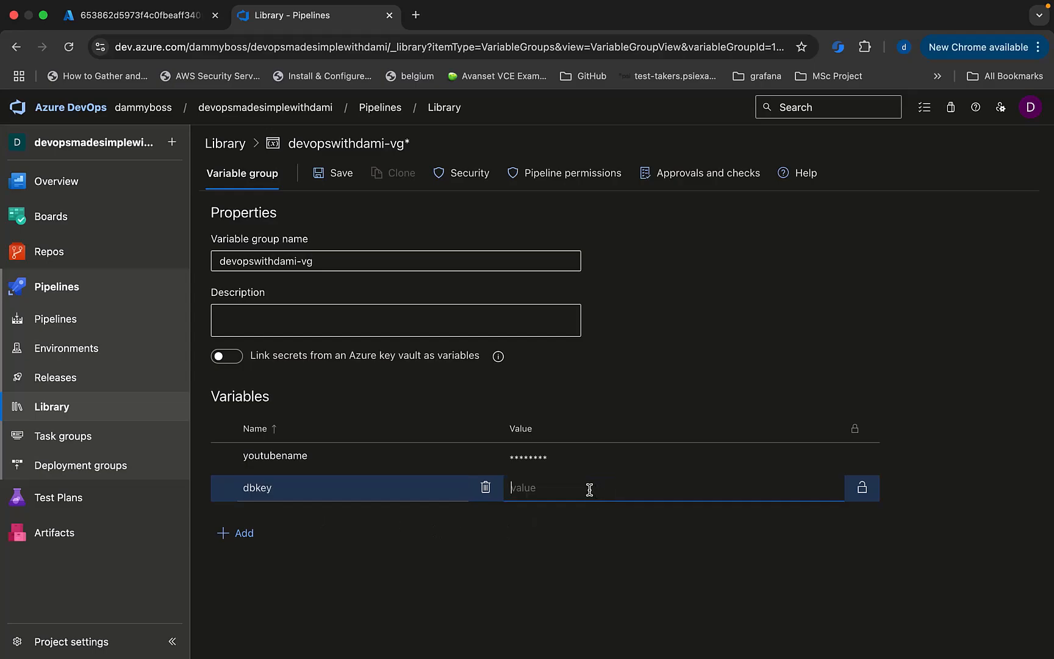
text(dbkey123$)
click(239, 534)
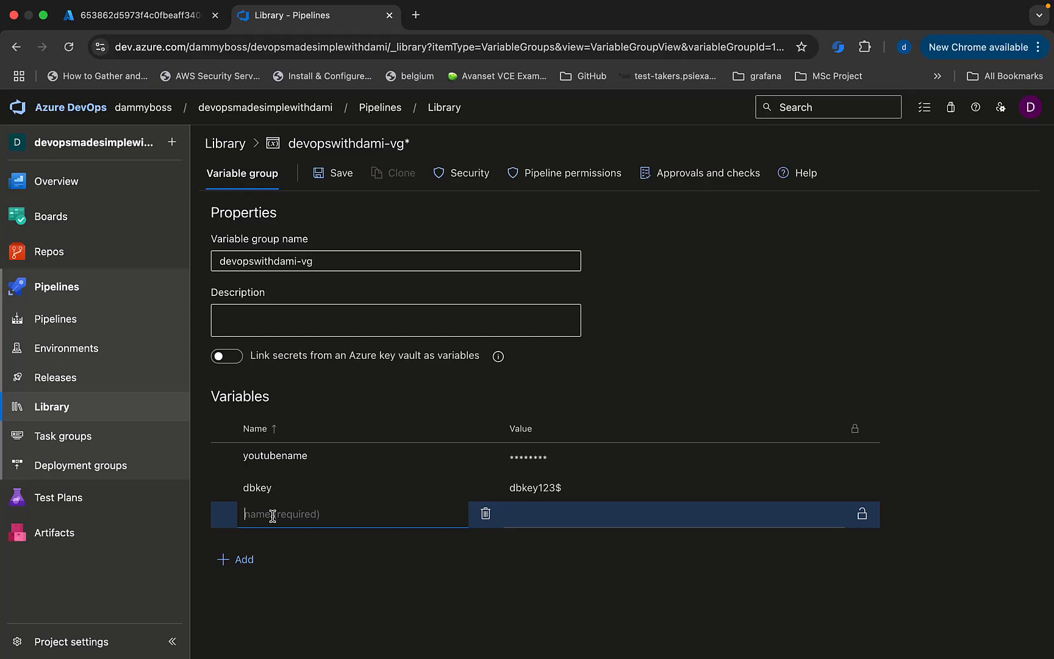
text(dbconnectionstring)
click(561, 522)
click(574, 515)
text(dbconnectionstring)
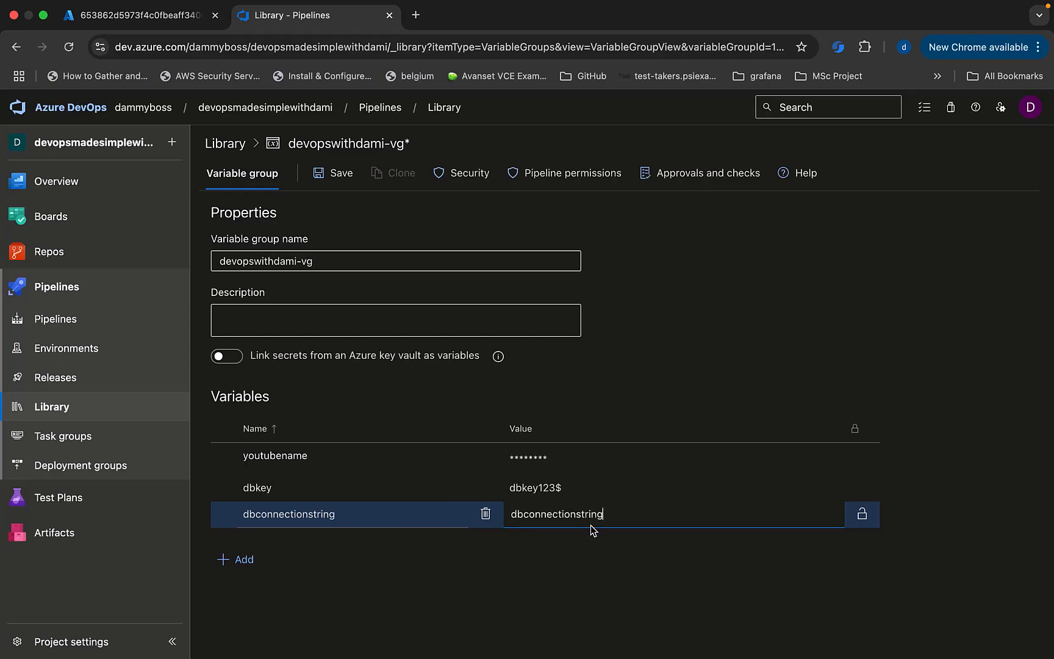
text(123$)
click(334, 178)
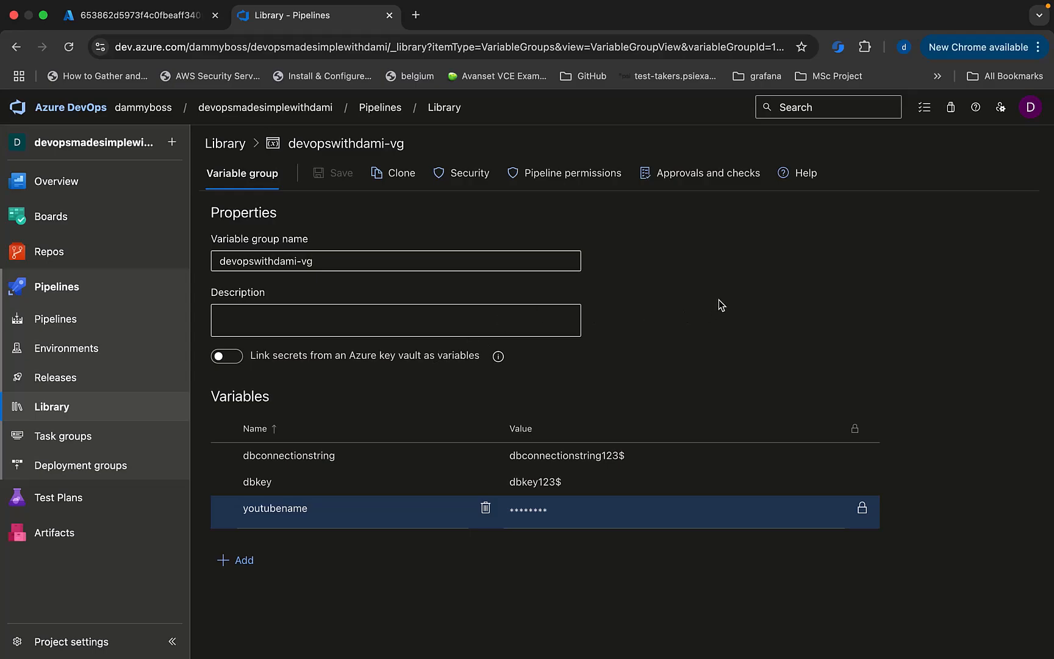
Create a new Starter pipeline from the devopsmadesimplewithdami Azure Repos Git repository.
click(55, 290)
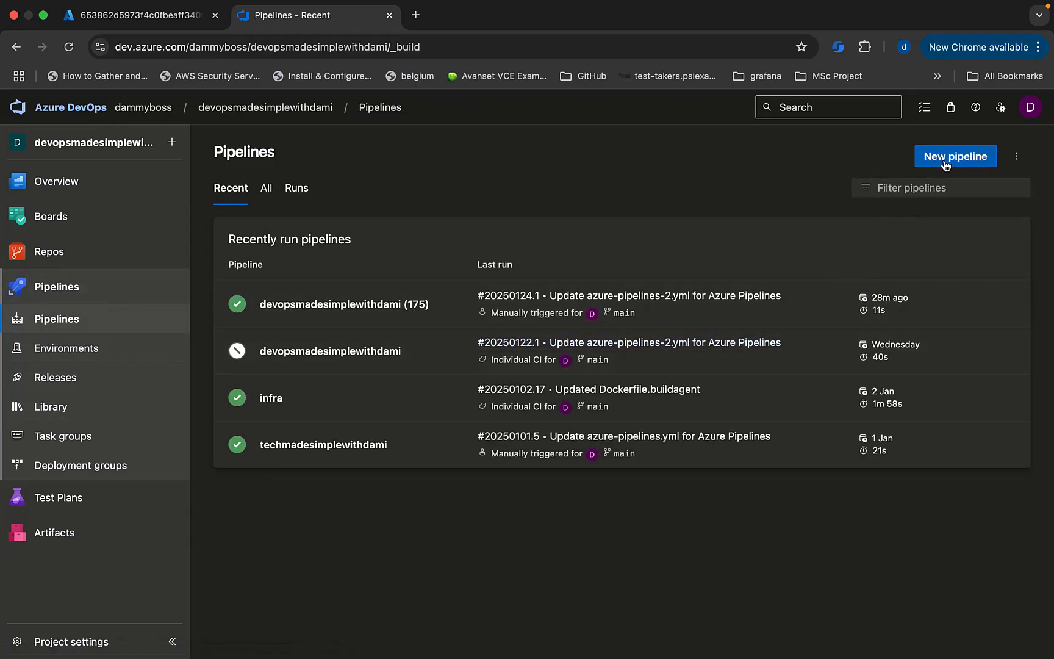
click(945, 164)
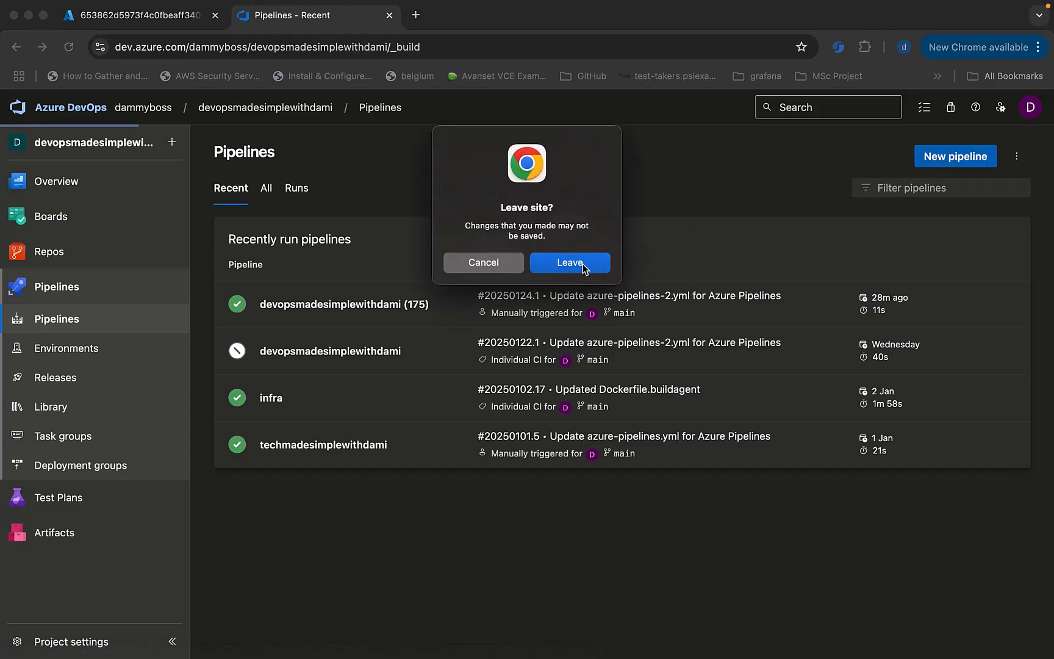
click(582, 263)
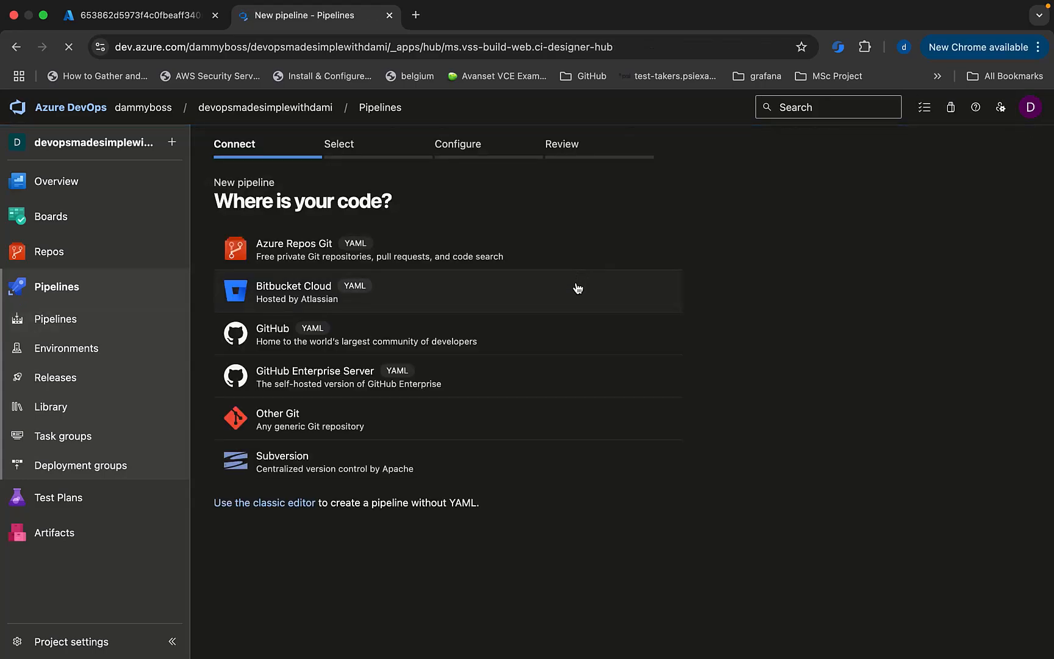
click(298, 251)
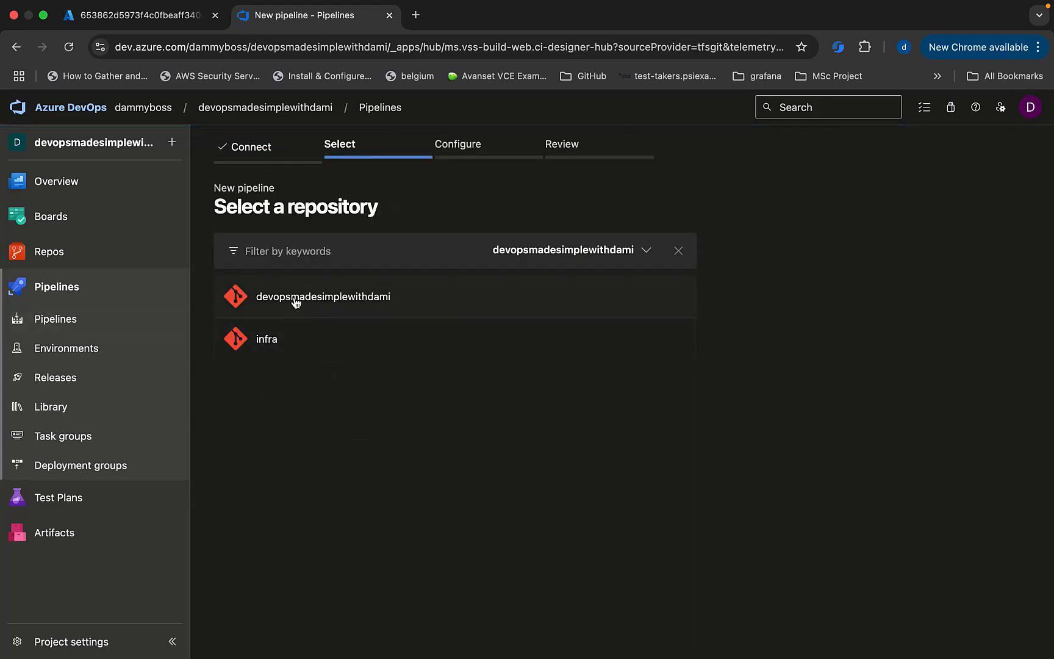
click(295, 302)
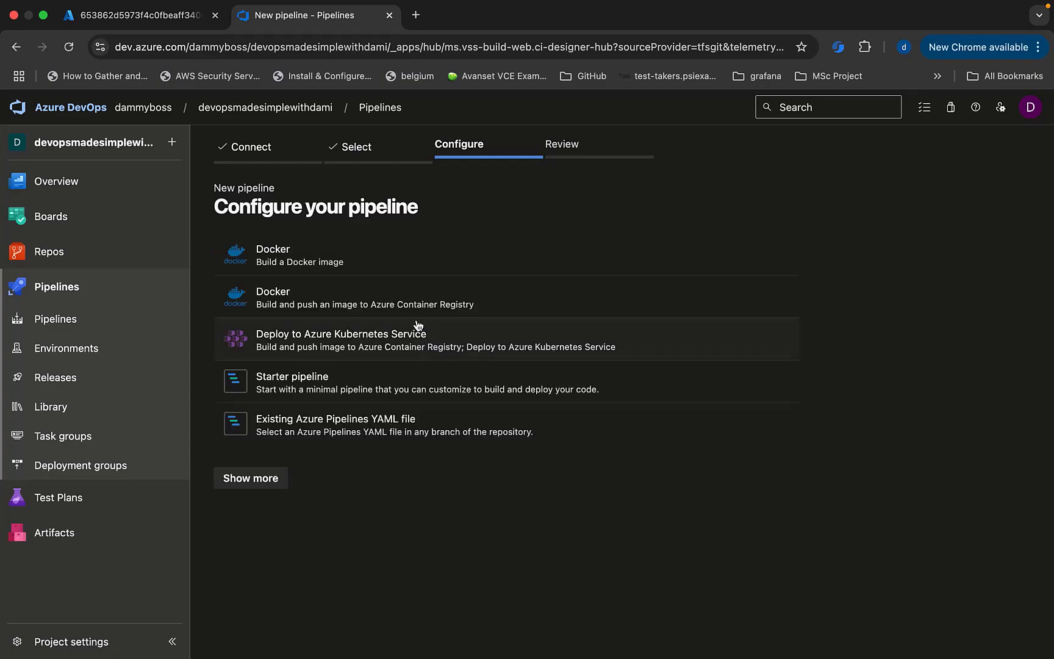
click(275, 390)
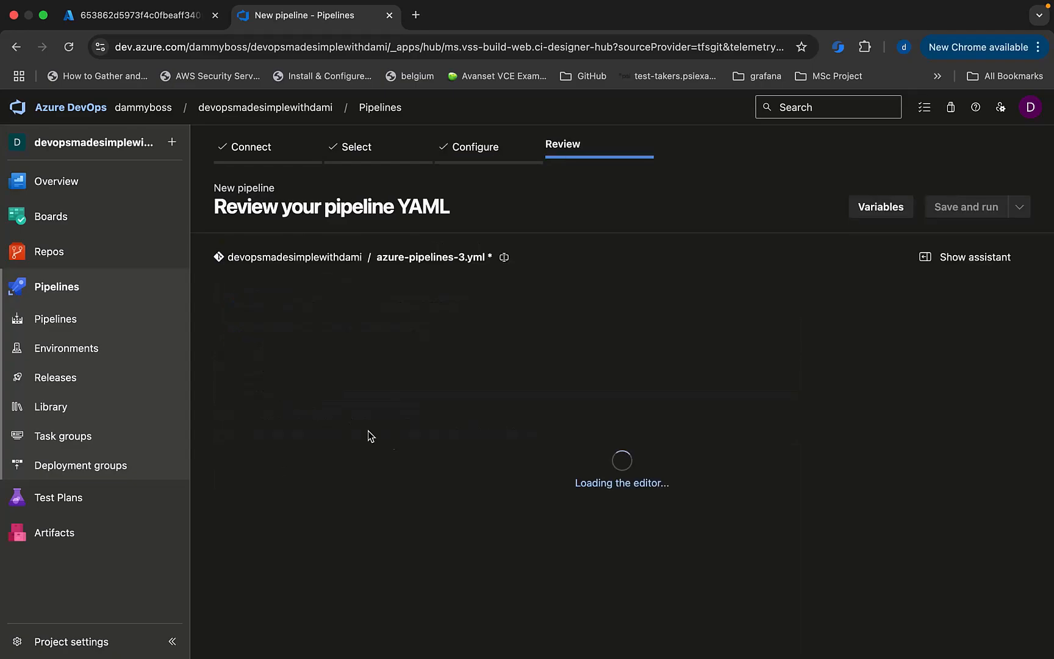
drag(518, 566, 226, 273)
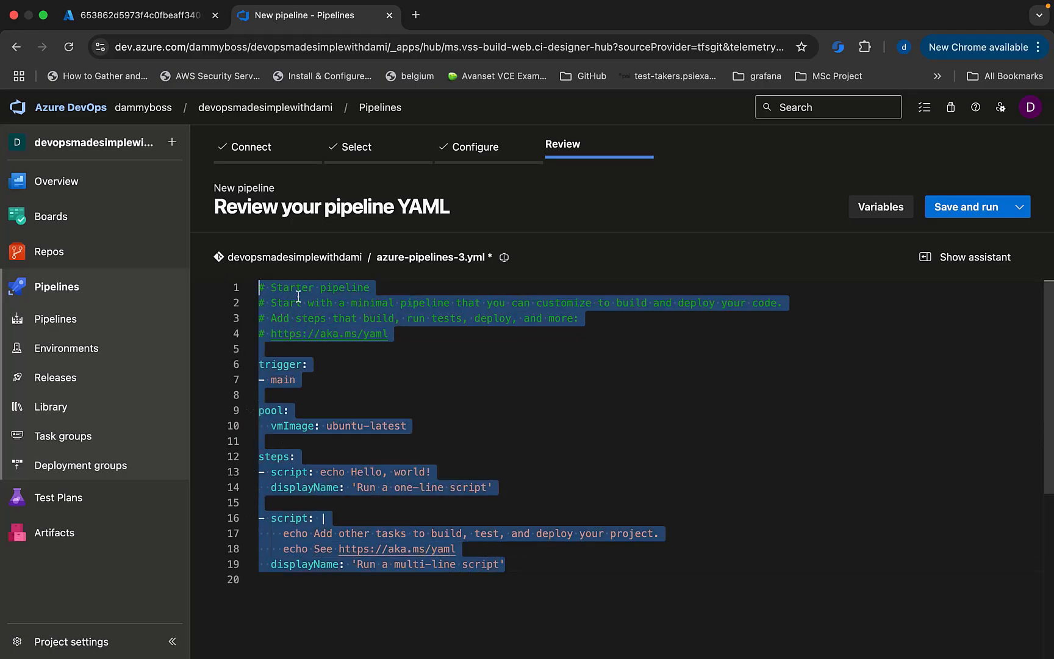
Replace the starter YAML with 'trigger: none' and a variables section holding a '- group:' entry.
key(BackSpace)
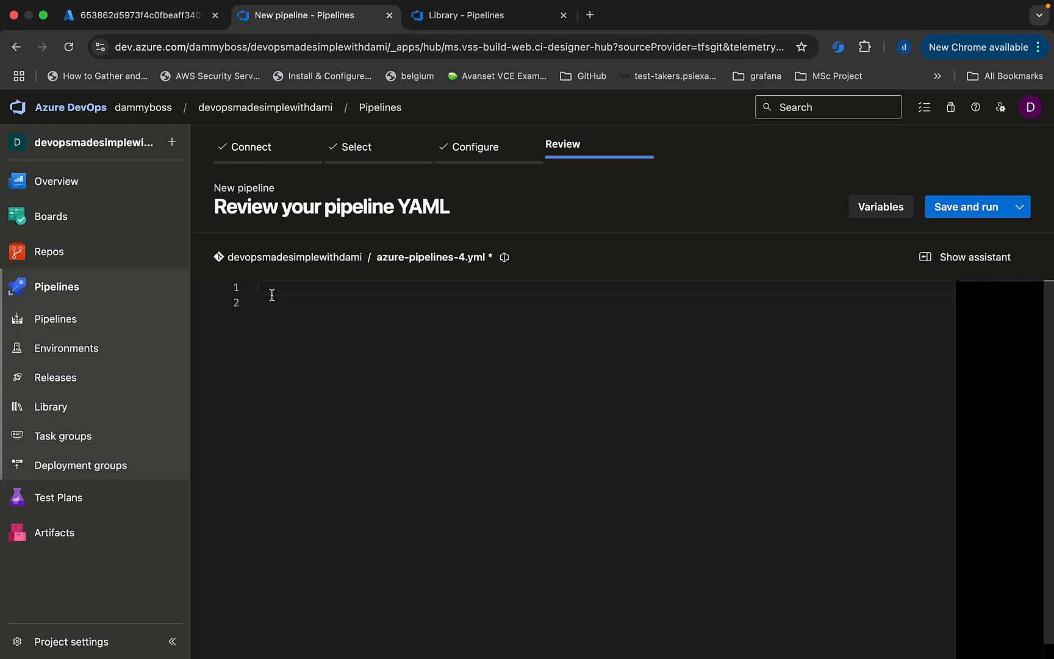
text(trigger)
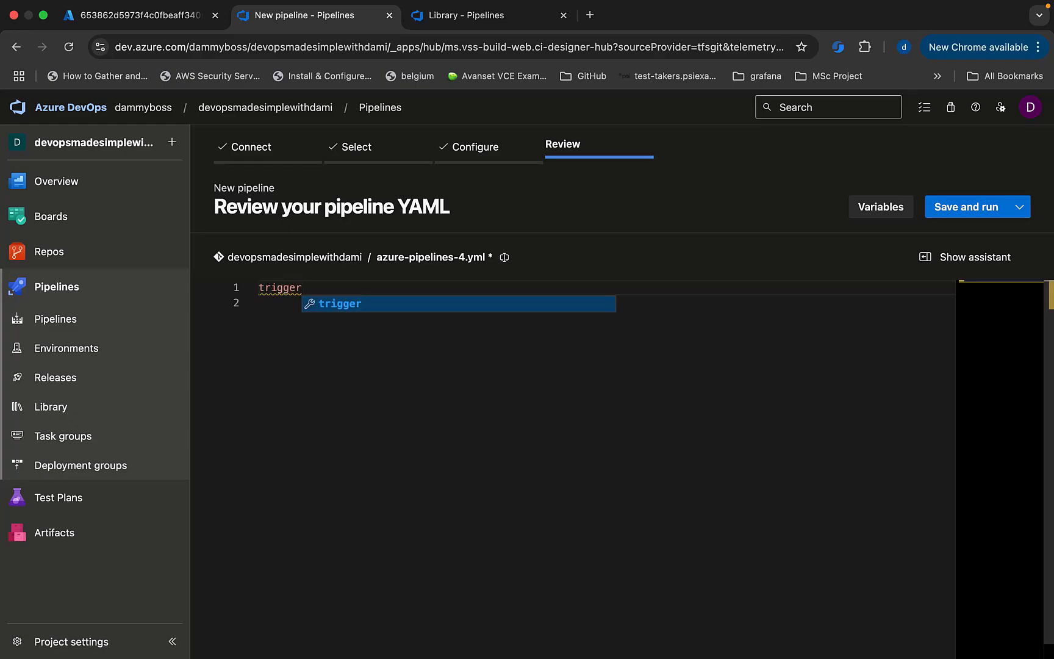
text(: none)
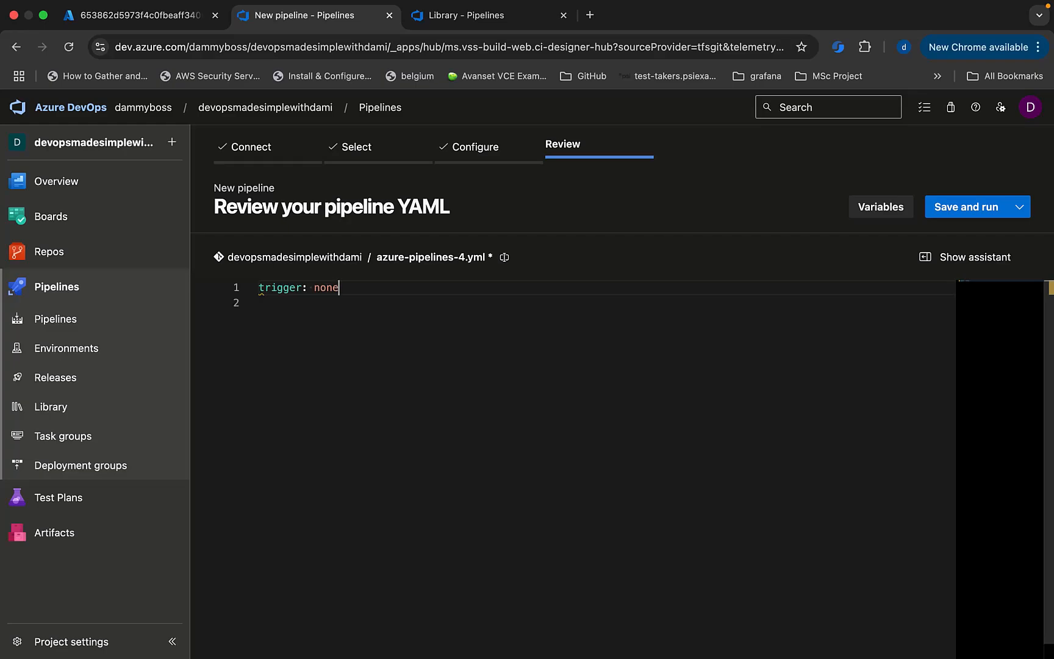
key(Return)
key(Return)
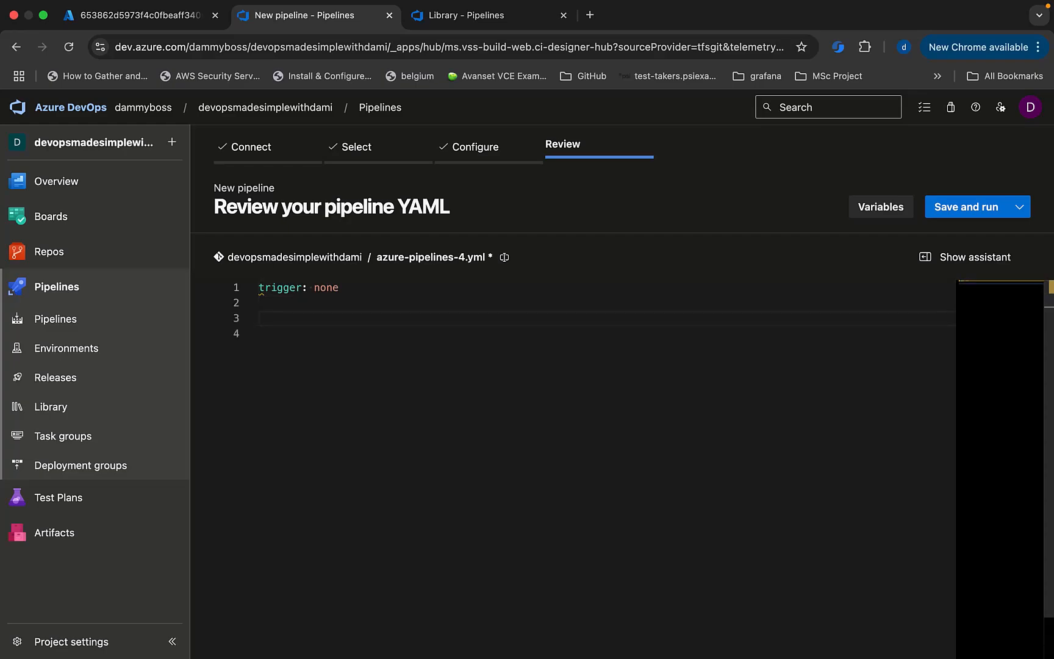
text(var)
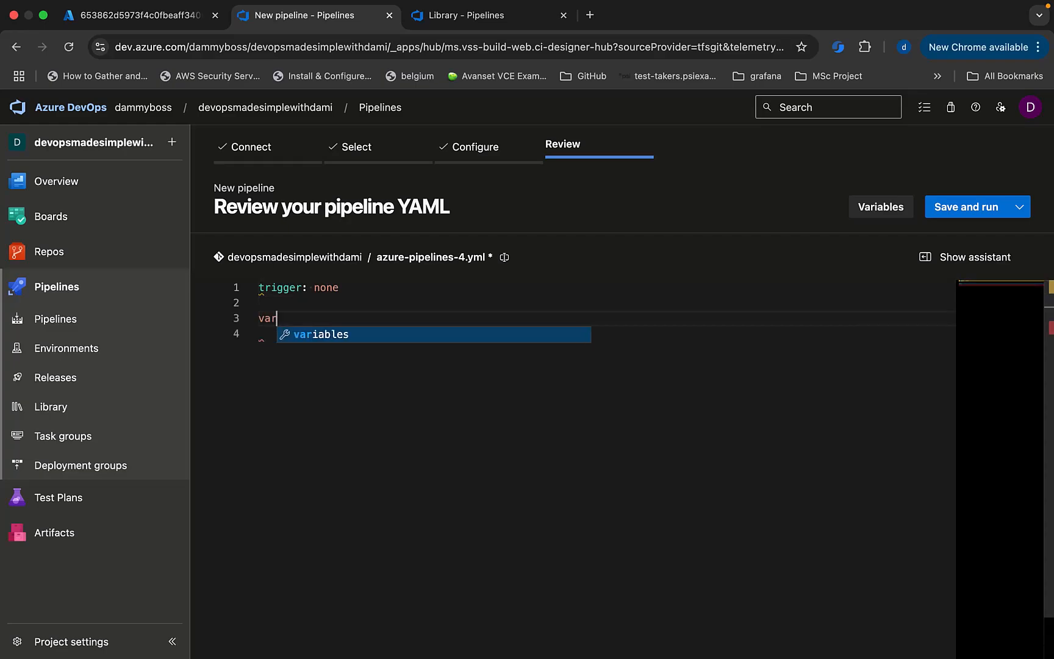
key(Return)
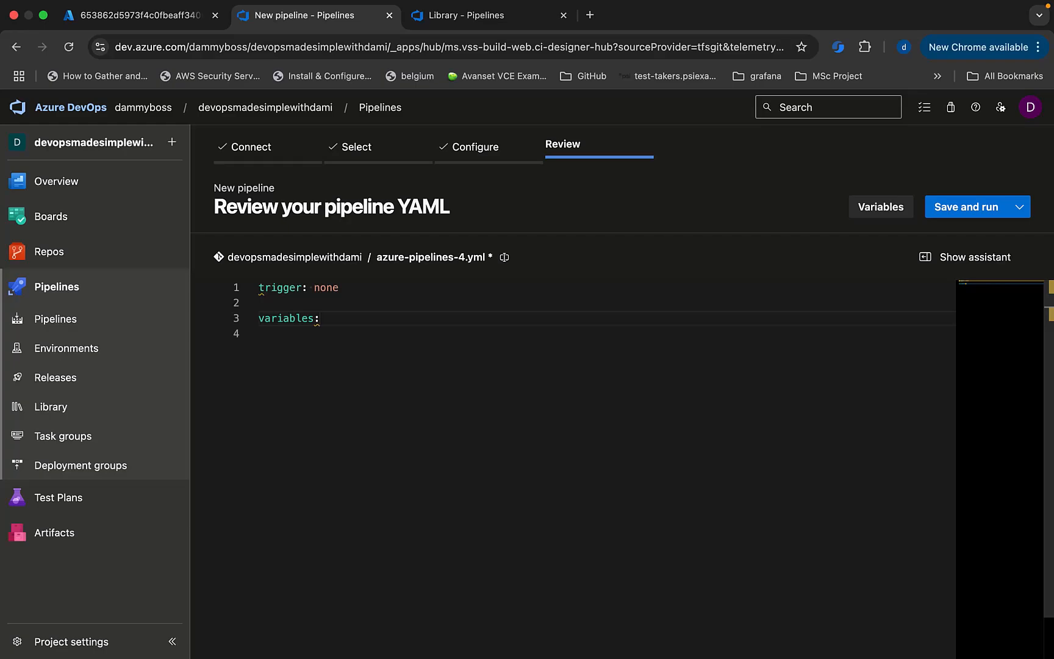
key(Return)
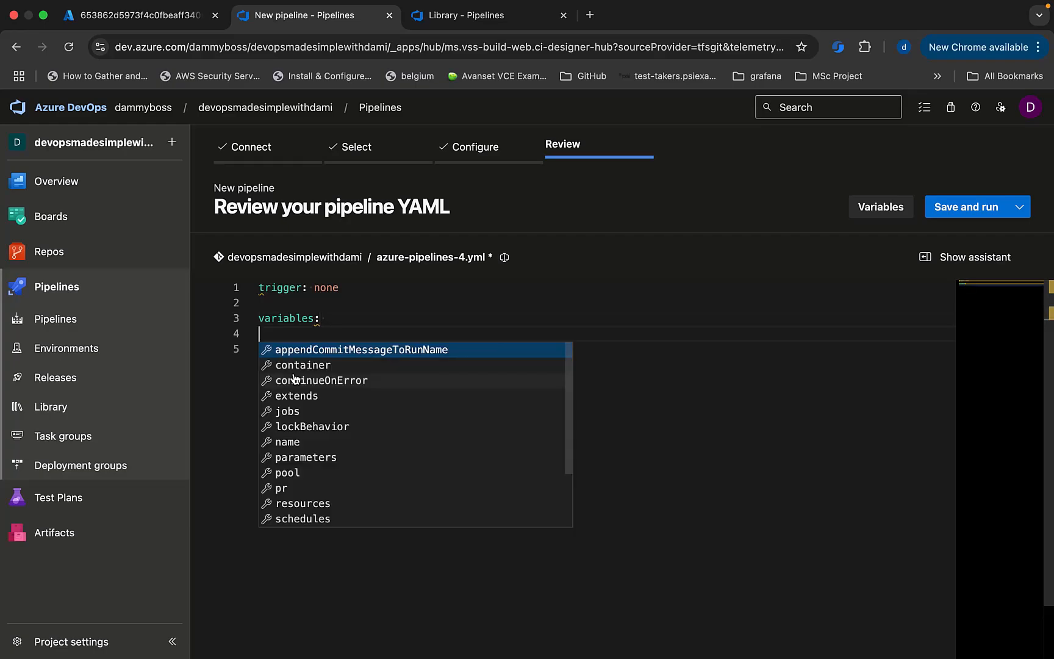
key(Return)
key(super+z)
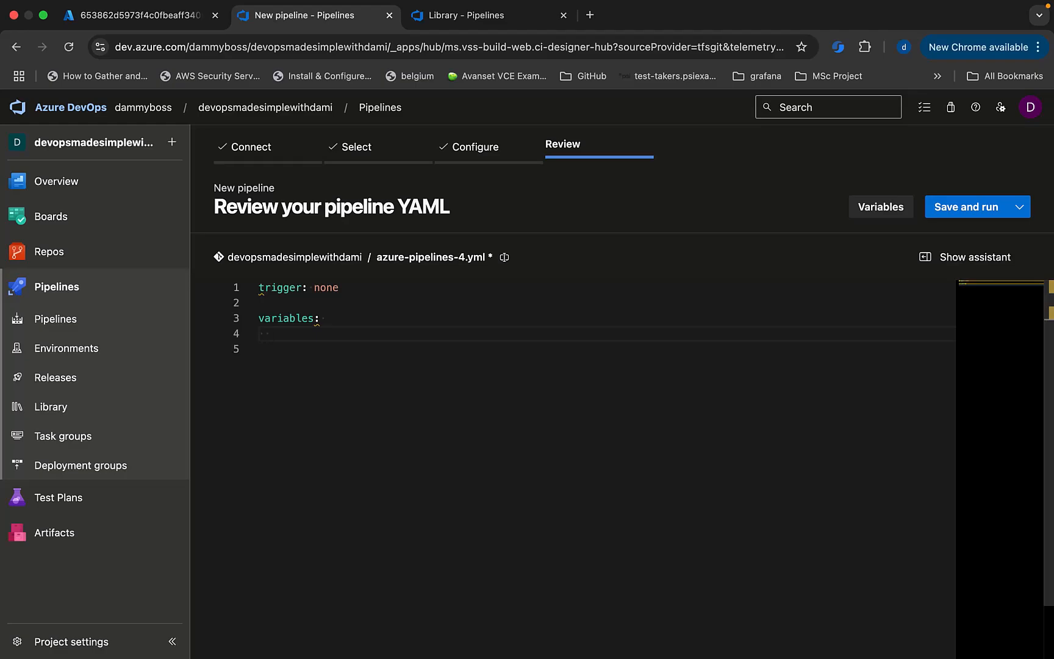
text(-)
key(Return)
Copy devopswithdami-vg from the Library and paste it as the YAML group name.
click(470, 24)
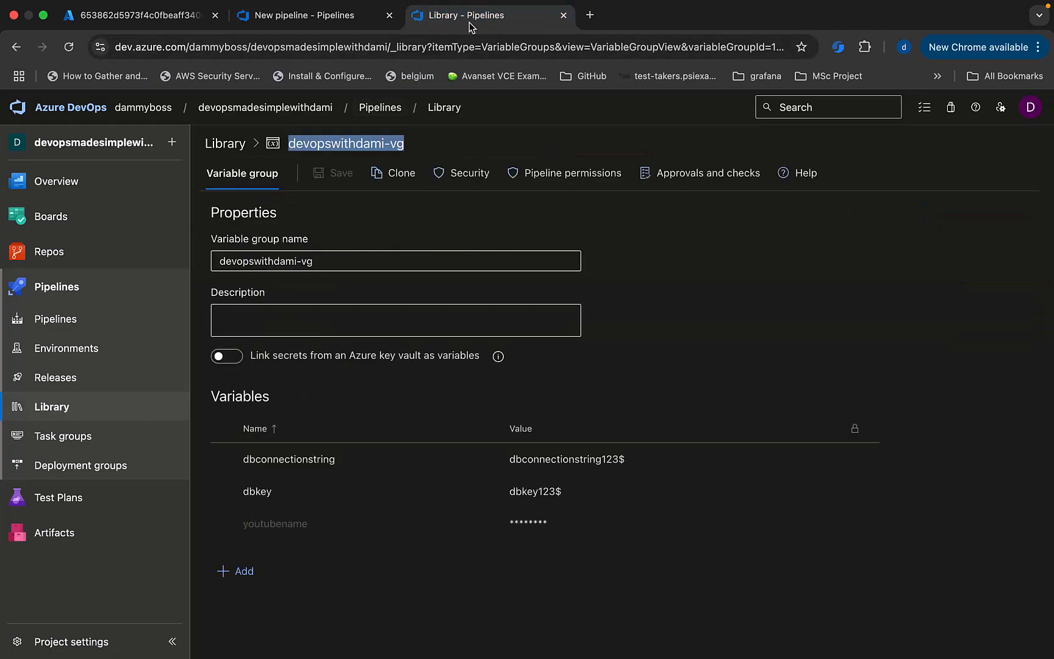
click(328, 261)
drag(328, 261, 184, 256)
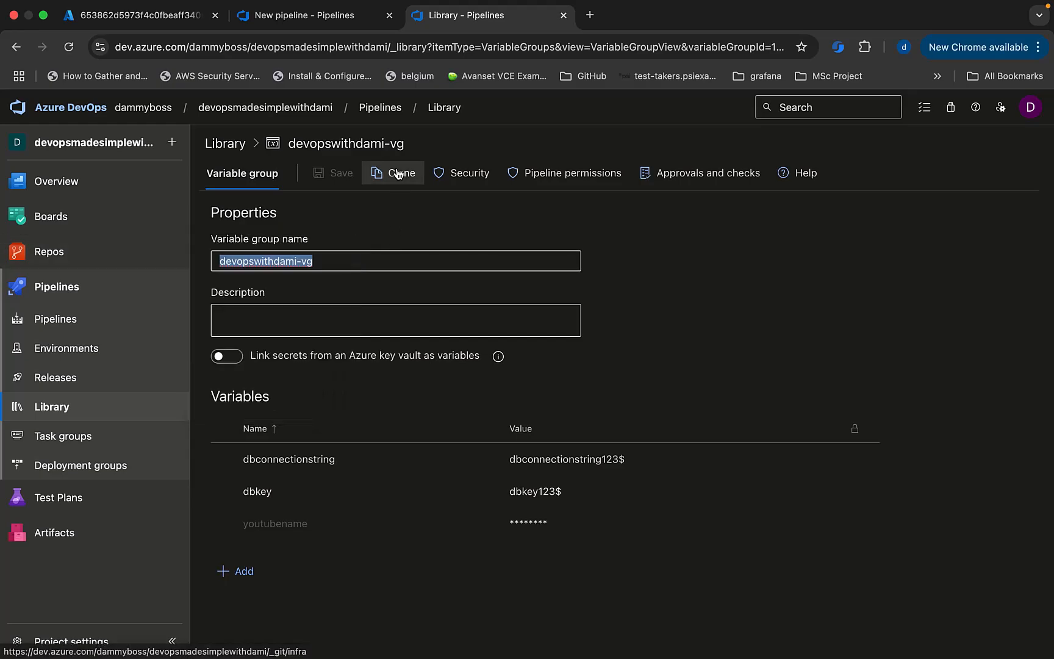
click(312, 18)
text((175))
key(super+z)
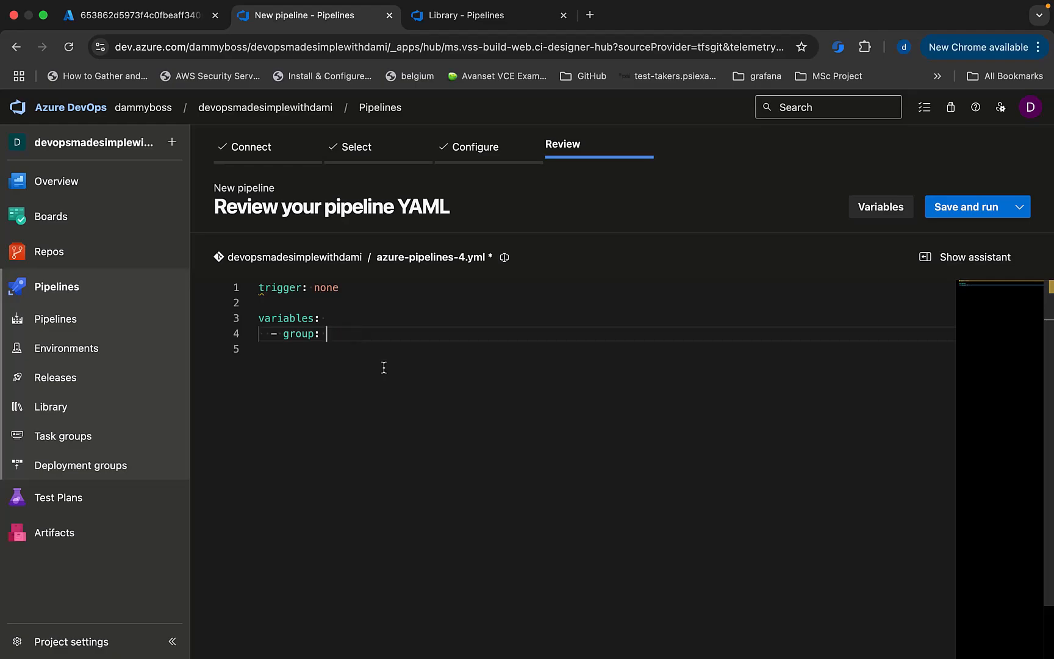
click(478, 15)
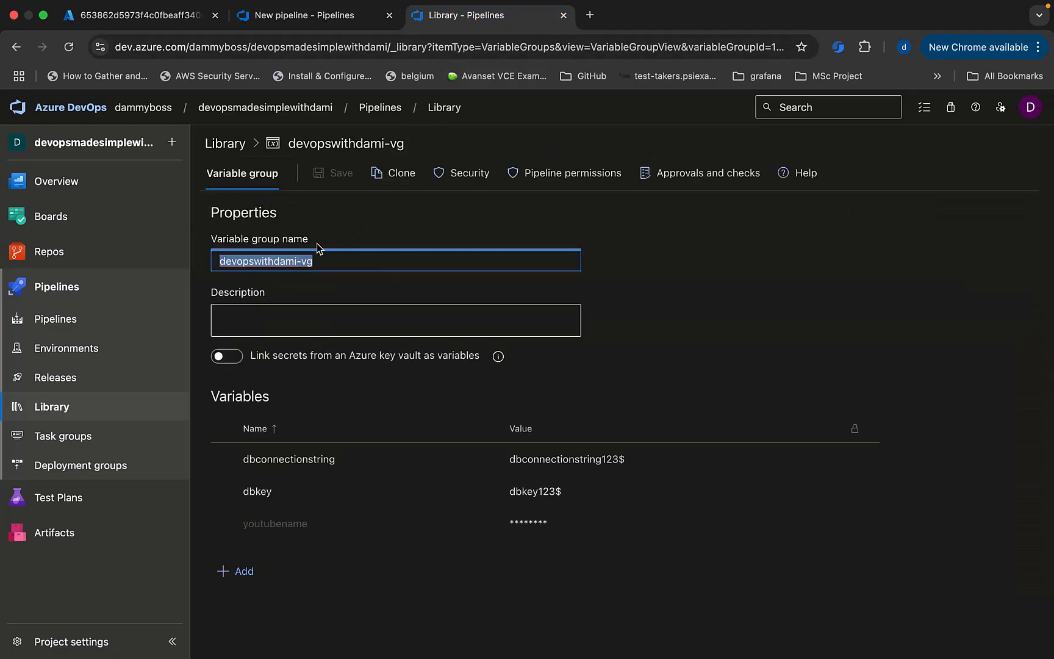
right_click(259, 261)
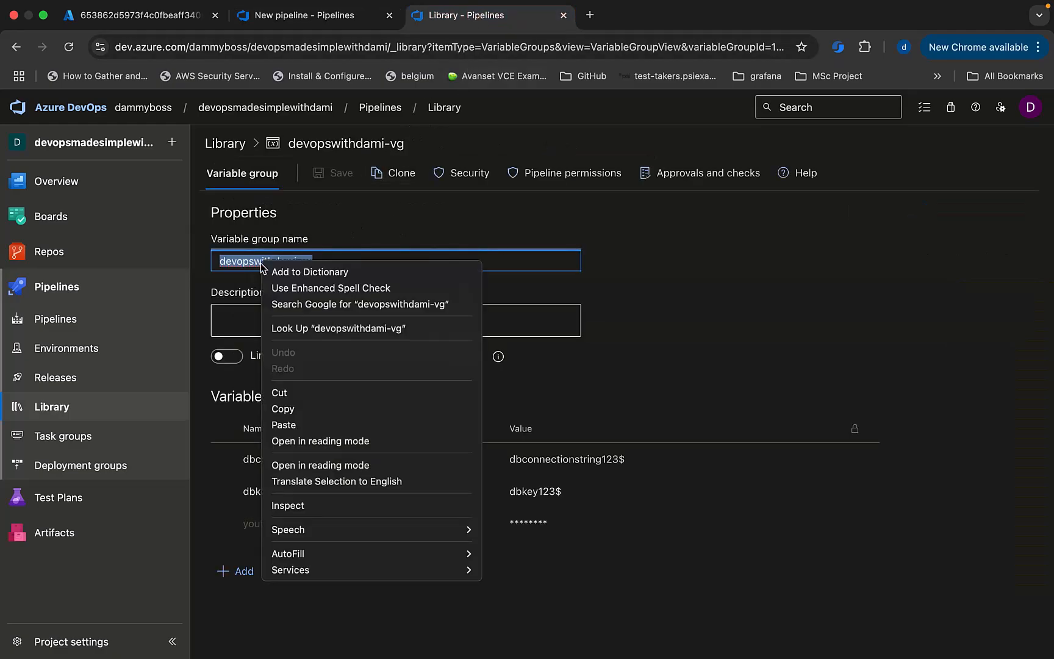
click(283, 406)
click(318, 15)
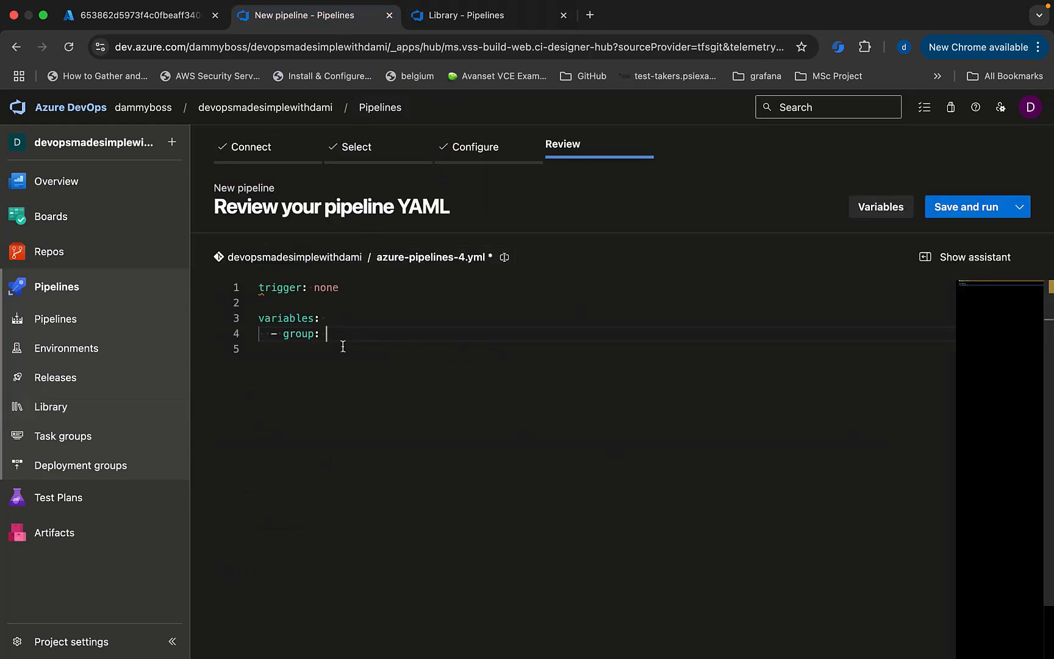
key(super+v)
Start an unindented 'pool:' key on a new line below the group entry.
key(Return)
key(Return)
key(BackSpace)
text(pool:)
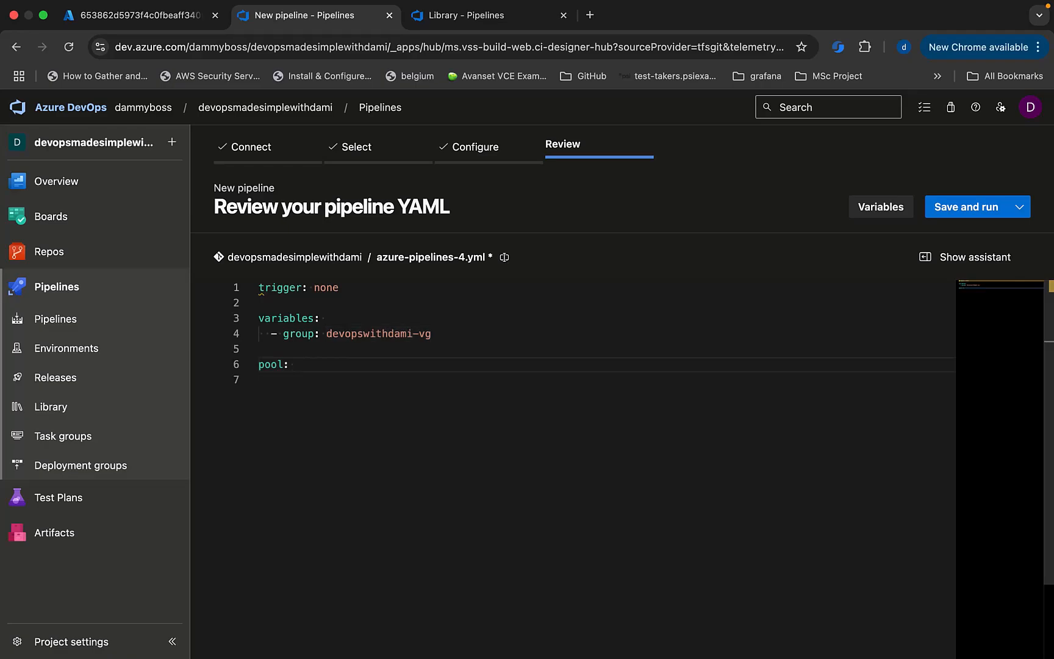
Set the pool's vmImage to 'ubuntu-latest'.
key(Return)
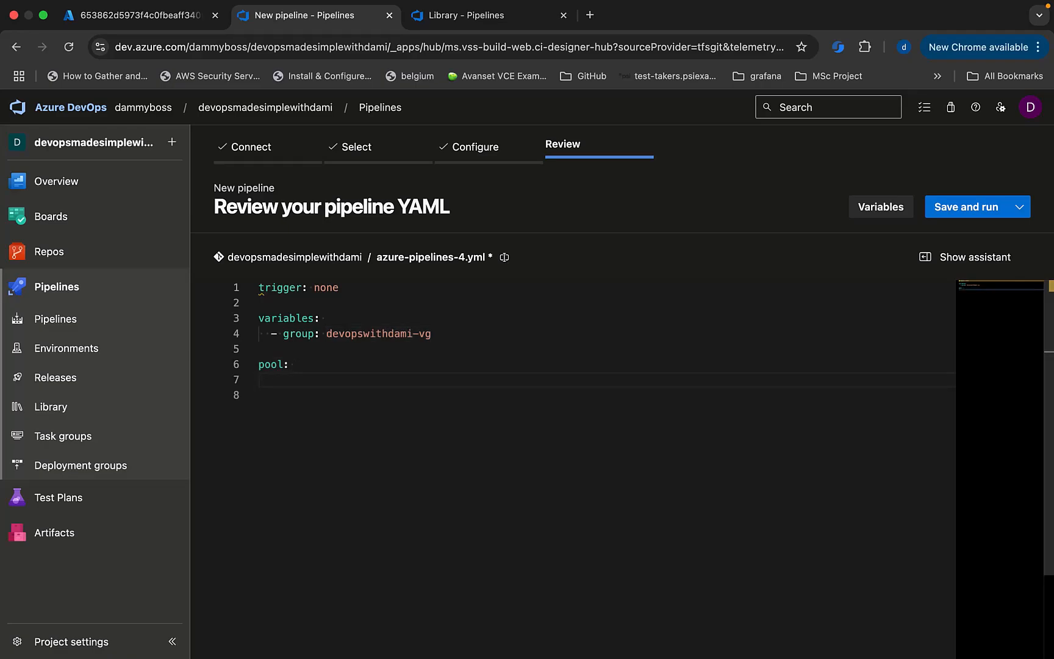
text(vmImage: 'ubuntu-latest')
Add an empty steps: section without the list dash and show the Tasks assistant.
key(Return)
key(Return)
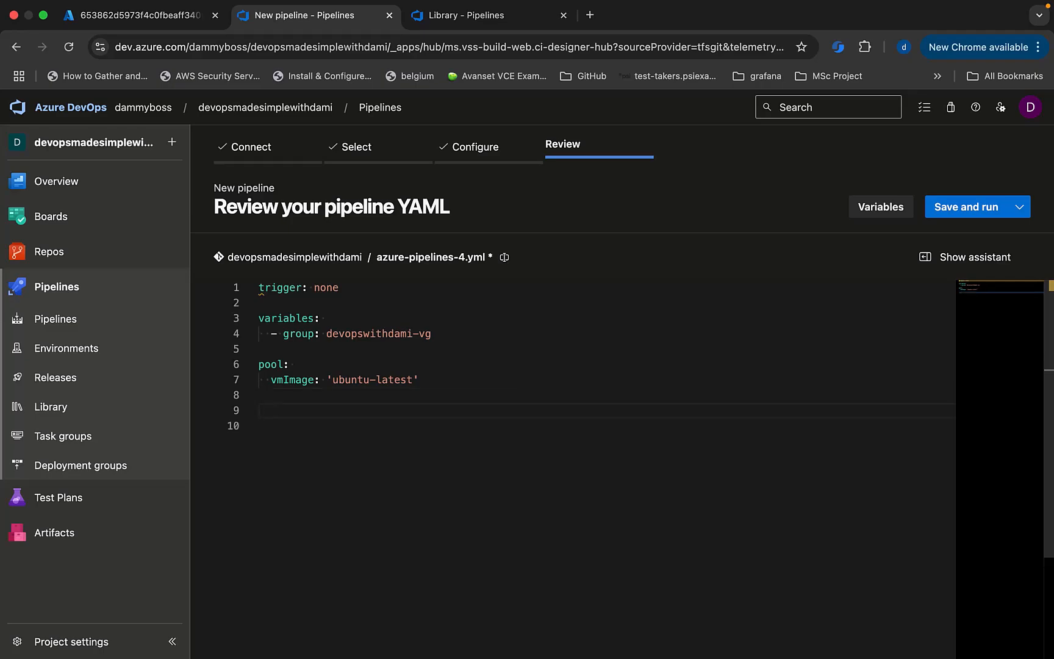
text(steps)
key(Return)
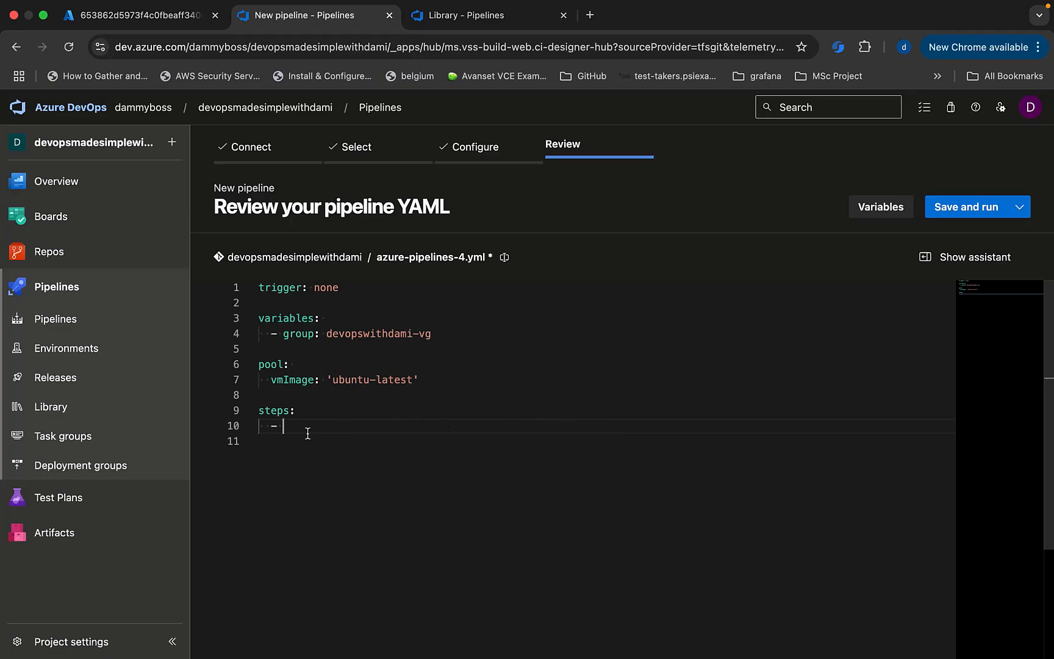
drag(298, 425, 254, 430)
key(BackSpace)
click(932, 259)
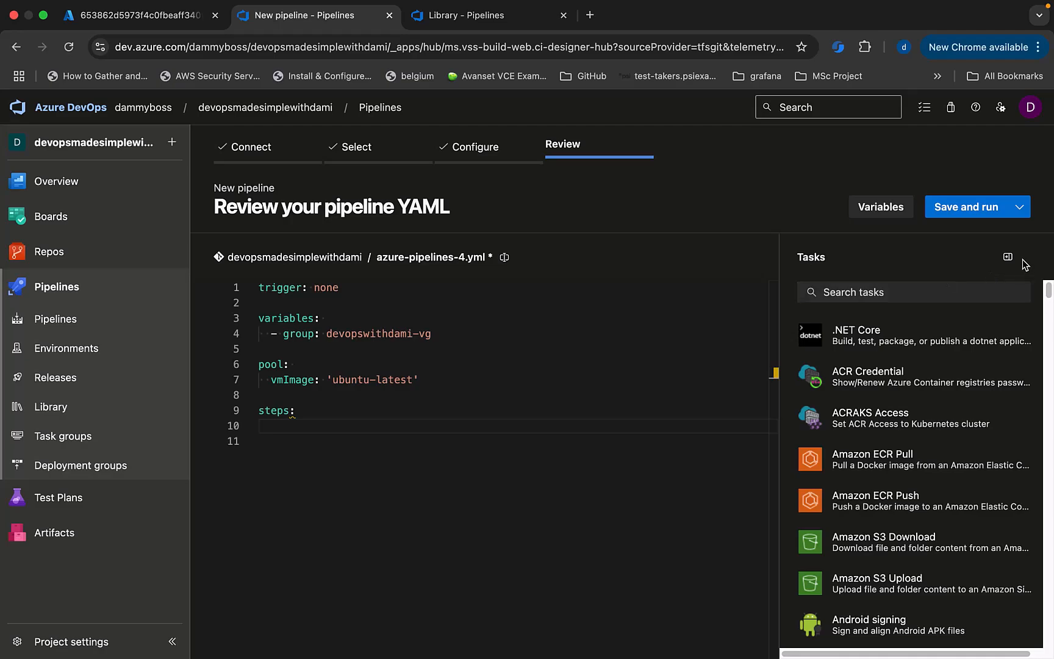
Search the Tasks assistant for 'bash' and pick the Bash task.
click(1009, 261)
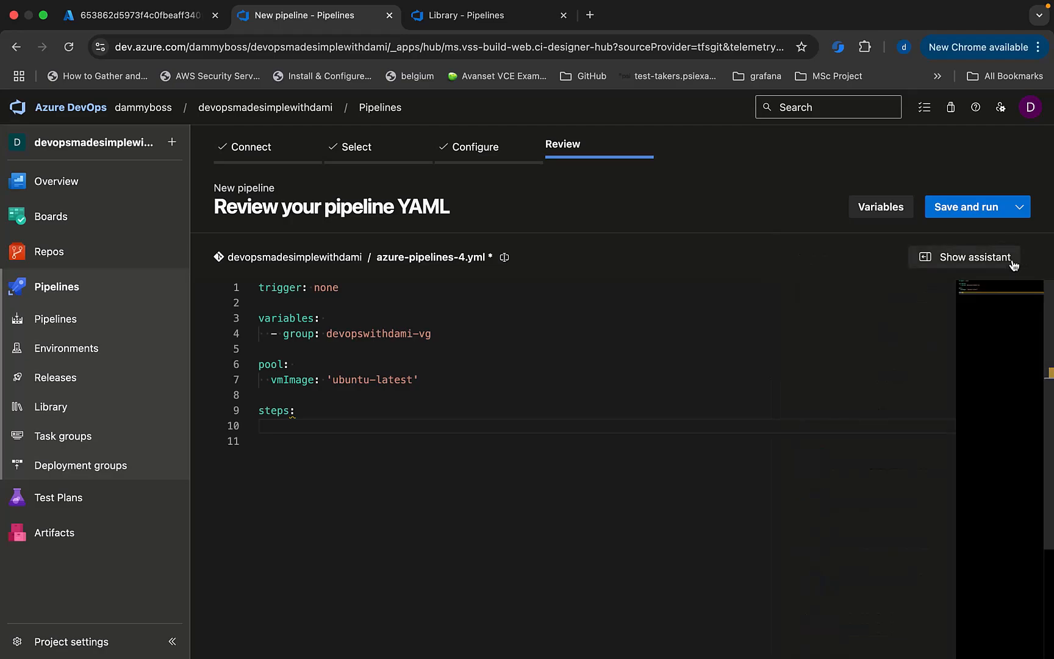
click(981, 260)
click(910, 294)
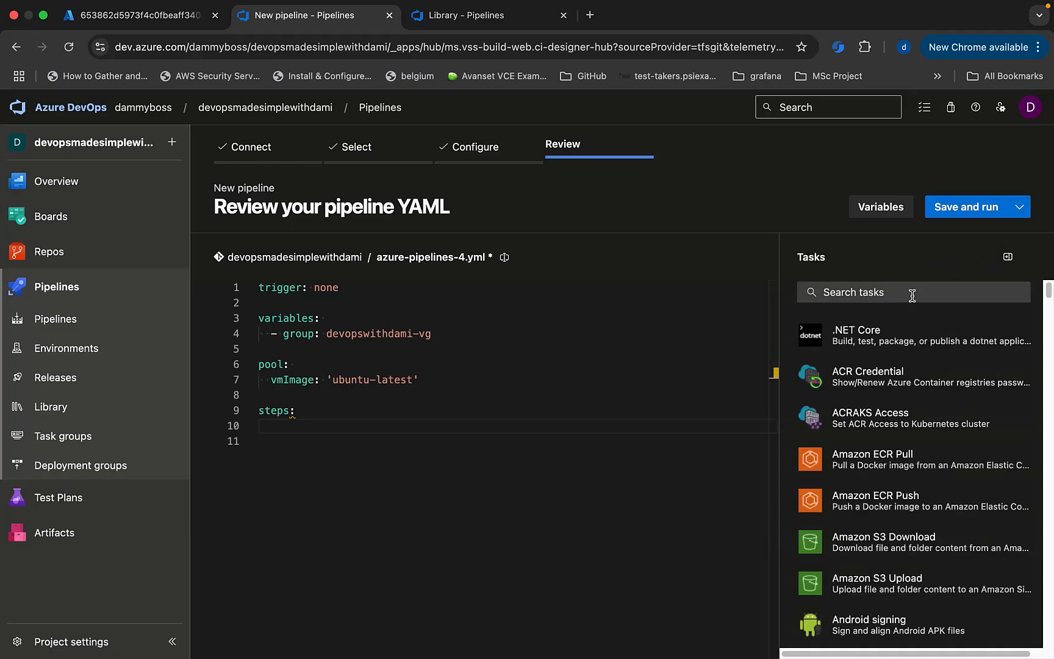
text(bash)
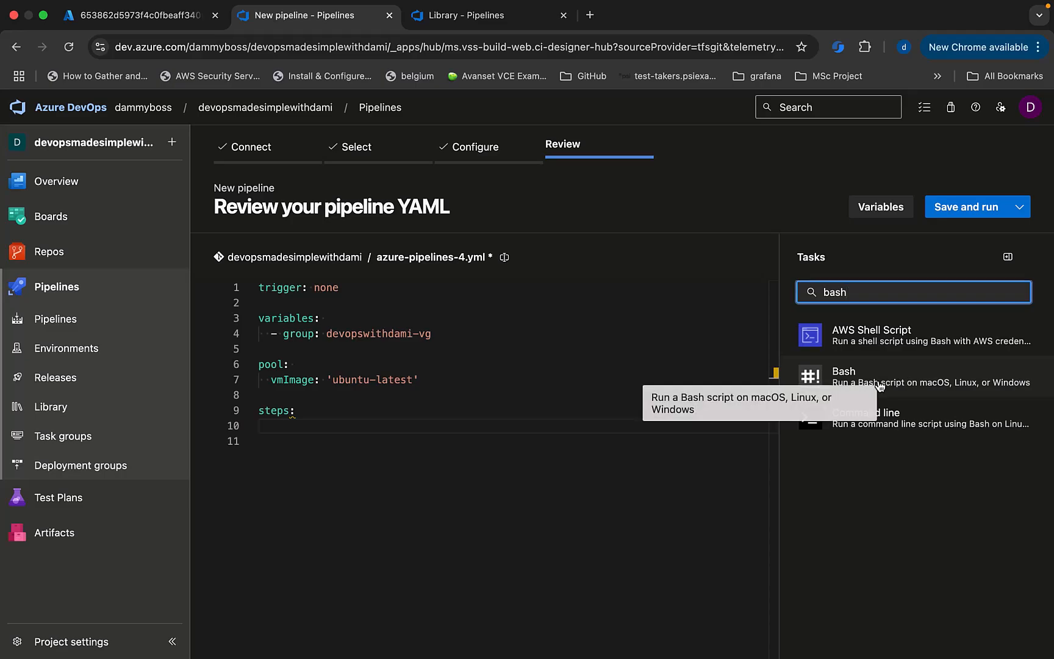
click(878, 381)
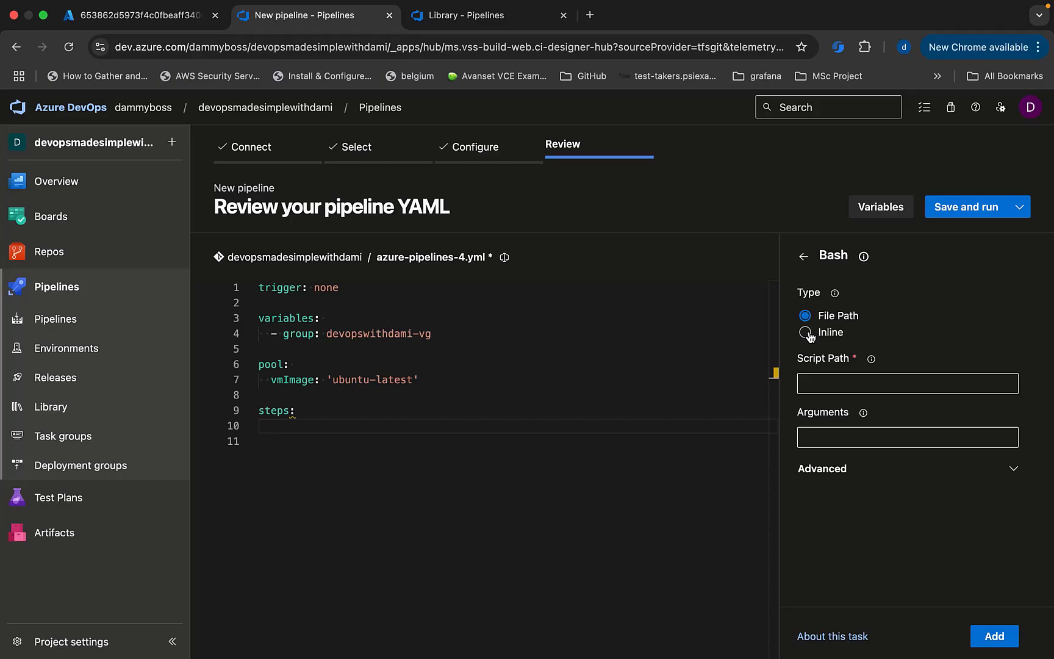
Make the Bash script Inline and replace its text with an echo of "the password is:".
click(805, 333)
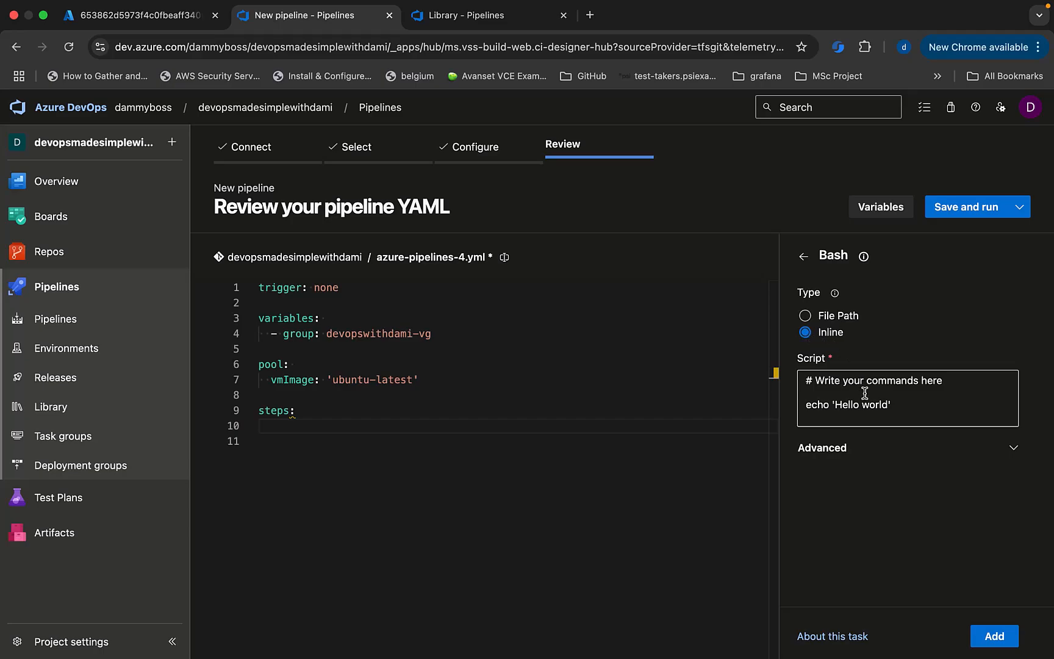
drag(908, 404, 769, 369)
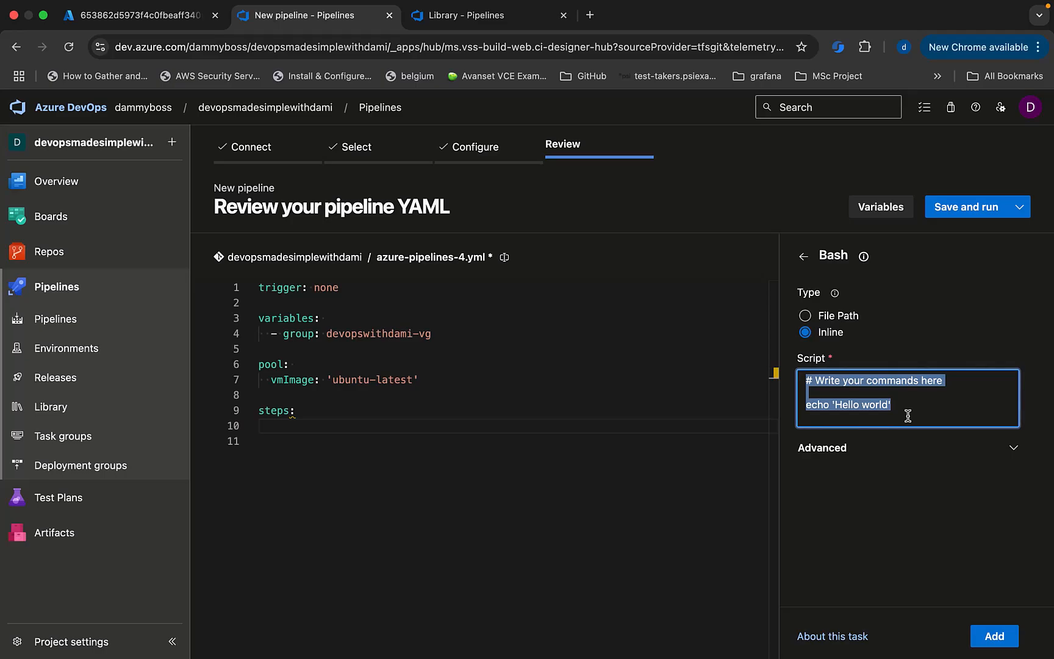
text(echo )
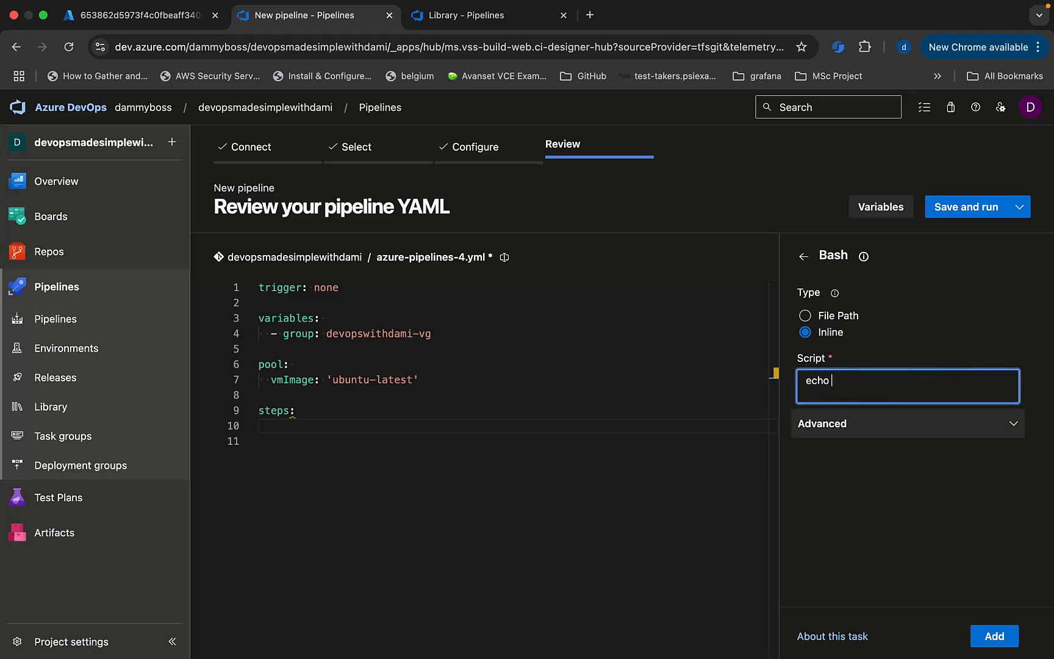
text("")
text(the )
text(password is)
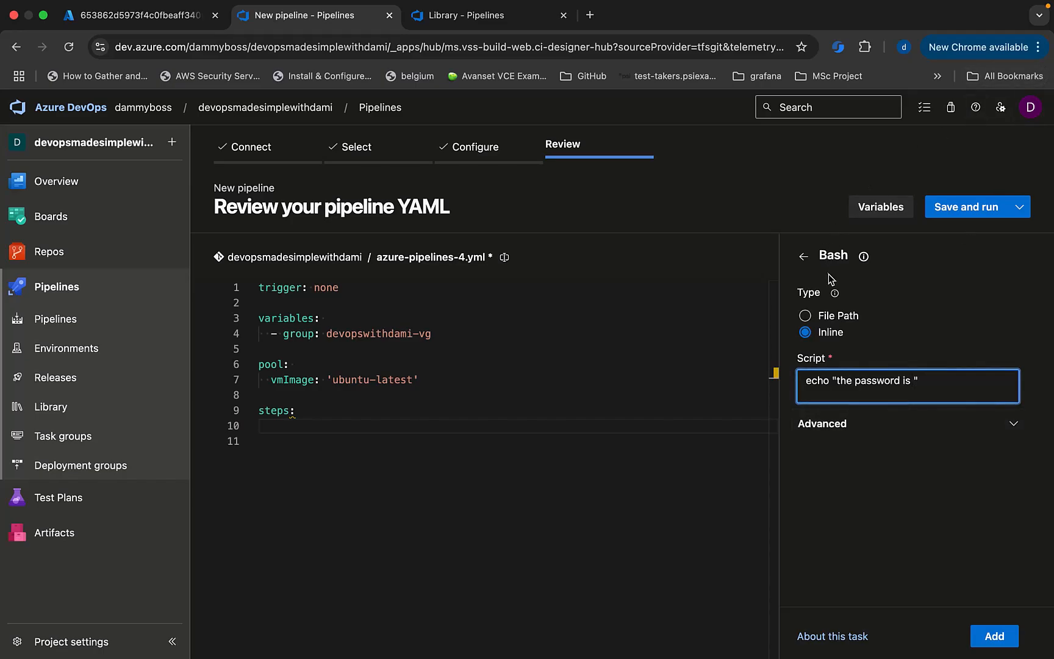
key(BackSpace)
text(:)
Add a $( ) variable reference to the echo line and duplicate the line.
click(463, 23)
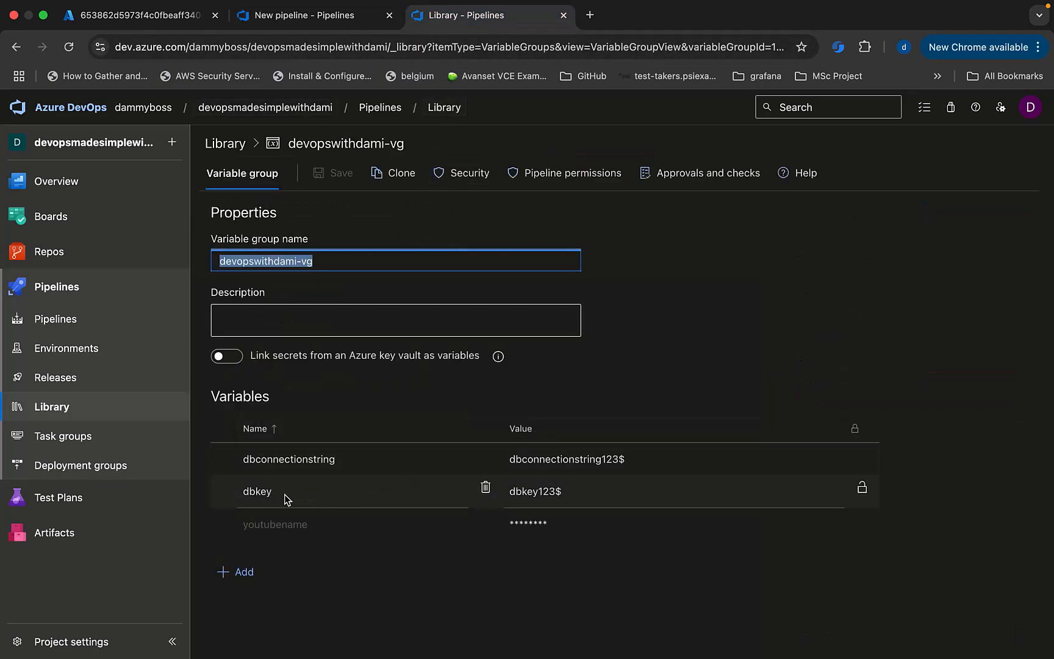
click(243, 495)
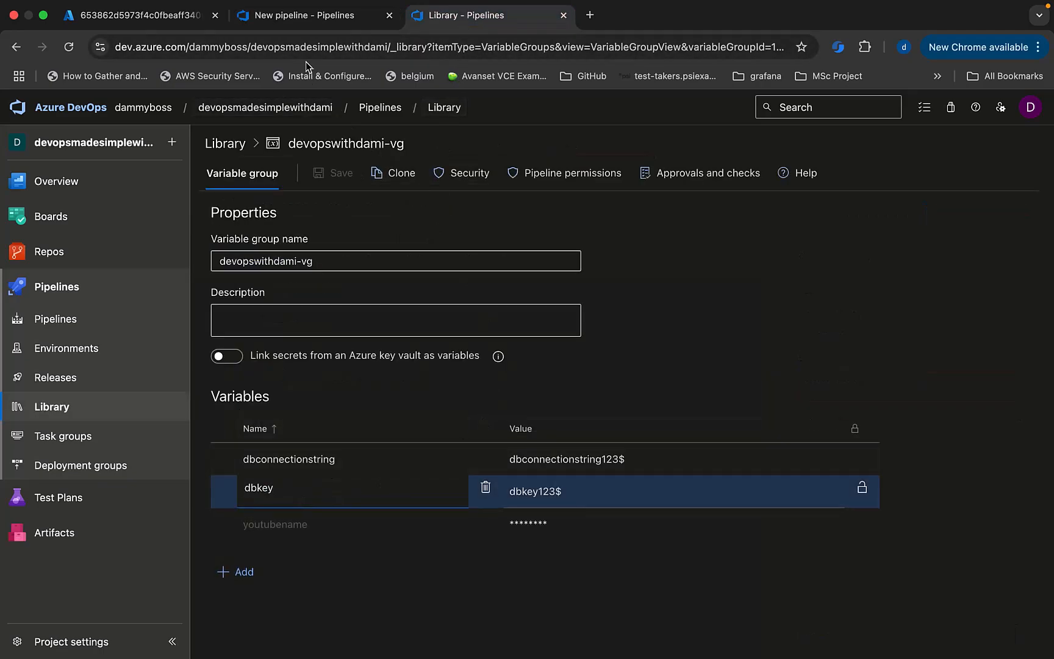
click(305, 15)
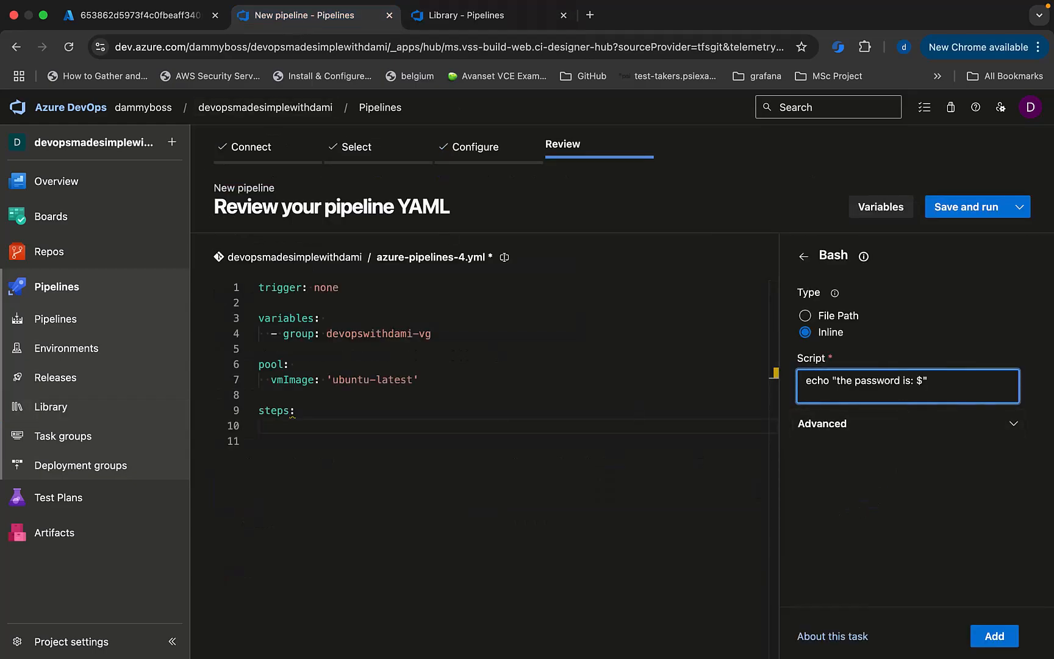
text(())
key(ctrl+v)
key(Right)
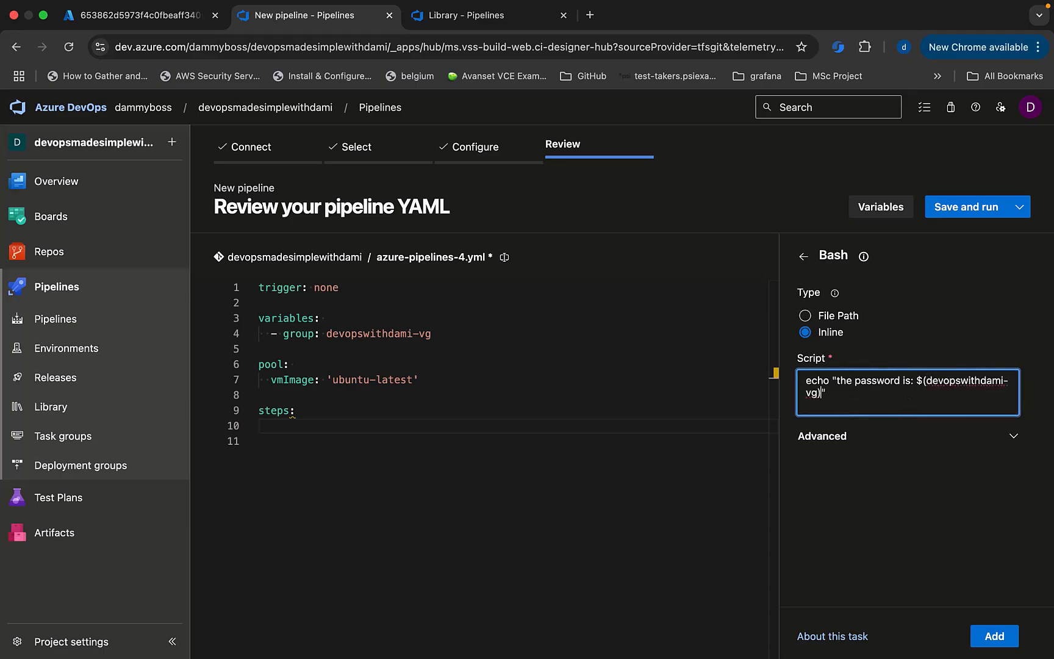
drag(808, 383, 821, 411)
key(super+c)
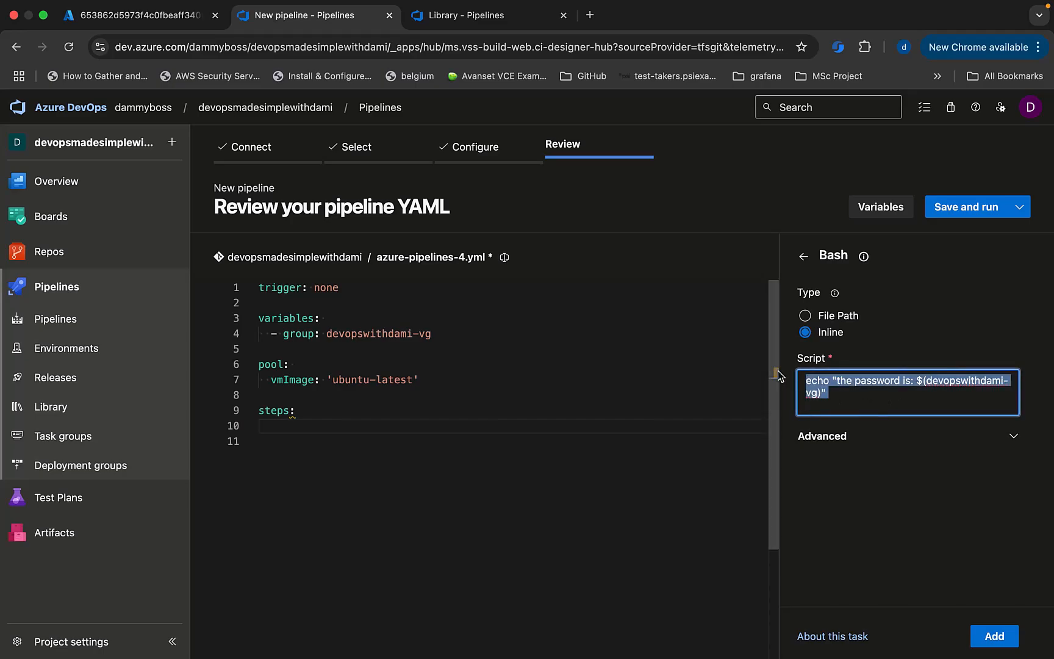
click(841, 399)
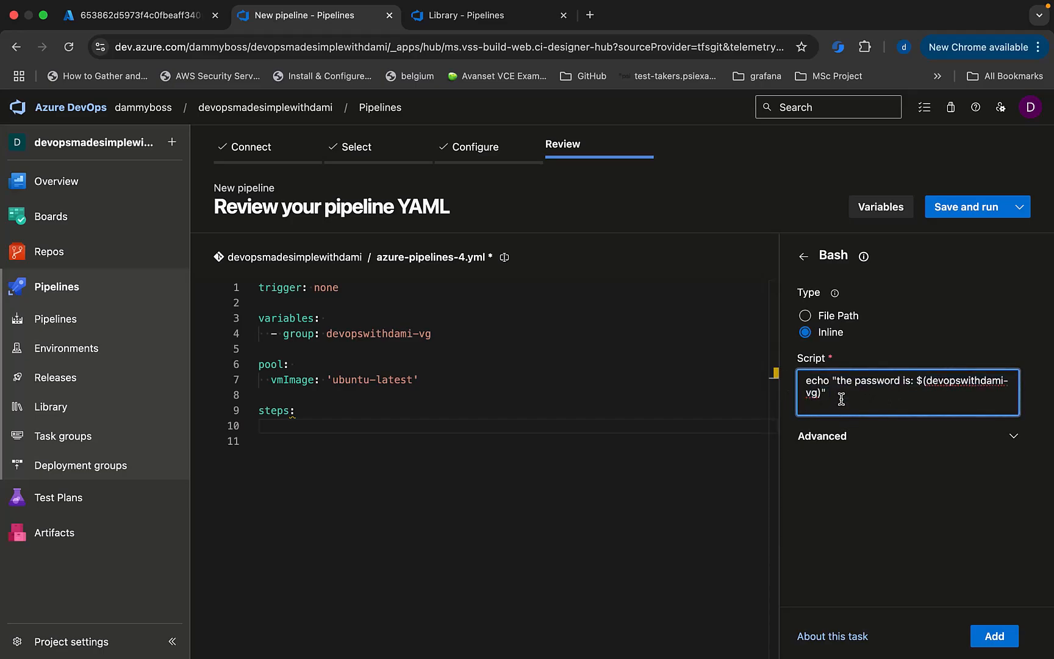
key(super+v)
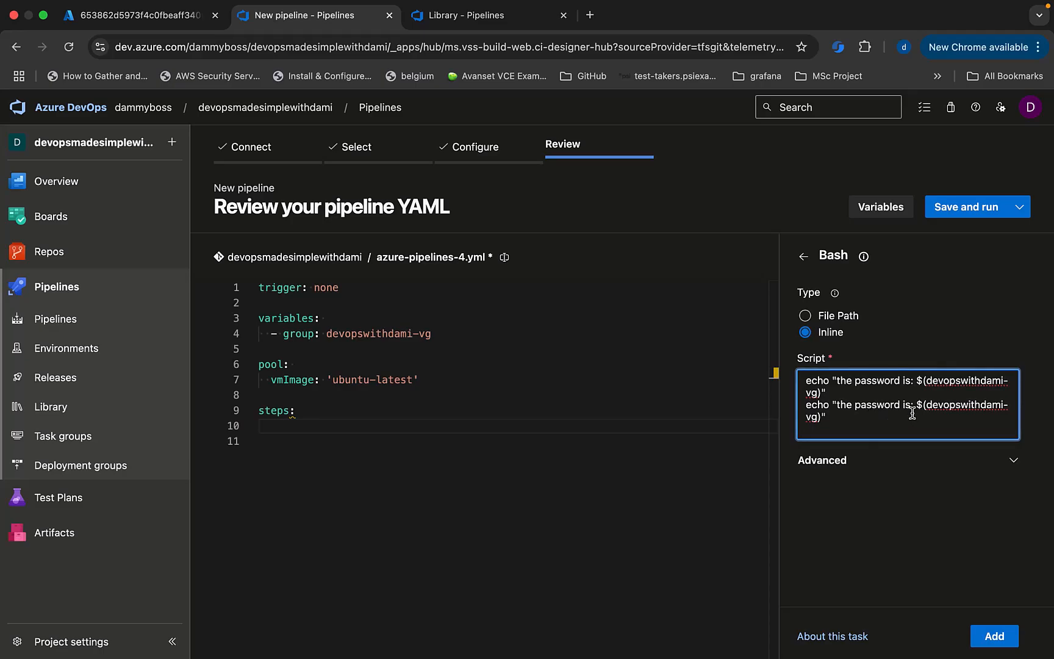
Make the second echo line reference $(dbconnectionstring).
click(466, 16)
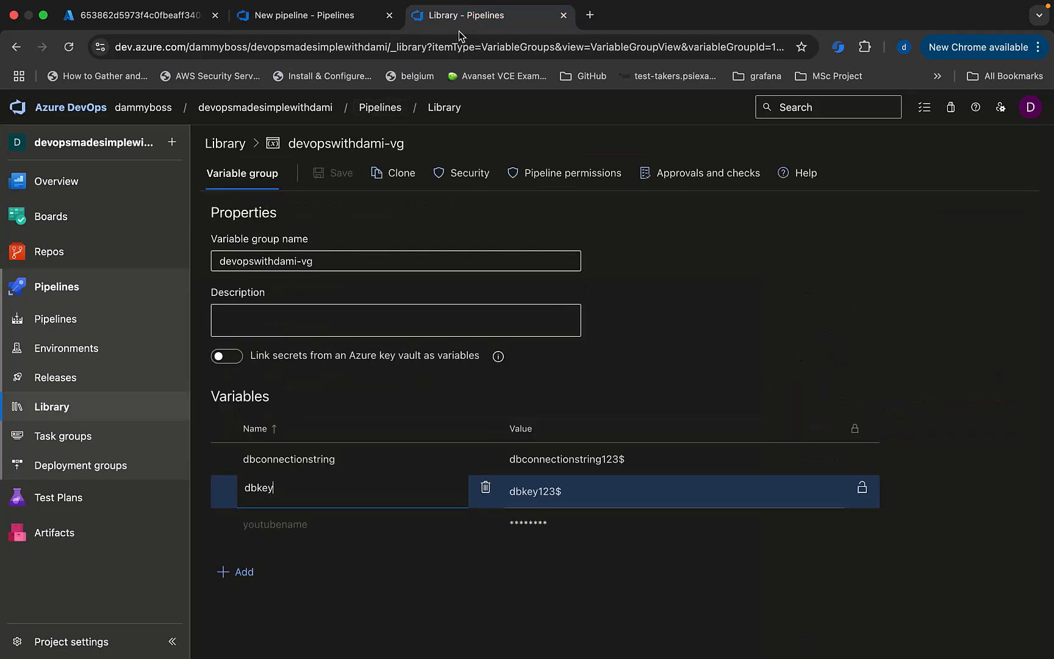
click(290, 458)
key(super+c)
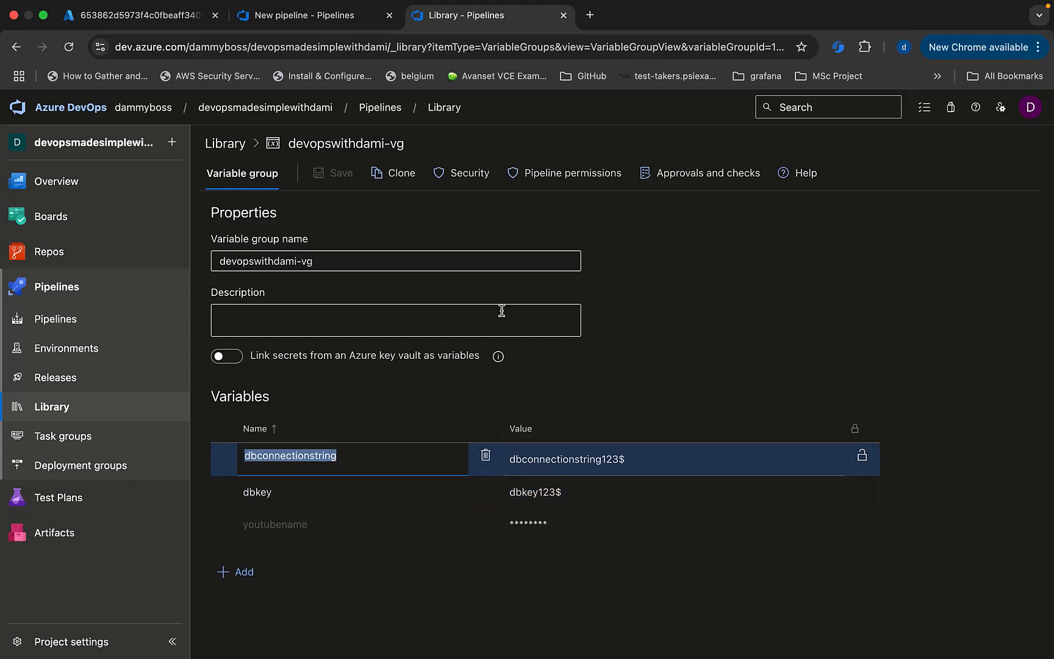
click(287, 17)
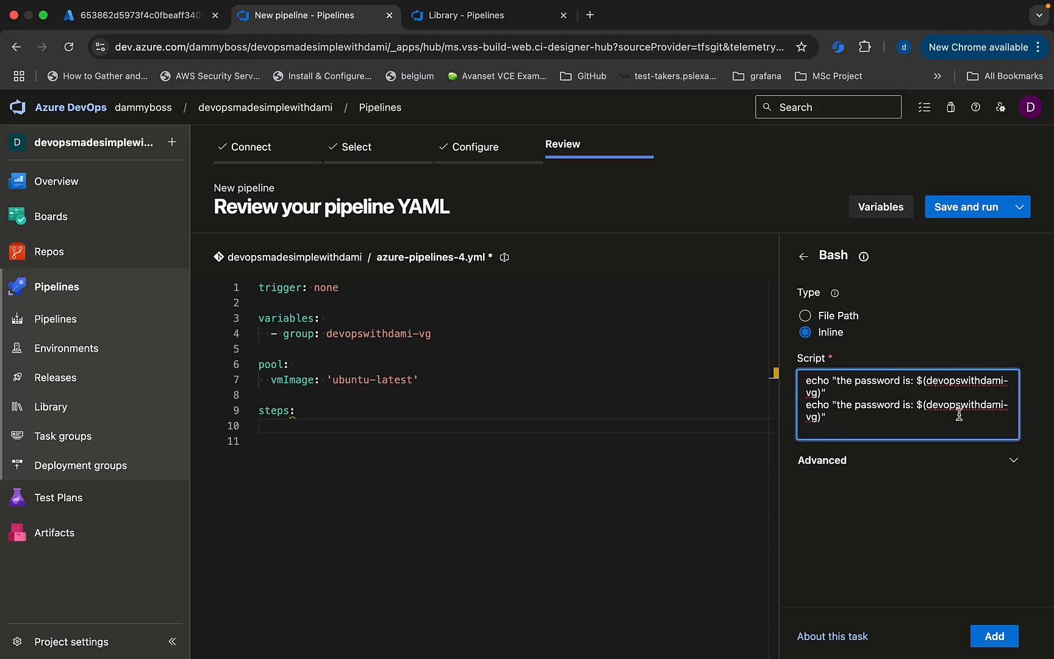
click(816, 418)
shift+click(926, 407)
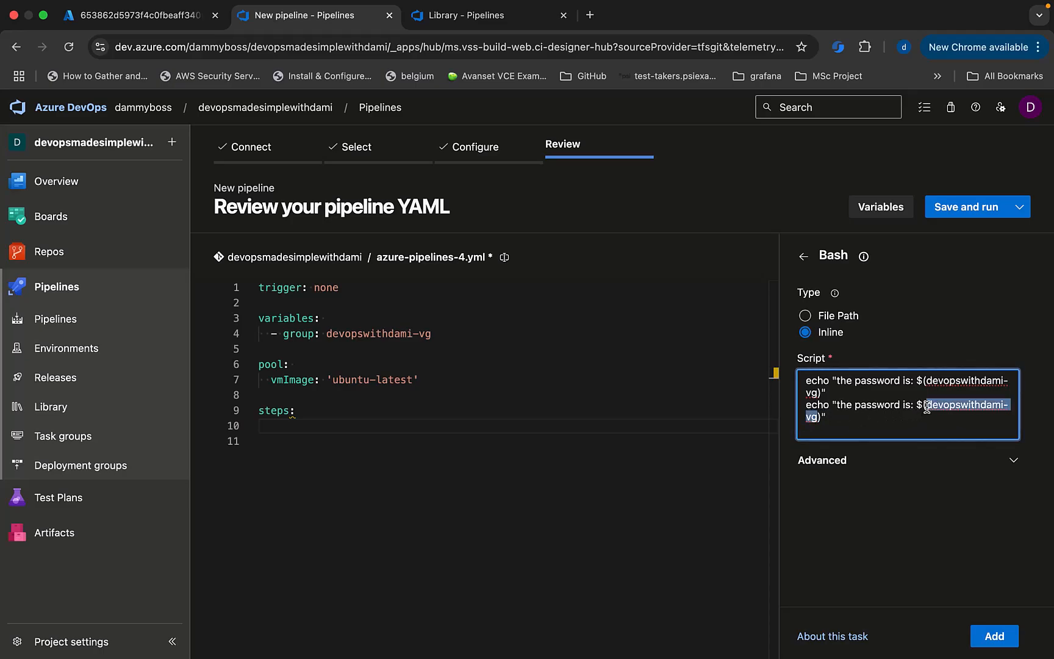
key(super+v)
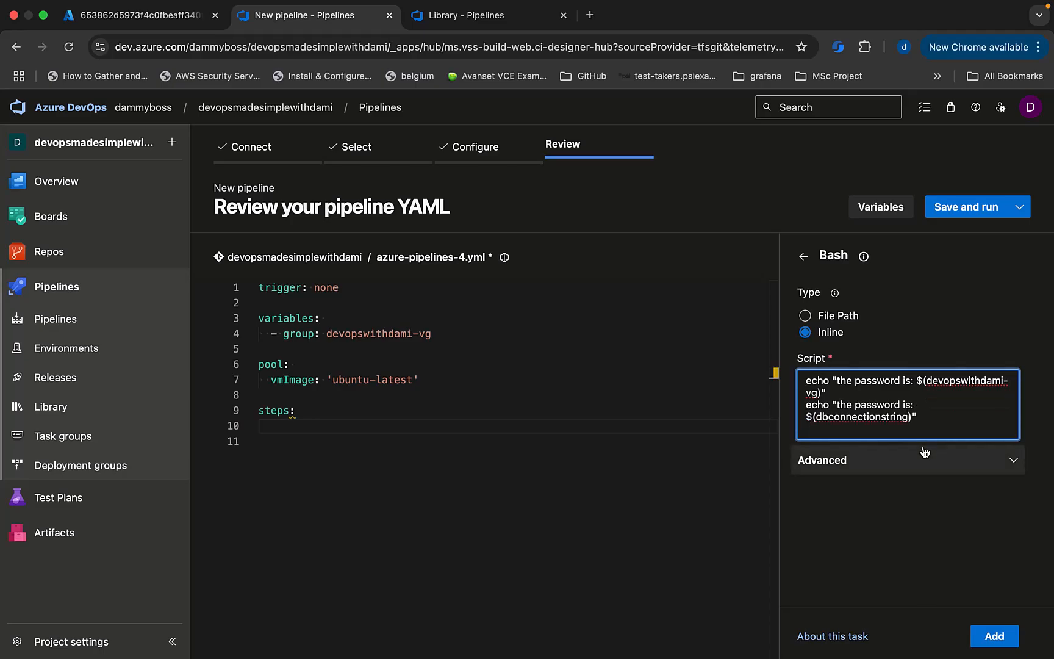
click(806, 417)
key(BackSpace)
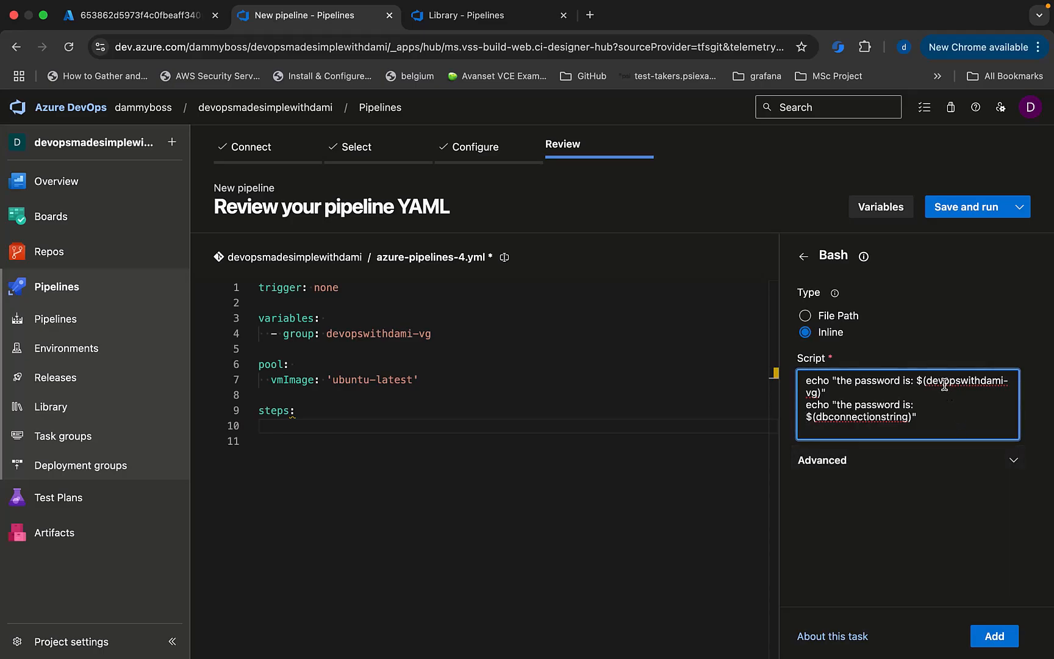
Make the first echo line reference $(dbkey), copied from the Library.
click(461, 15)
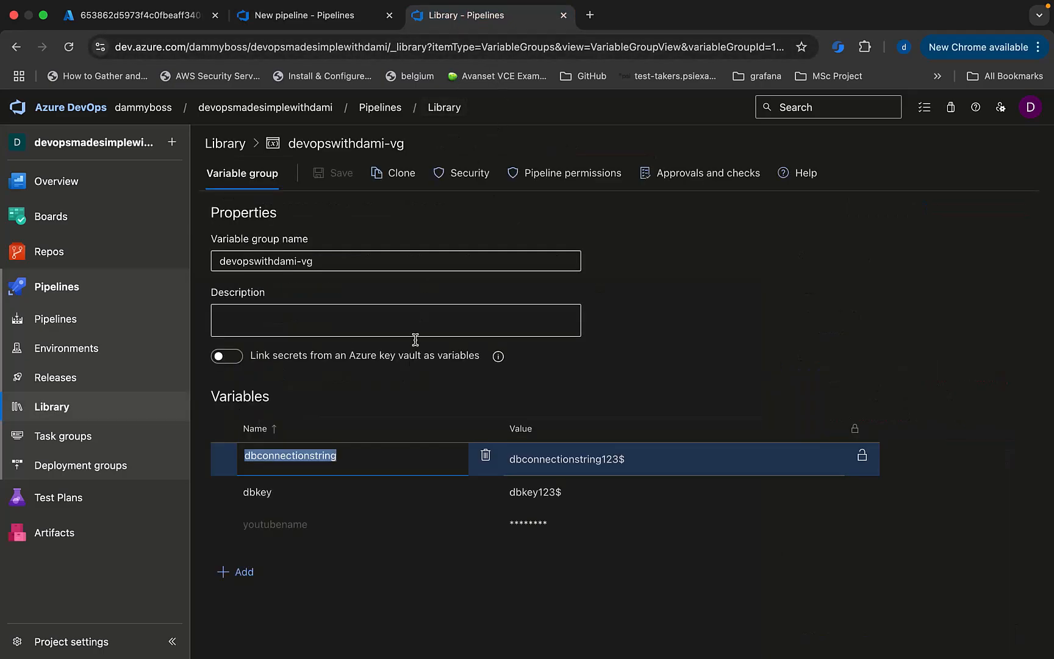
click(259, 494)
double_click(259, 494)
right_click(259, 495)
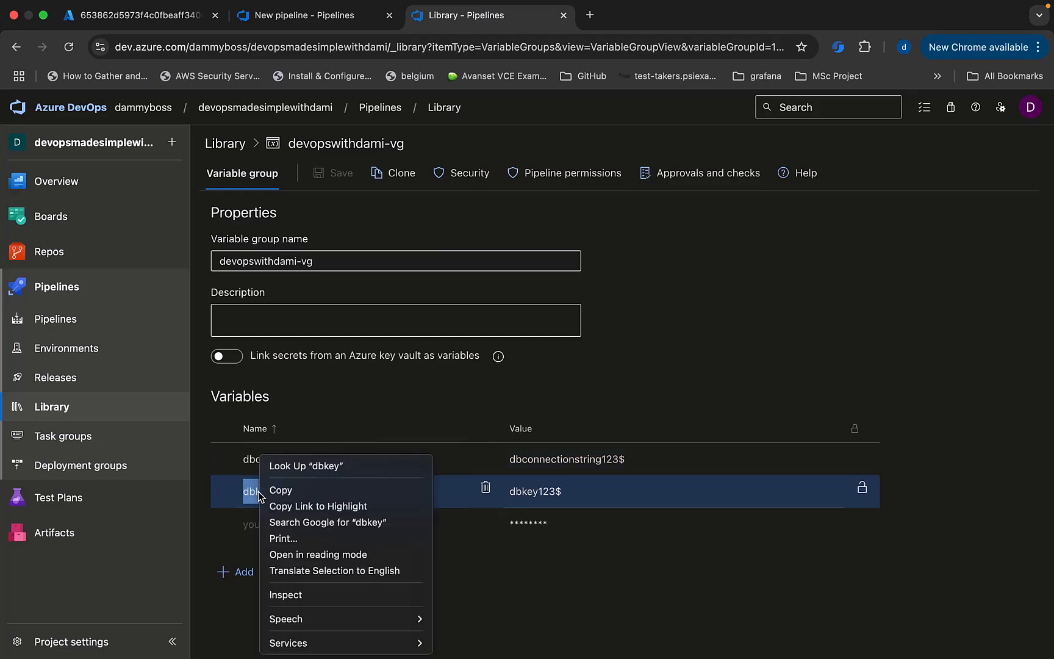
click(286, 491)
click(301, 23)
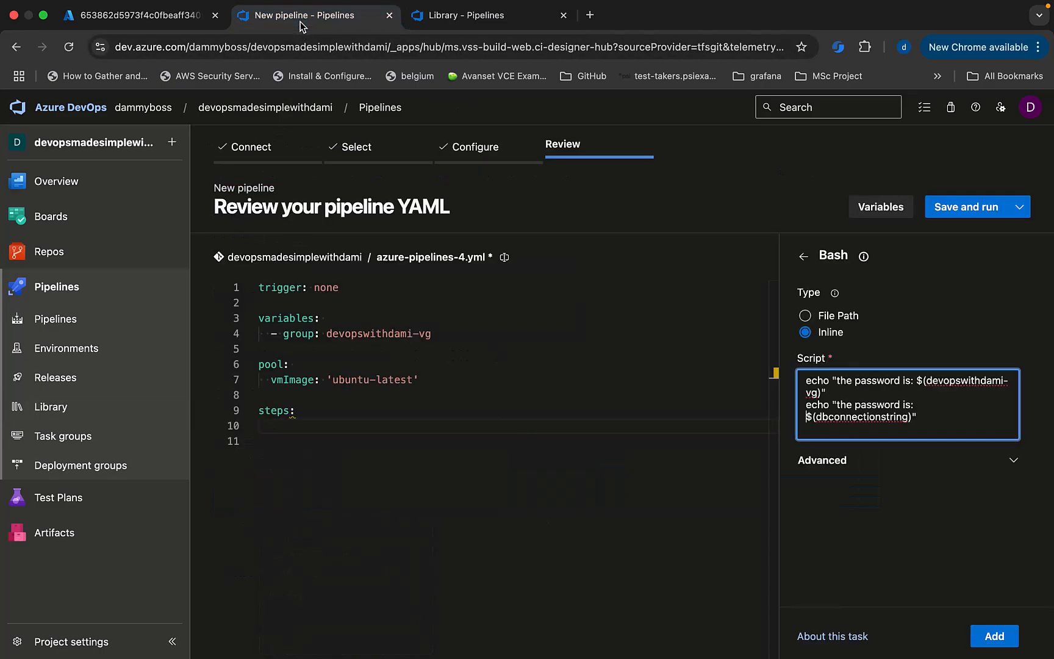
drag(817, 394, 926, 384)
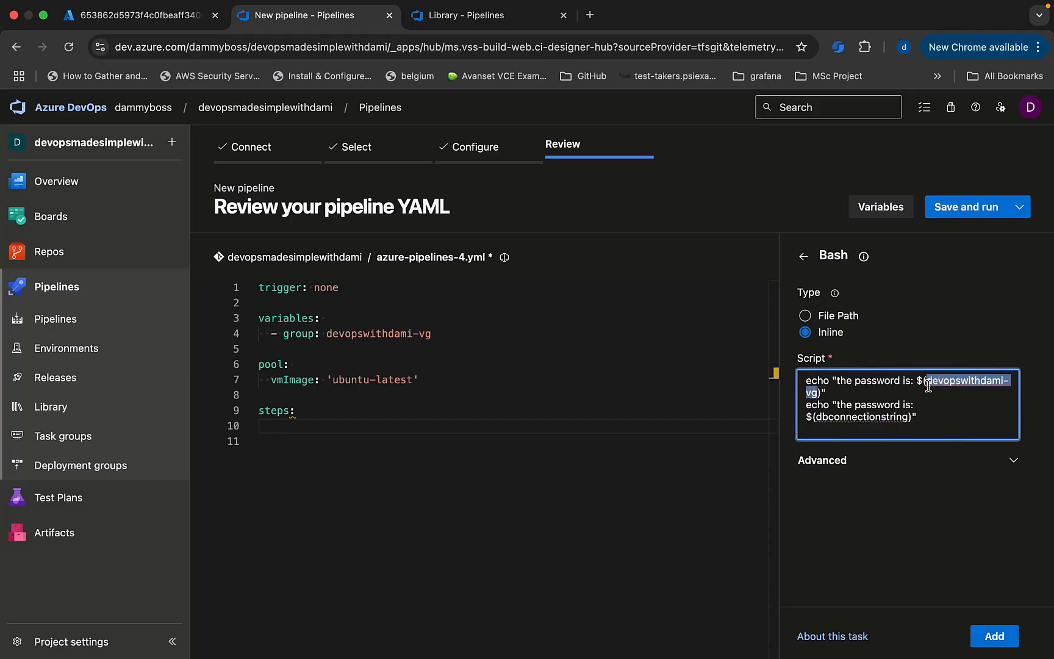
key(super+v)
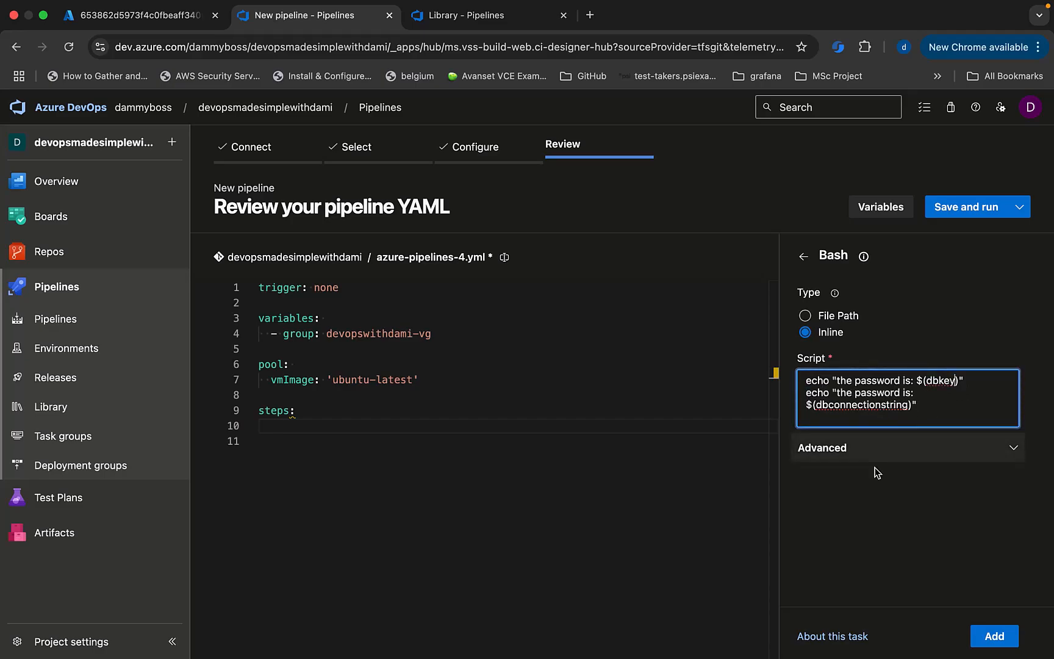
Insert the Bash@3 task into steps and save the pipeline without running it.
click(994, 636)
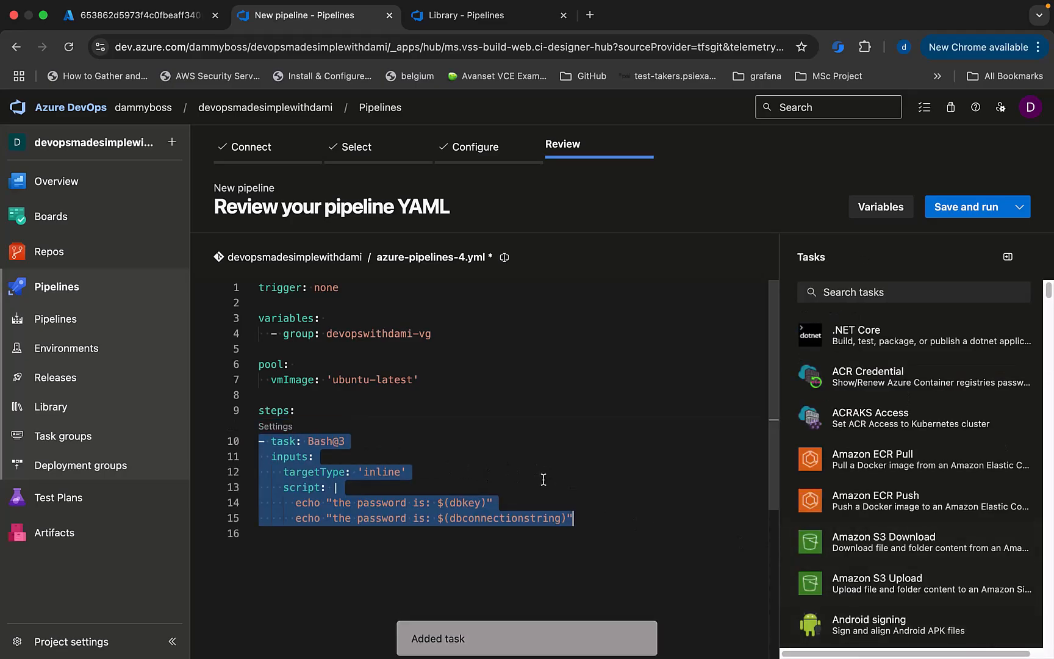
scroll(430, 463, down, 5)
scroll(443, 485, up, 6)
click(1019, 208)
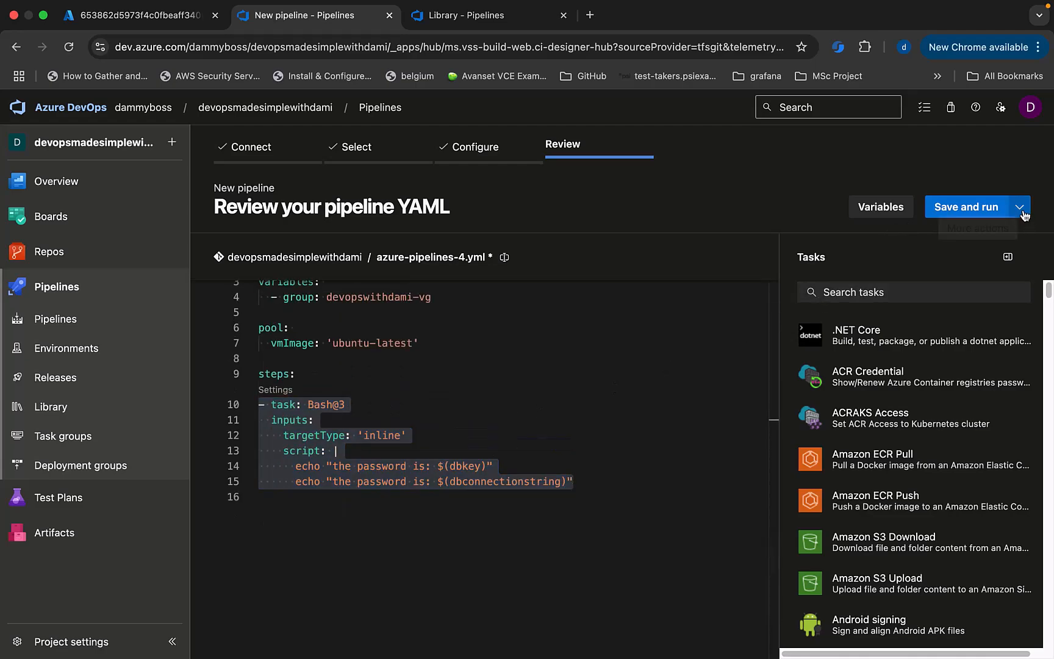
click(910, 237)
click(1003, 622)
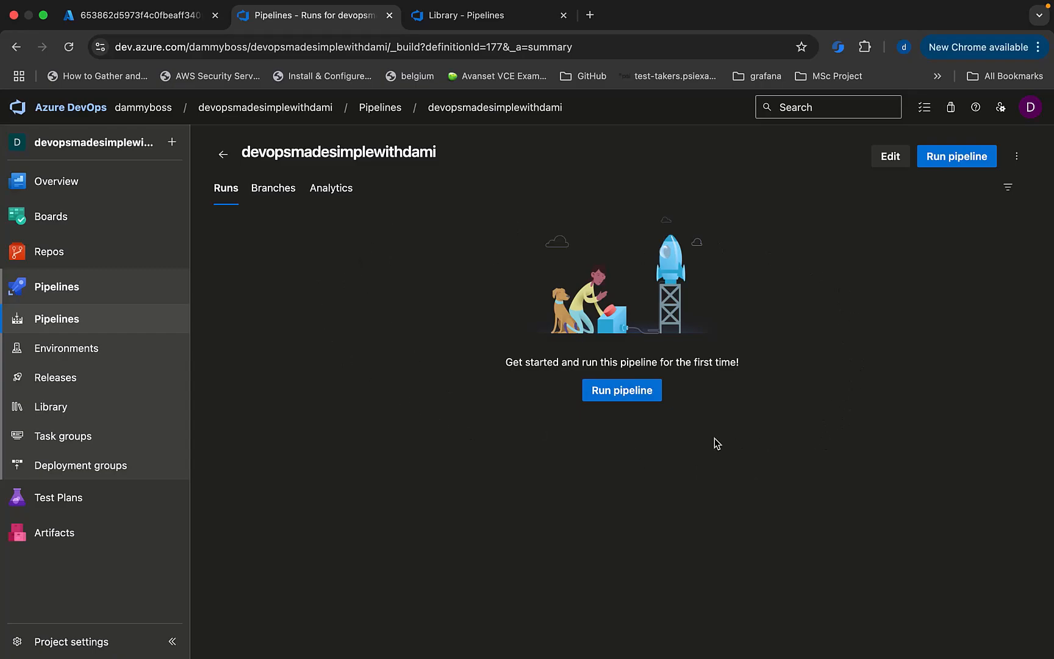
Run the pipeline on main and permit its job to use devopswithdami-vg.
click(942, 157)
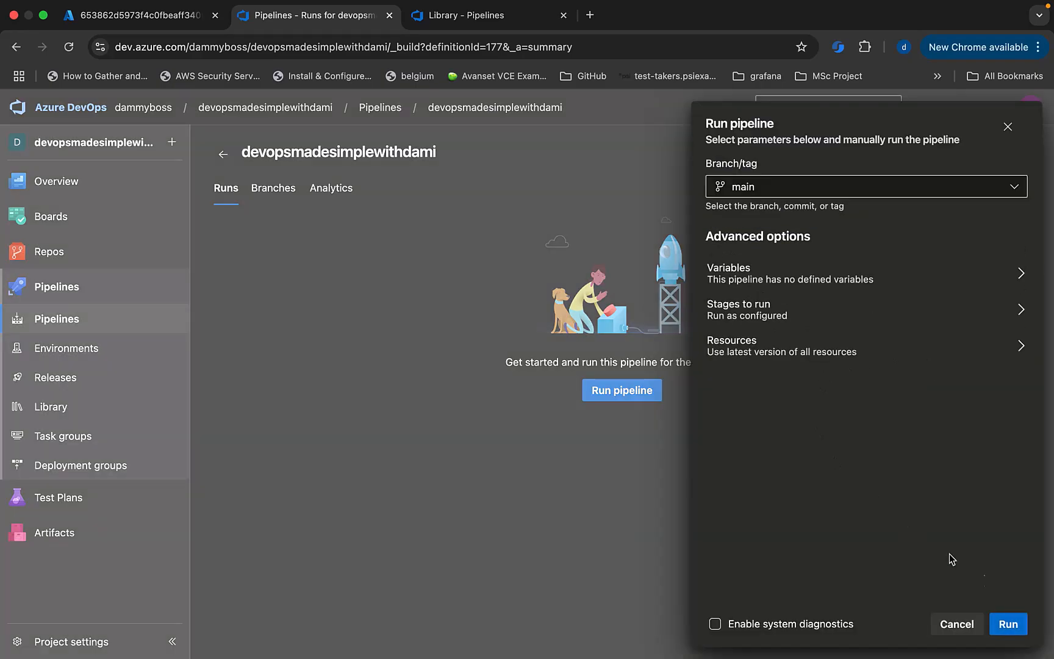
click(1008, 624)
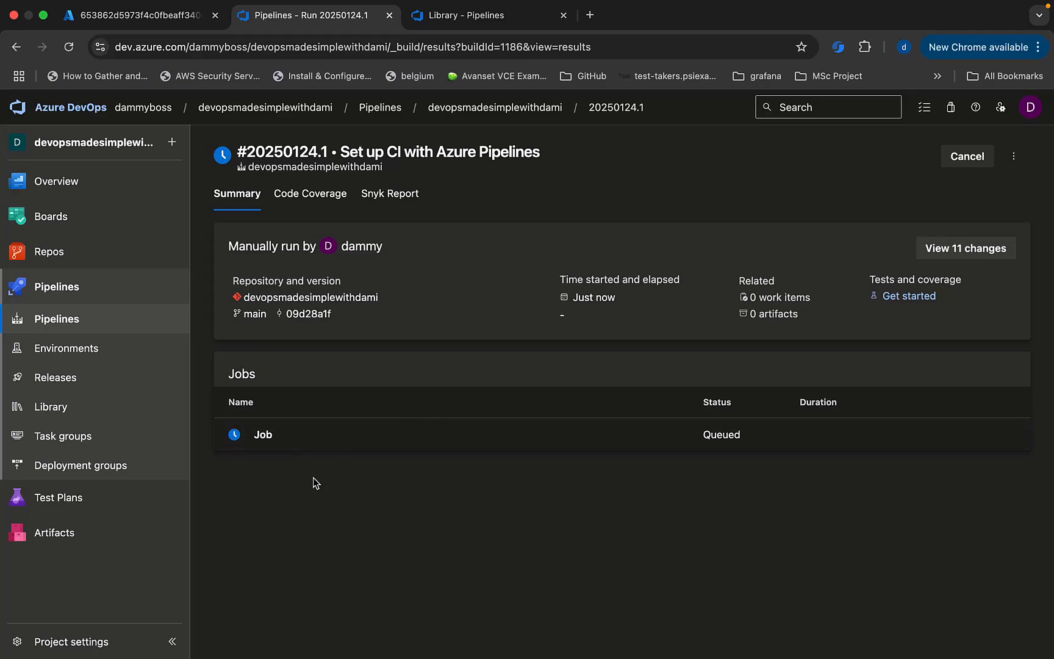
click(292, 442)
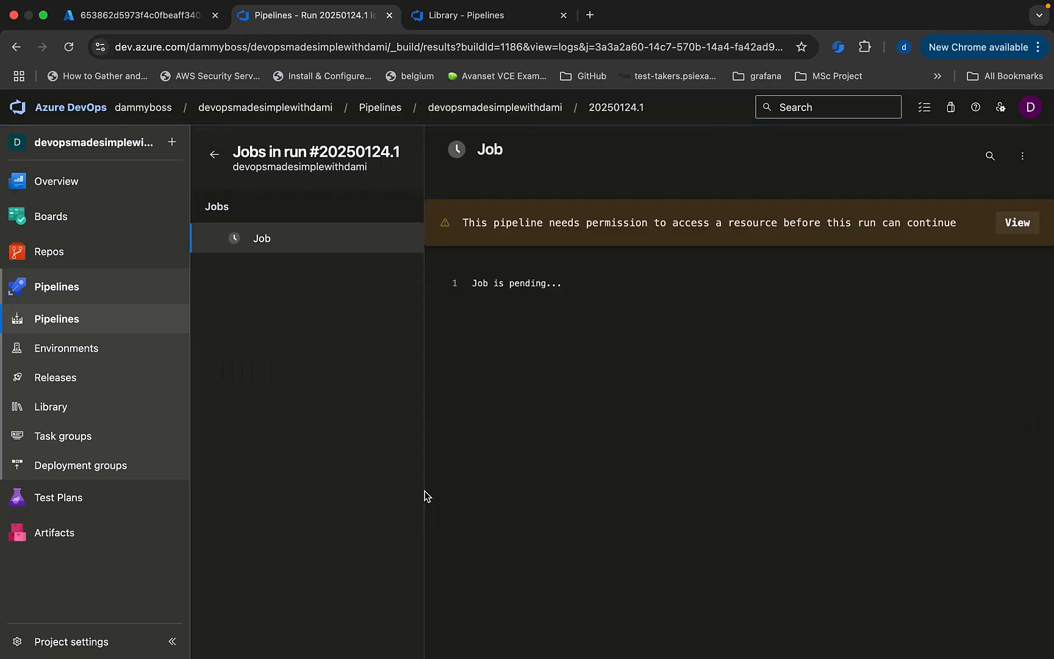
click(1015, 224)
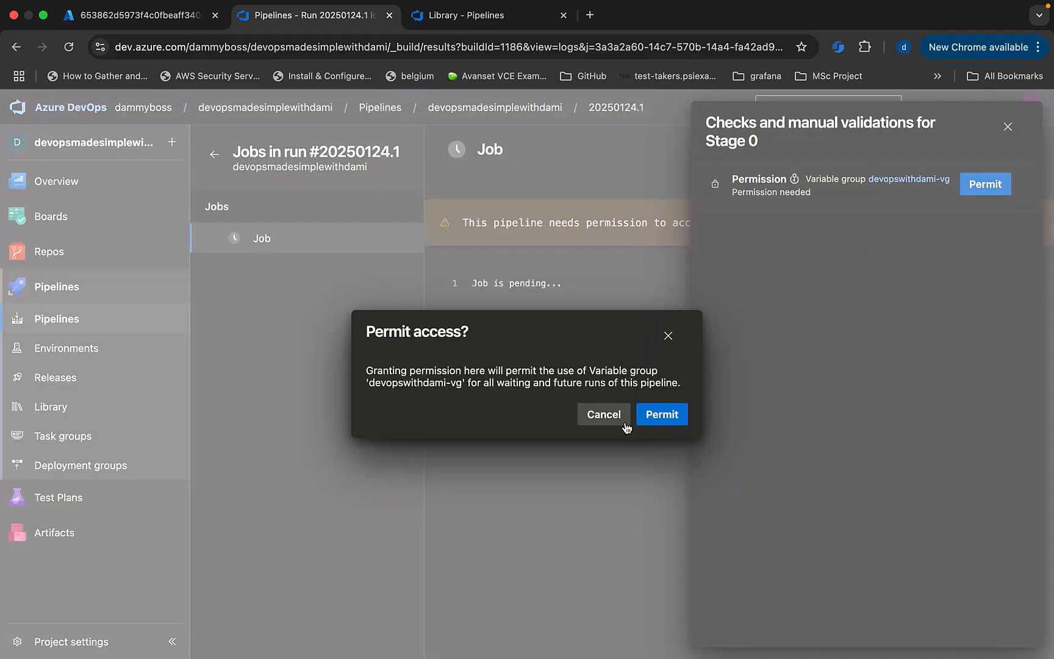
click(664, 416)
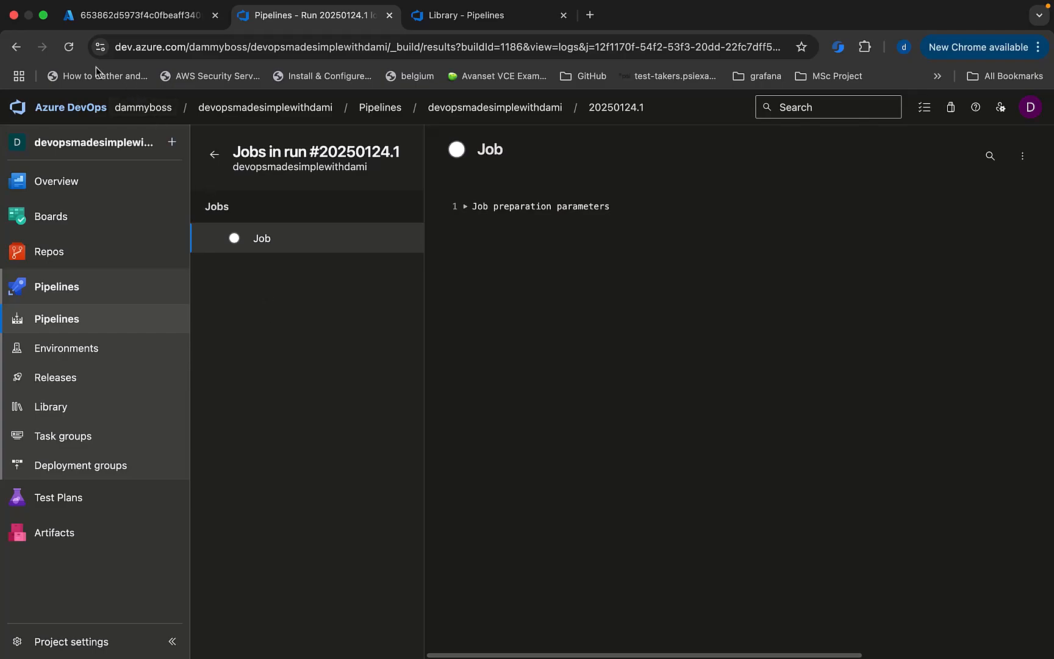
Compare run #20250124.1's Bash log, which prints dbkey unmasked, with the devopswithdami-vg entries.
click(68, 49)
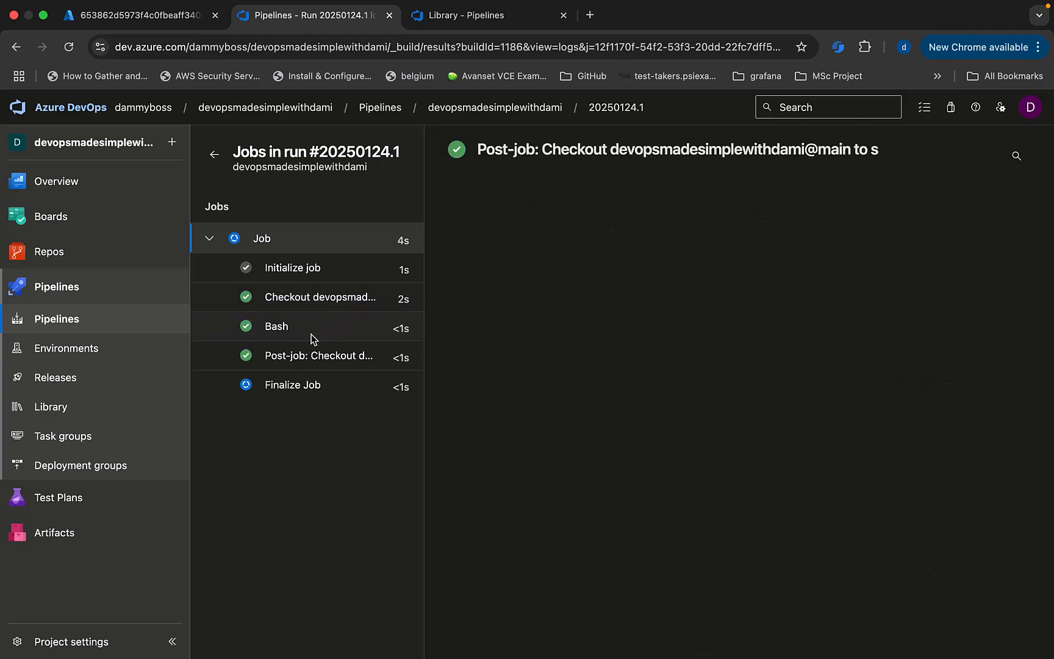
click(288, 327)
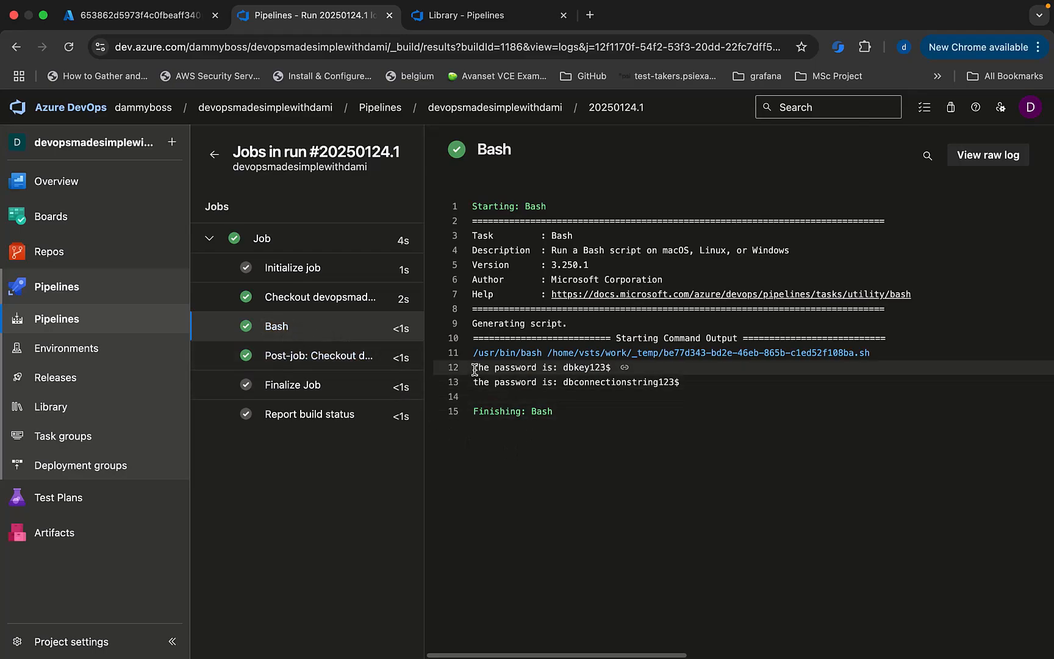
drag(476, 367, 545, 368)
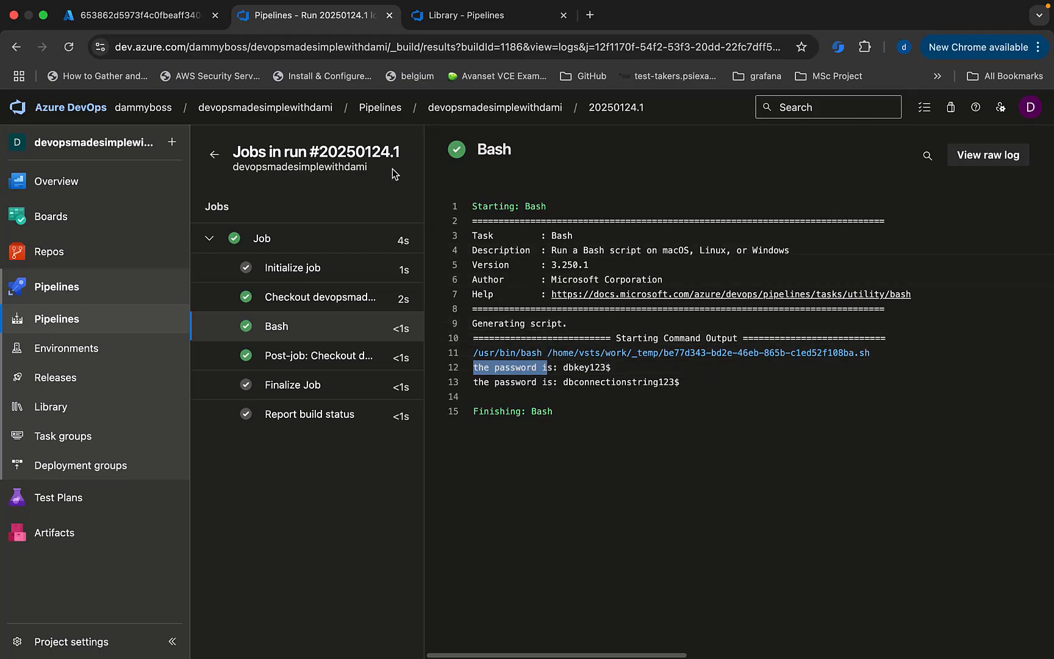
click(469, 15)
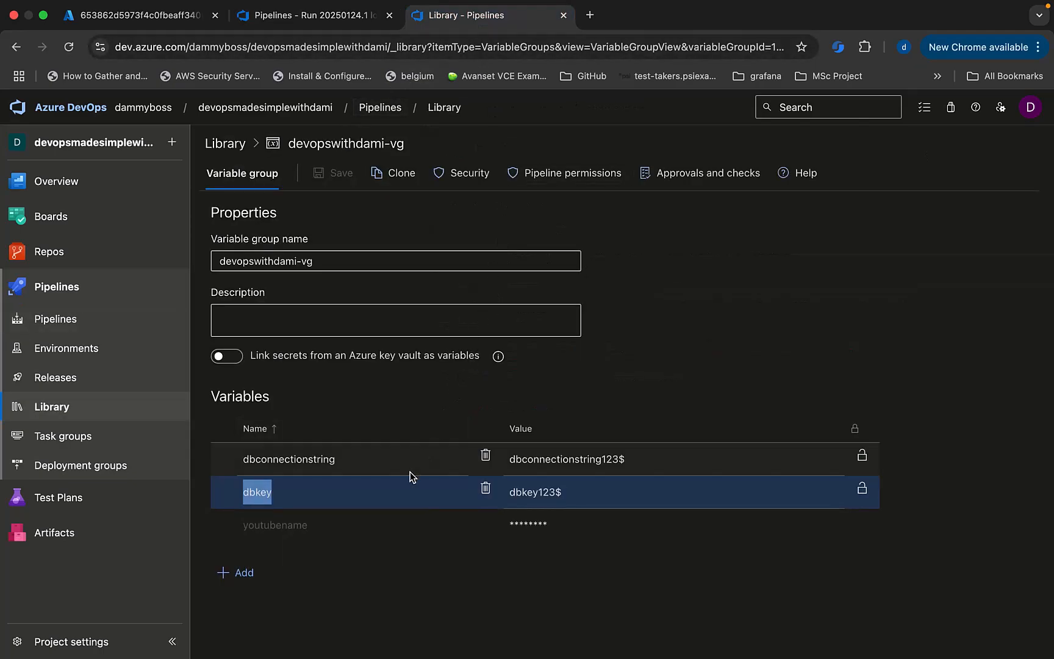
click(322, 17)
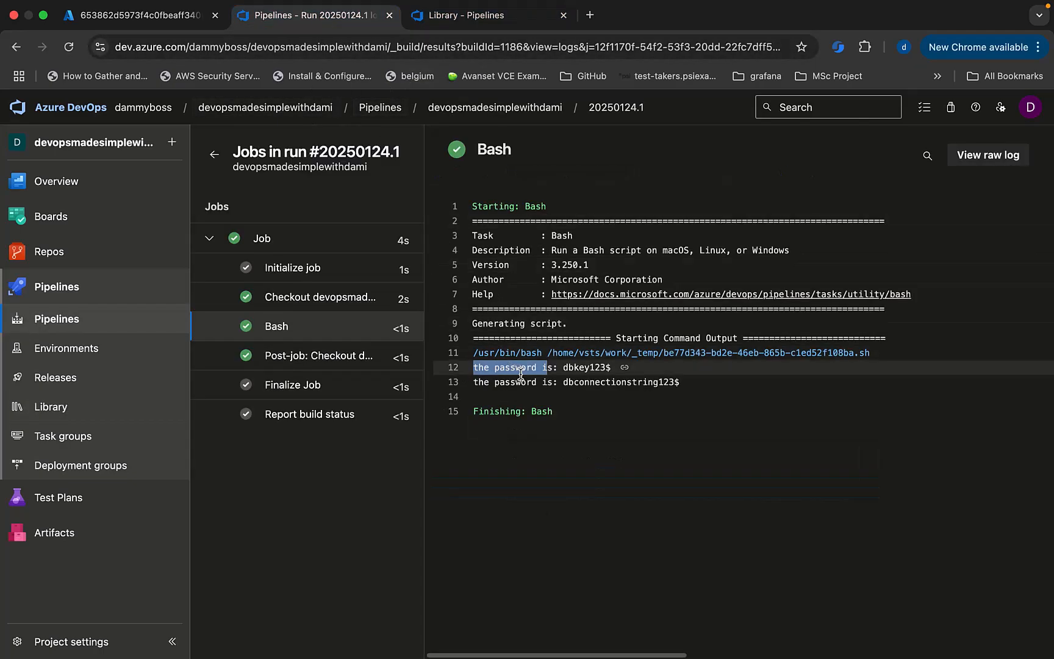
drag(612, 367, 562, 367)
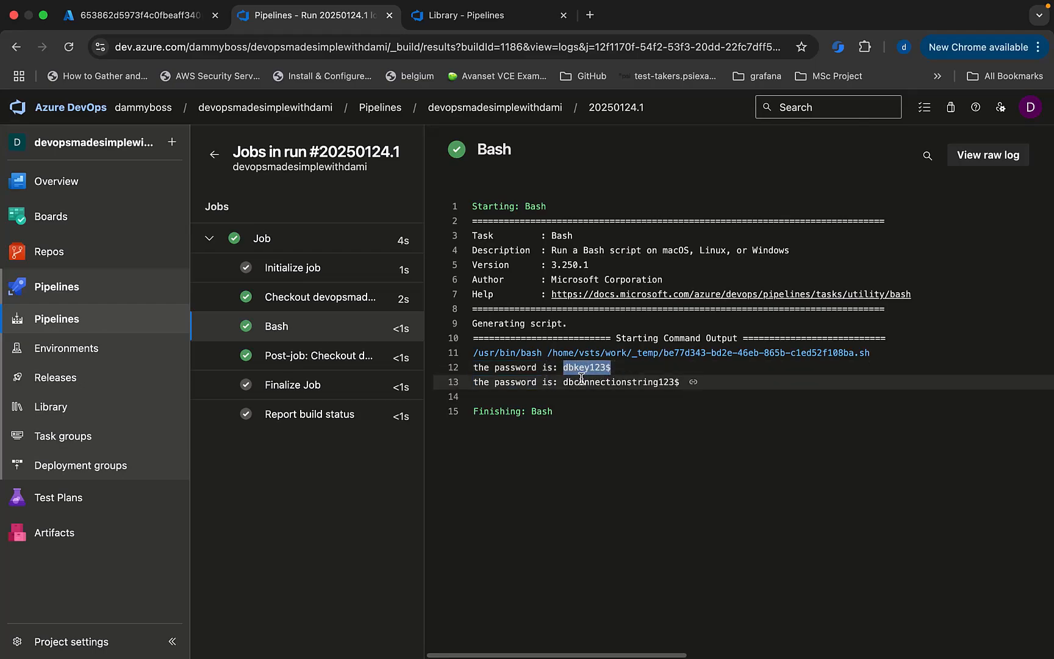
click(483, 18)
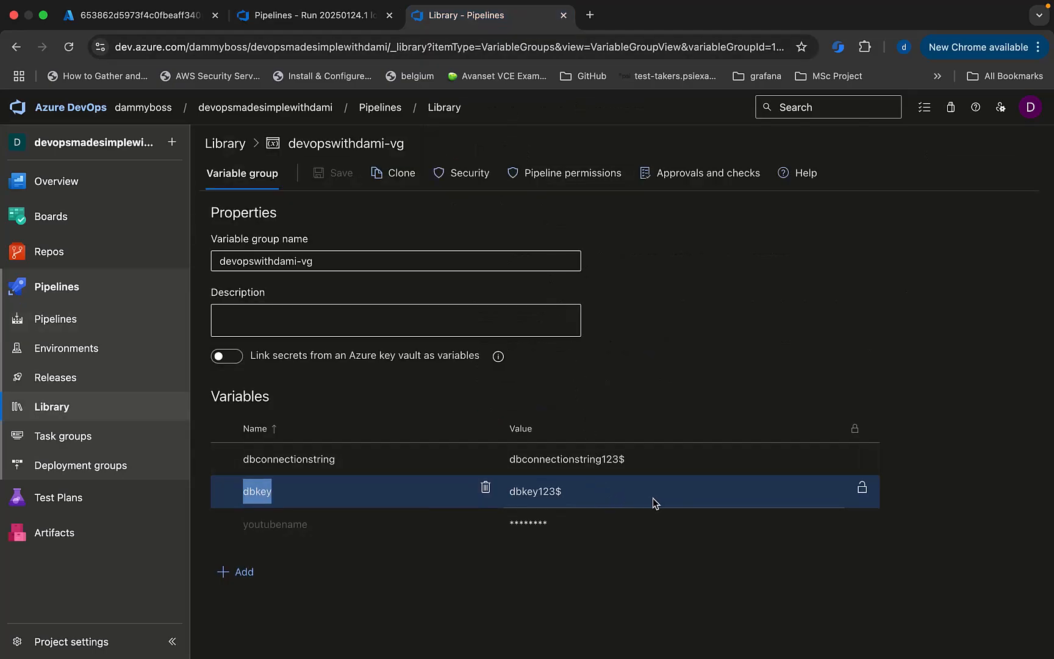
Lock dbkey as a secret, save the group, and launch pipeline run #20250124.2.
click(861, 488)
click(332, 172)
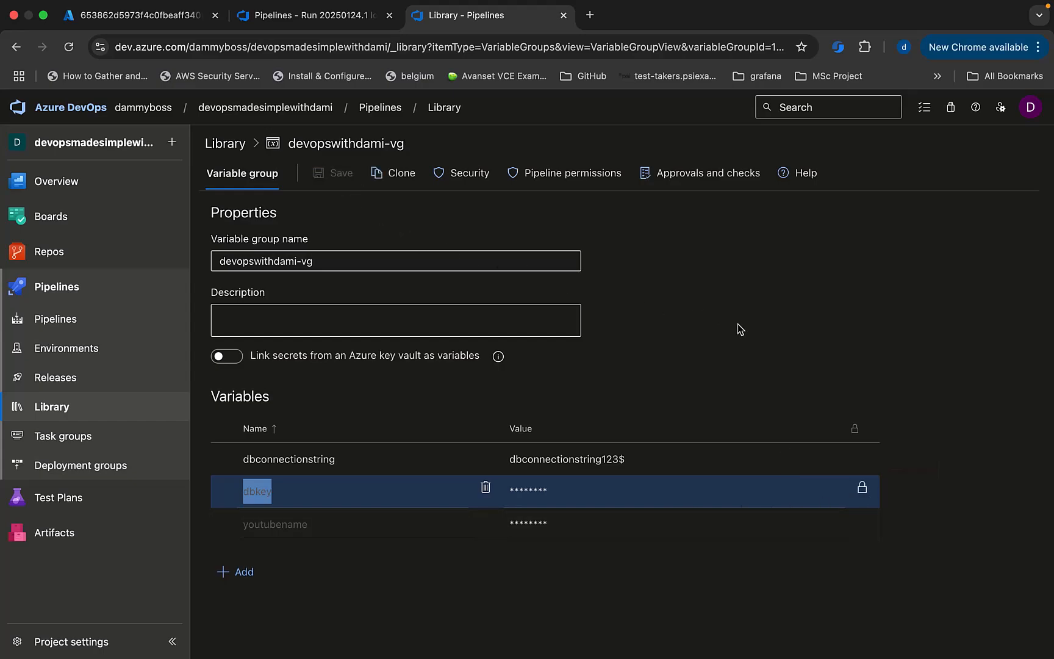
click(334, 23)
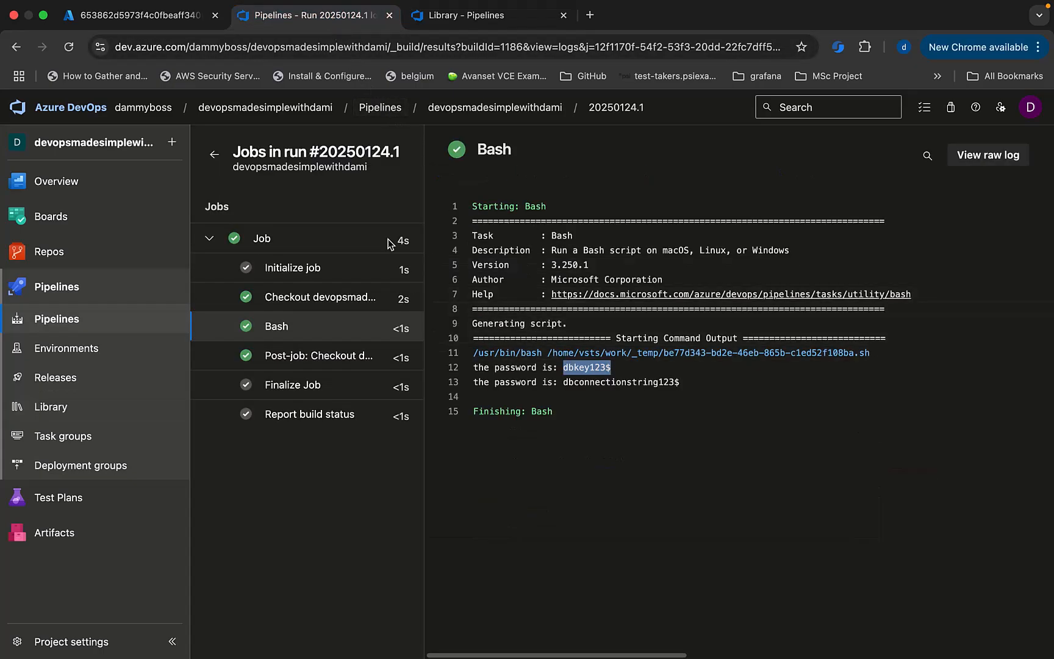
click(616, 107)
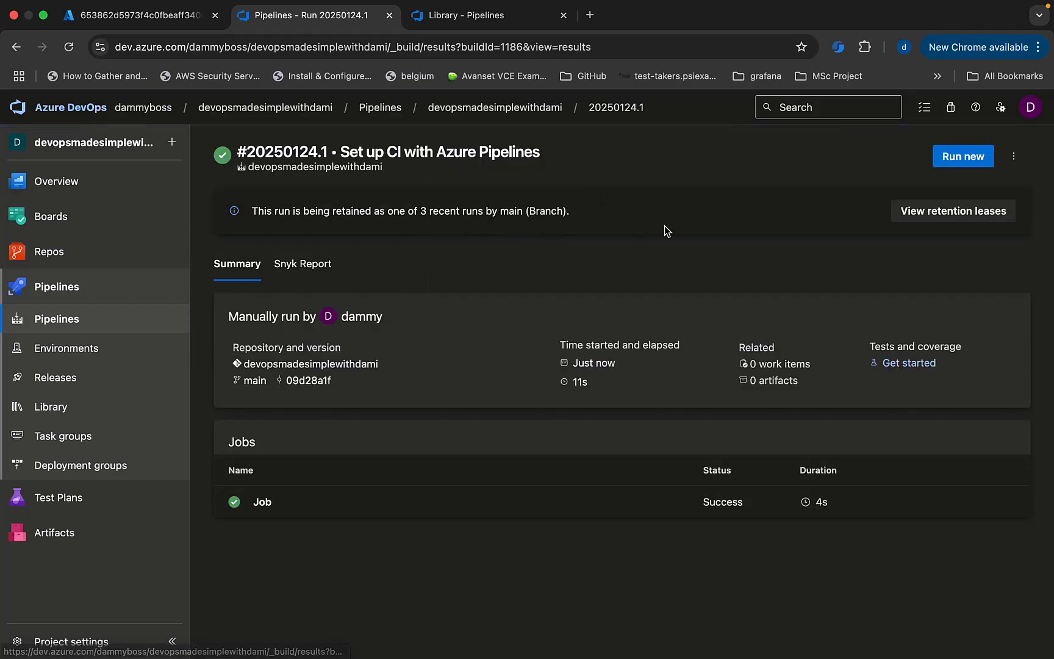
click(970, 160)
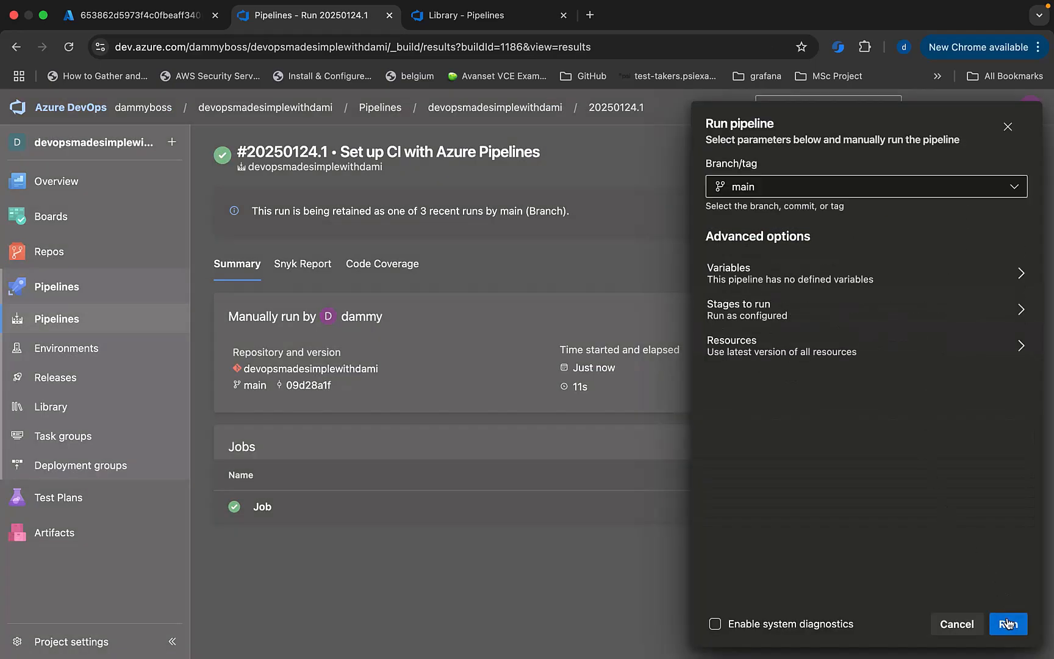
click(1007, 616)
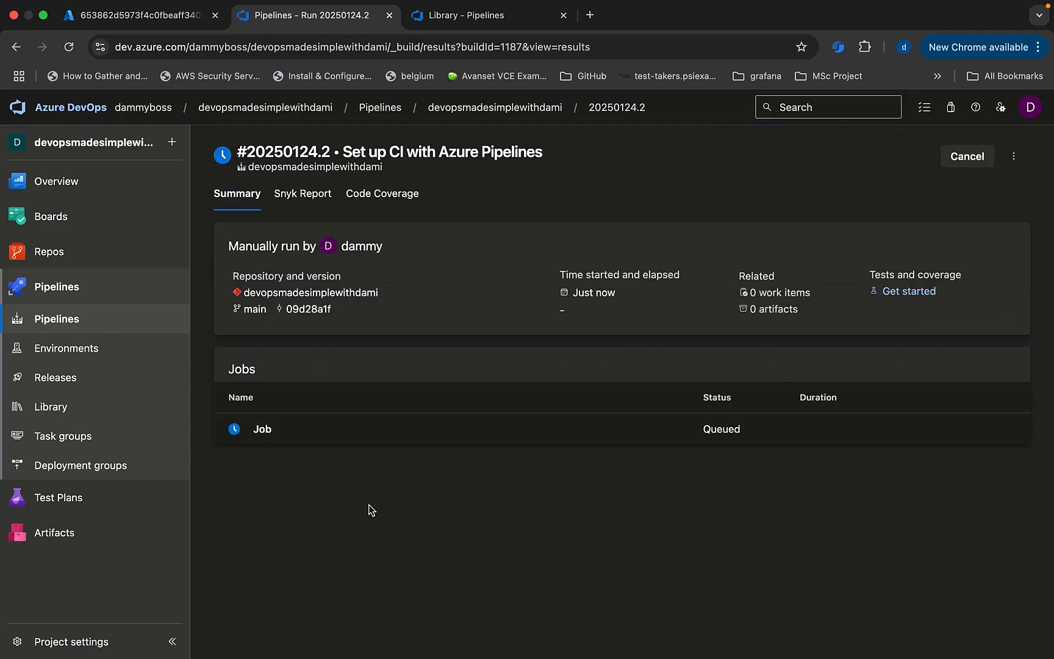
click(273, 437)
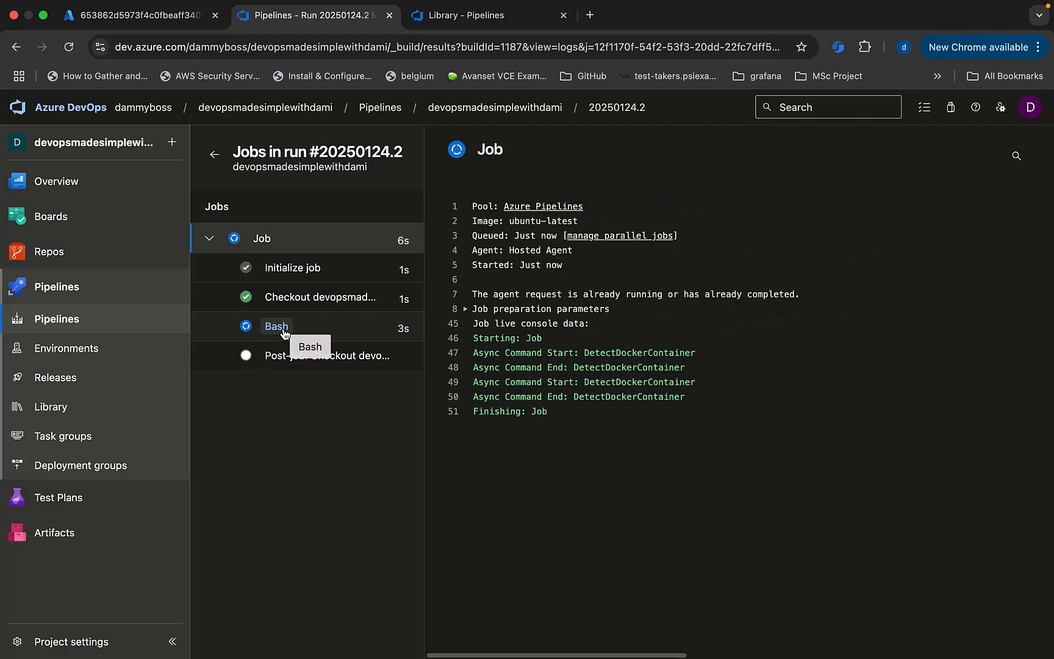
Check run #20250124.2's Bash log lines 12-13: dbkey shows *** while dbconnectionstring stays plain.
click(283, 331)
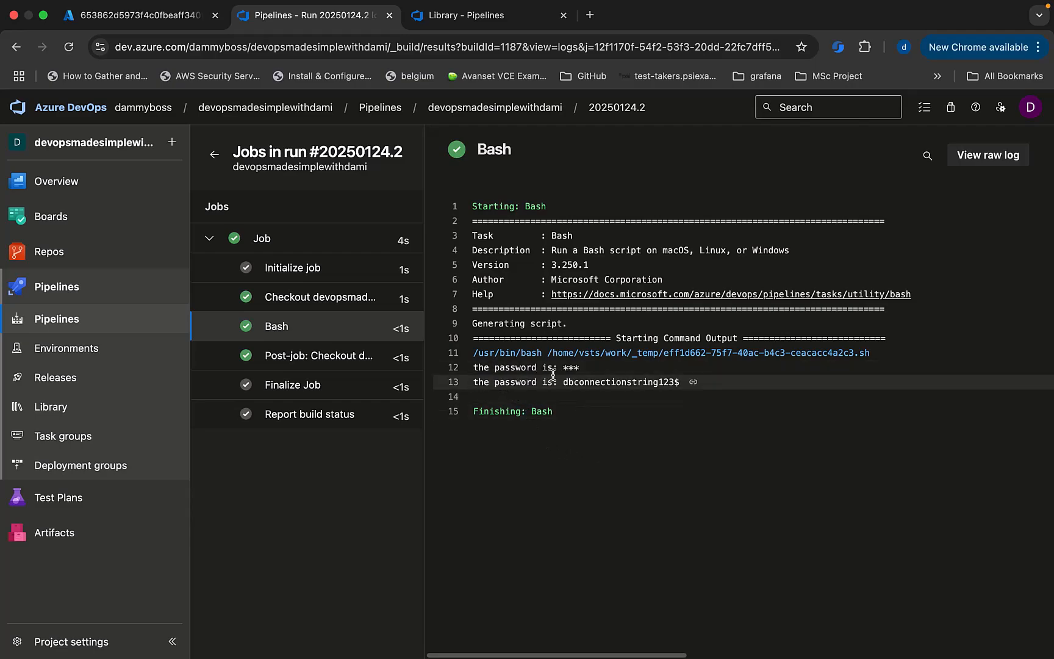
drag(580, 369, 566, 369)
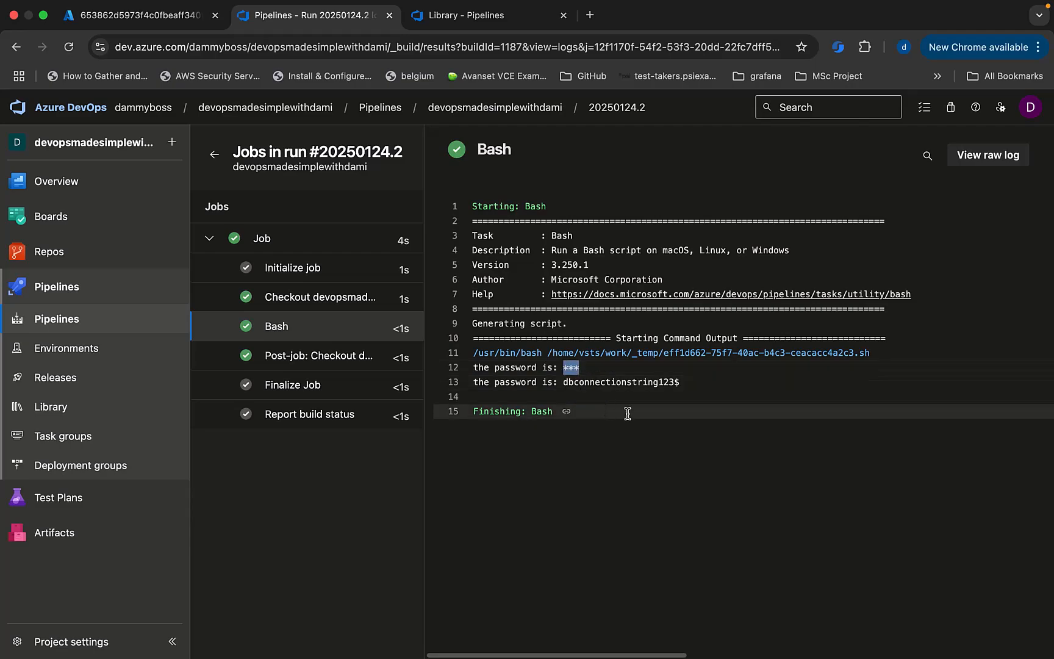
drag(683, 381, 561, 388)
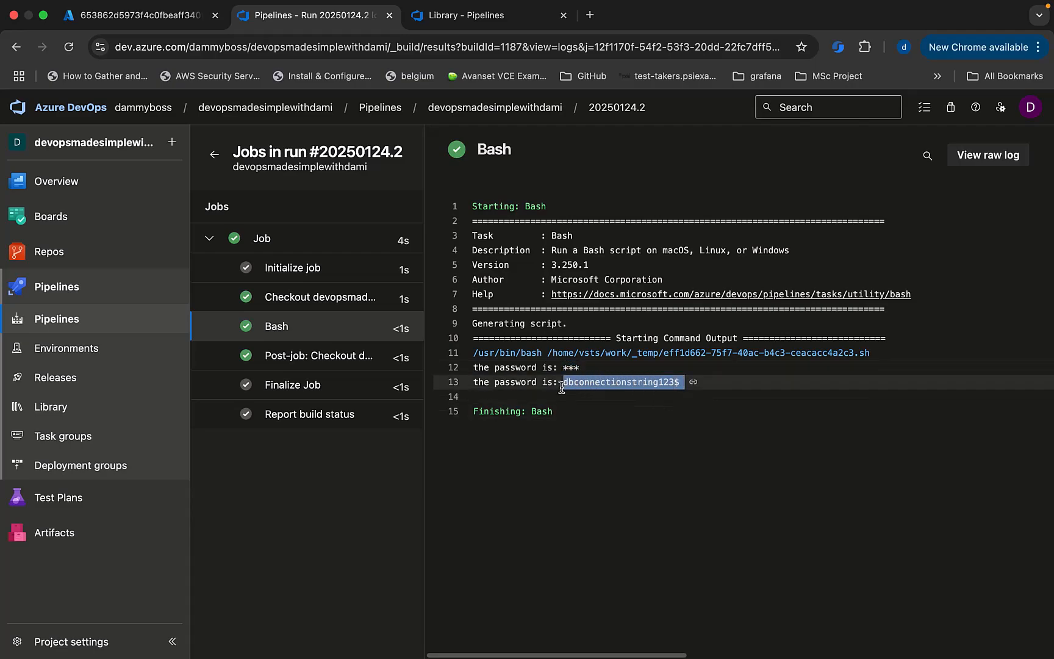
click(476, 21)
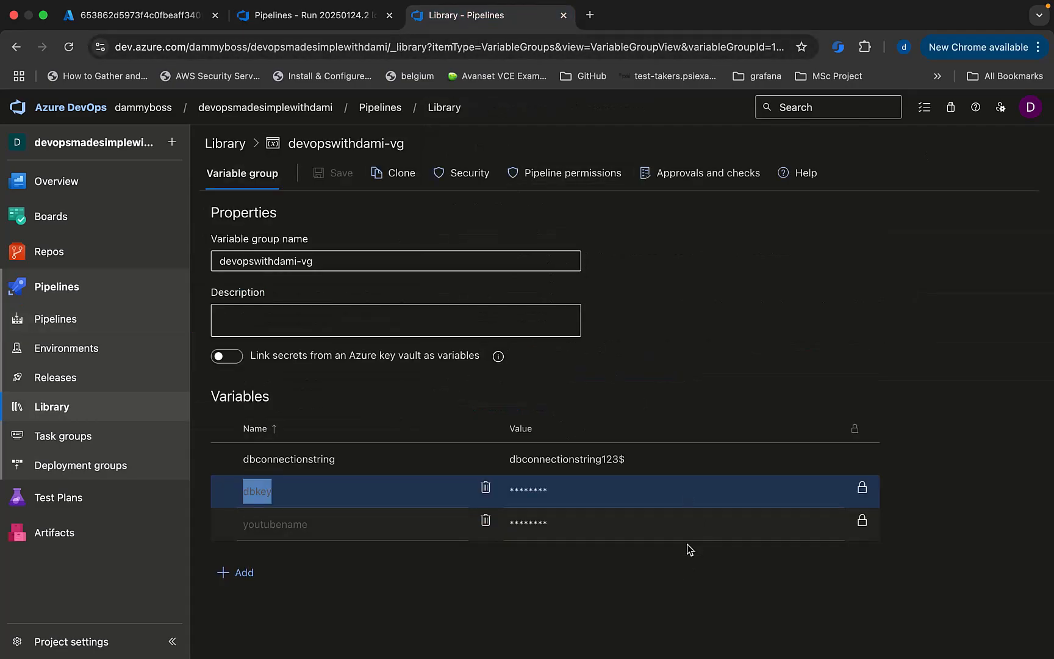
Lock dbconnectionstring as secret, save devopswithdami-vg, and return to run #20250124.2's summary.
click(629, 588)
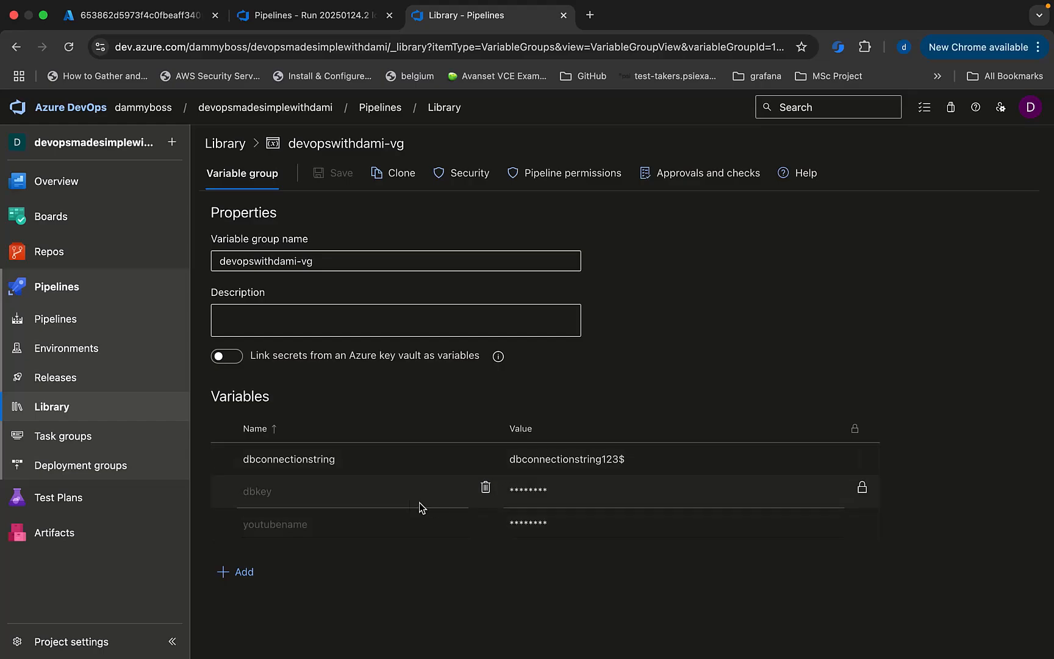
click(862, 456)
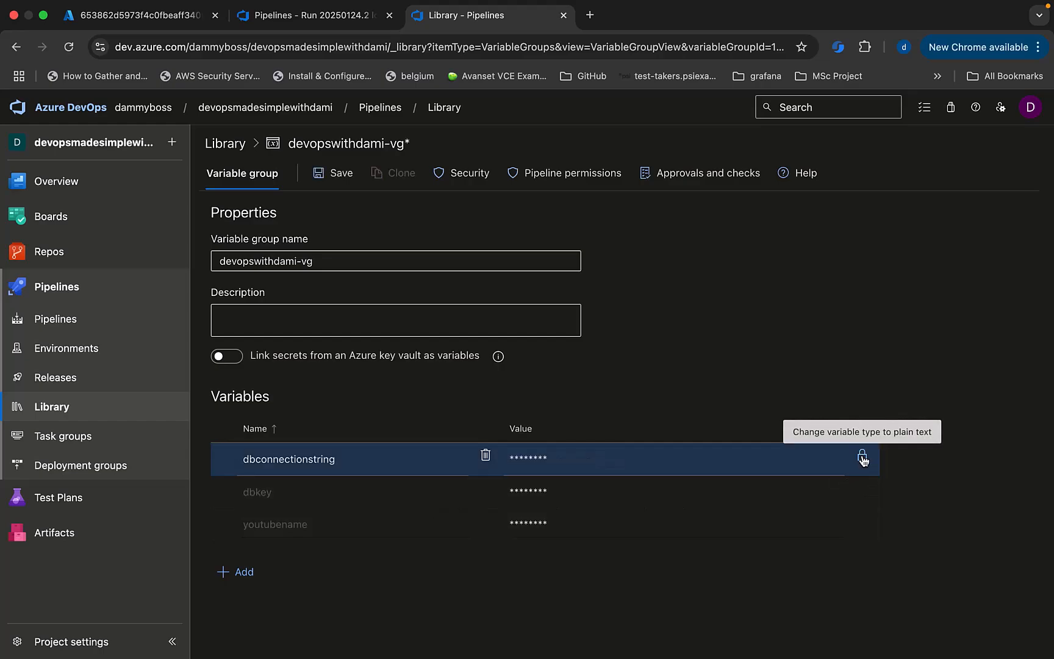
click(339, 173)
click(314, 15)
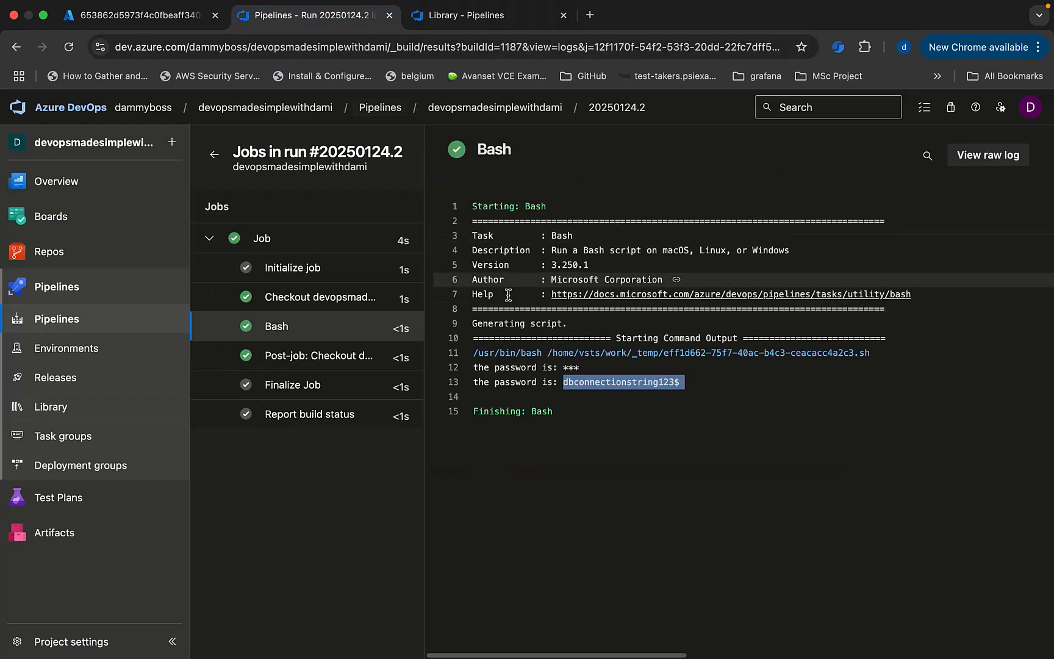
click(616, 106)
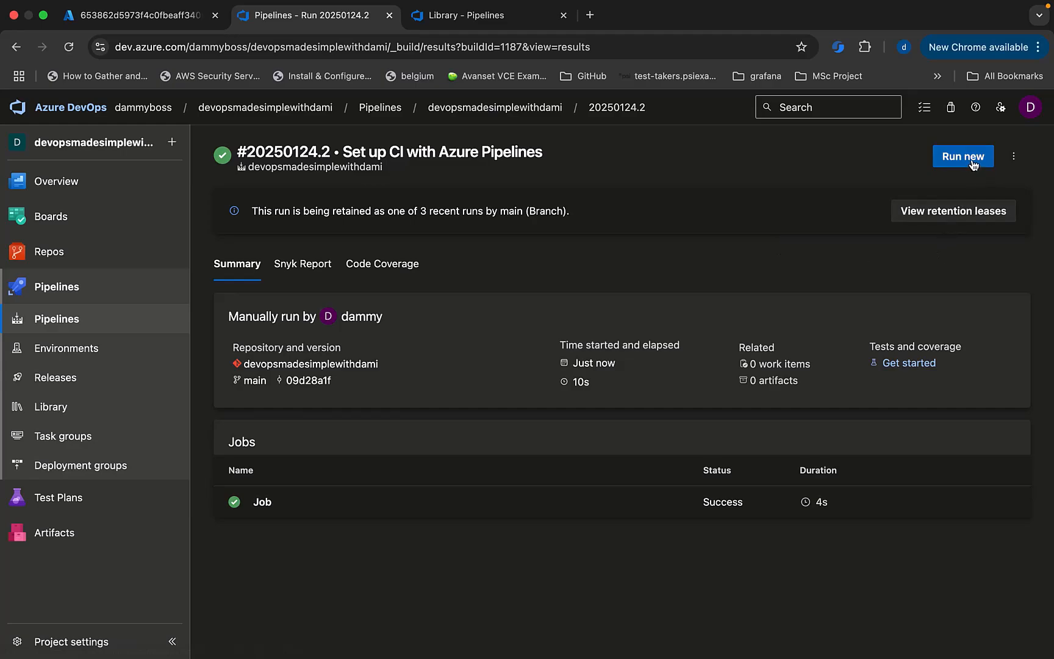
Launch run #20250124.3 and confirm its Bash log masks both echoed values as ***.
click(972, 159)
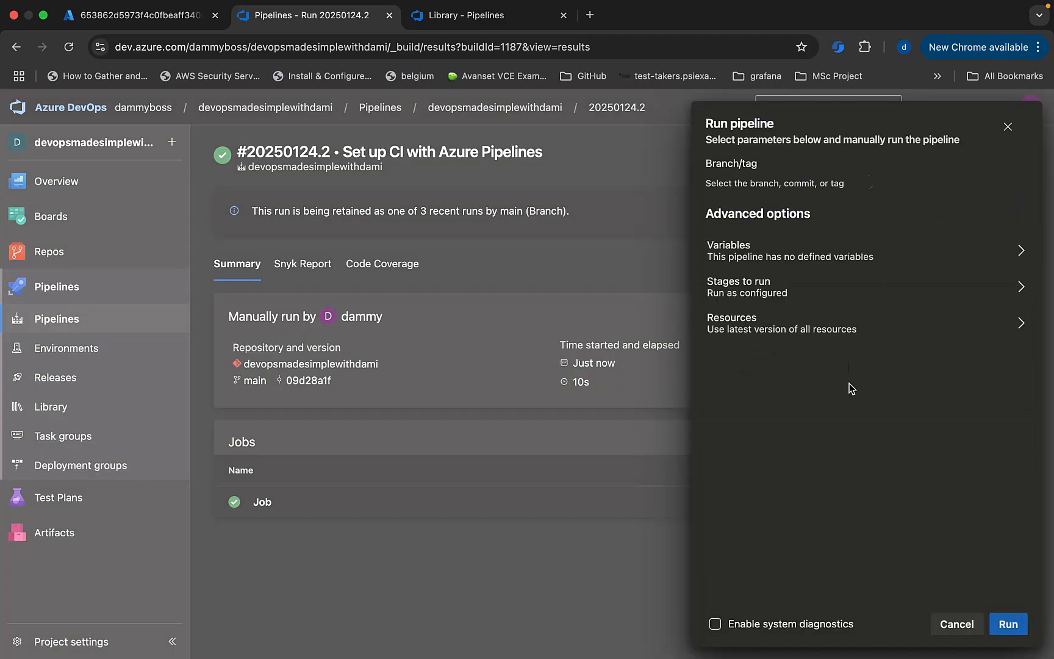
click(1008, 624)
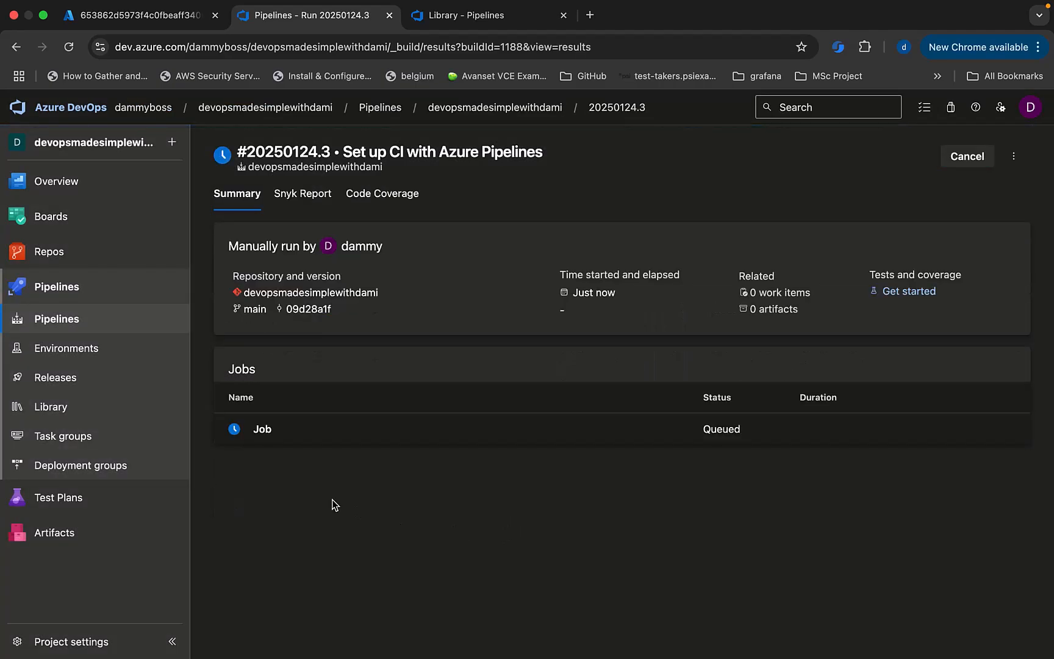
click(269, 430)
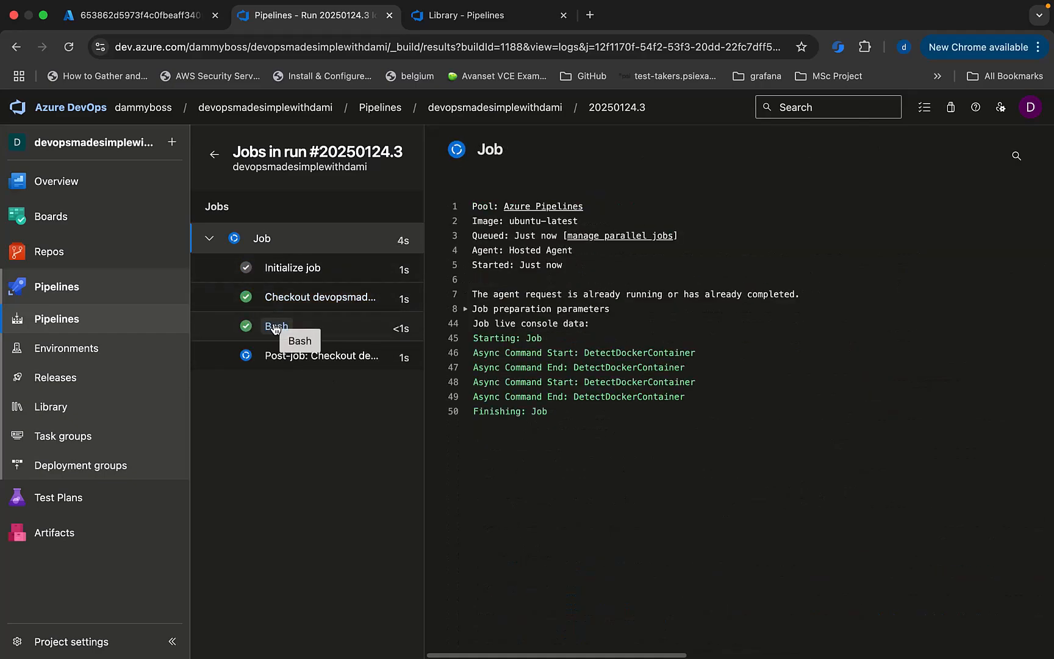
click(275, 327)
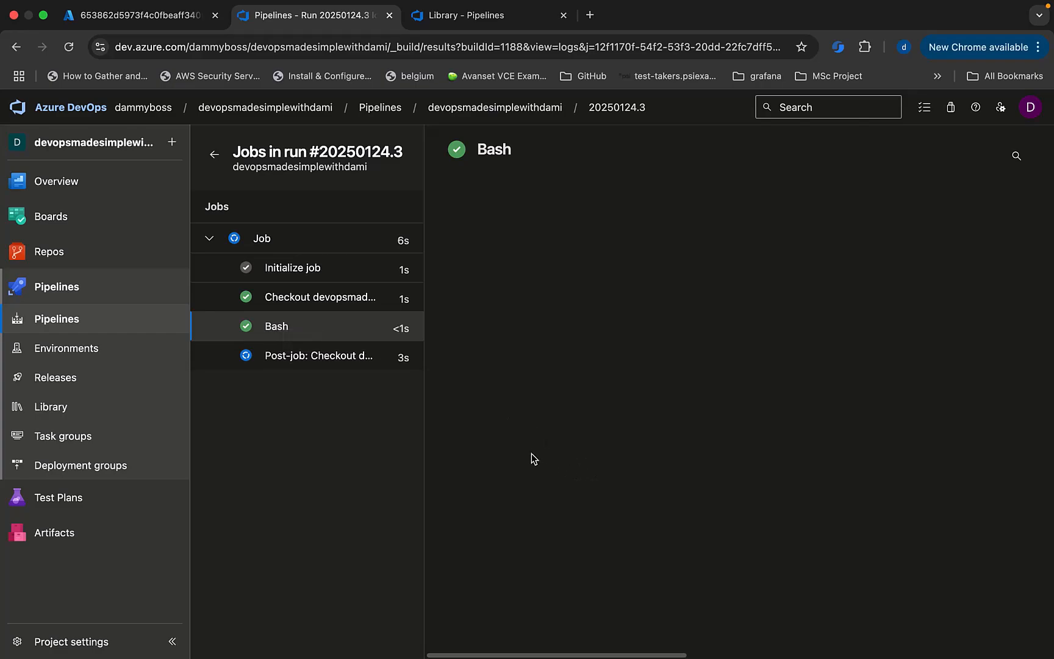
click(290, 360)
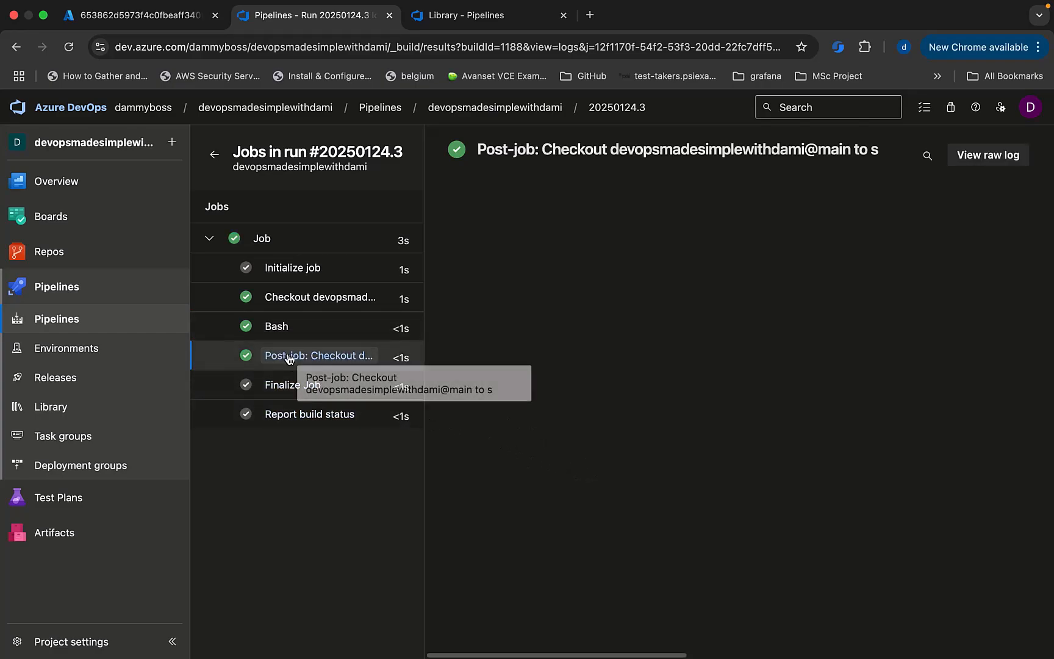
click(279, 330)
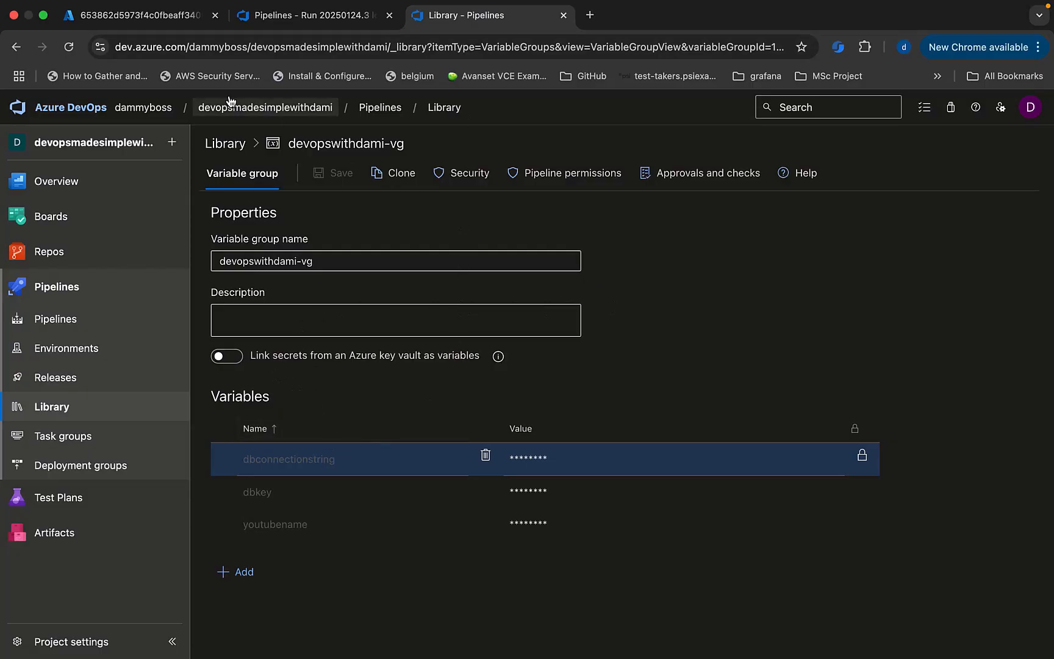
Review the devopswithdami-key vault's dbpass and password secrets, then go back to devopswithdami-vg.
click(146, 20)
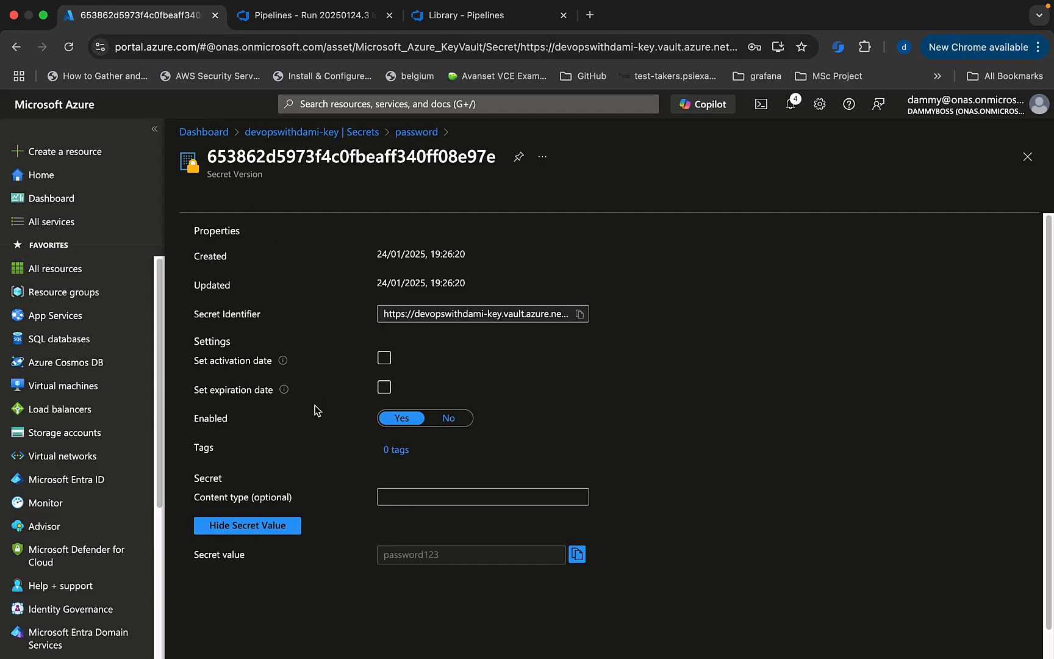
click(280, 132)
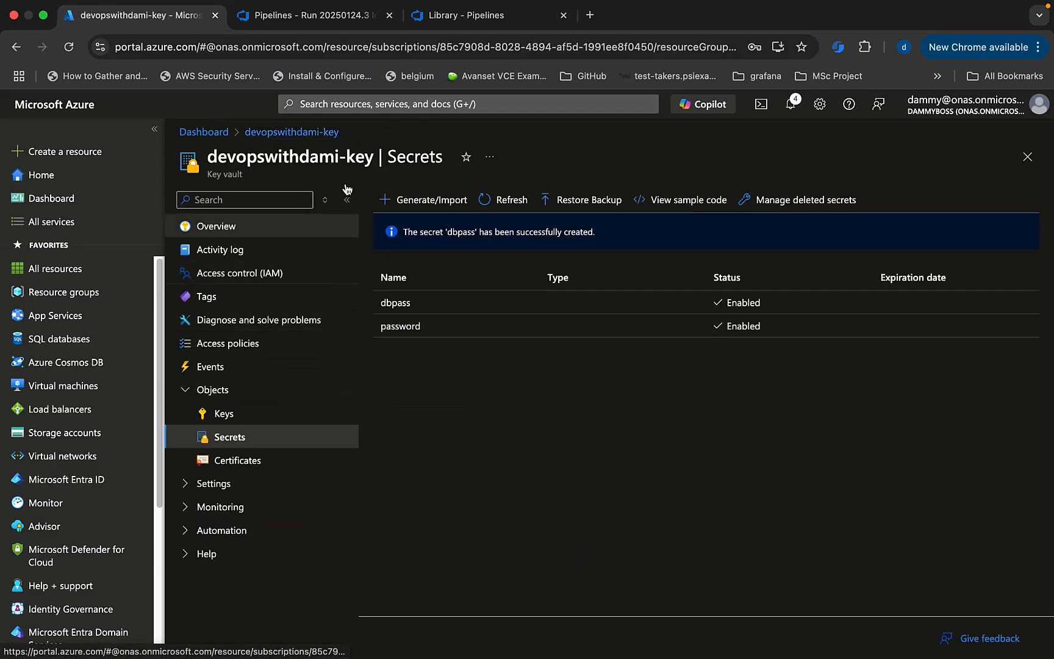
click(440, 20)
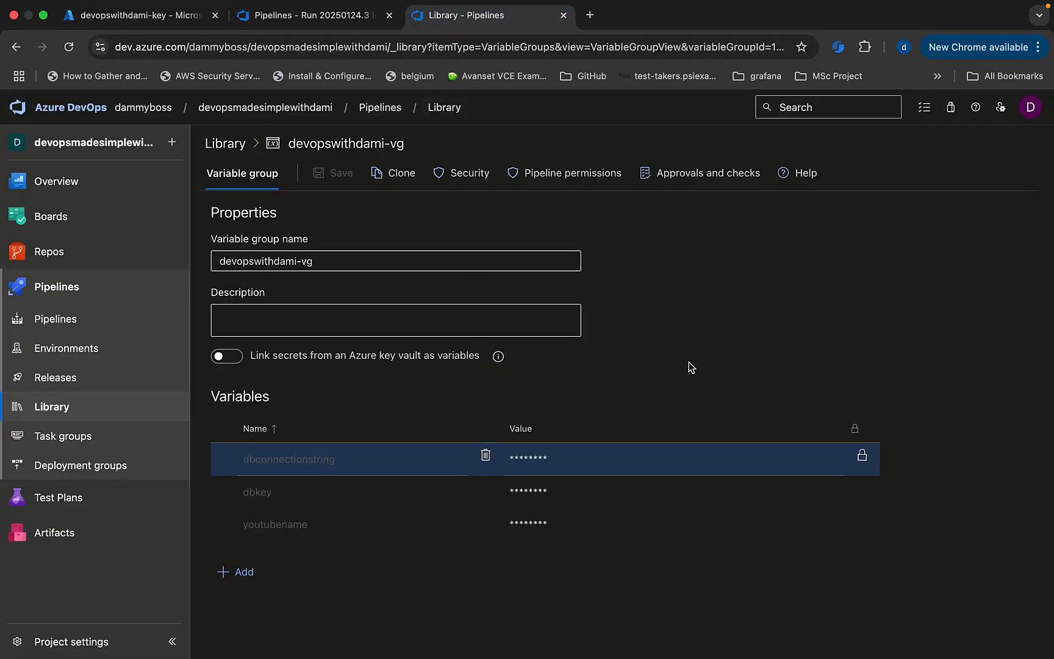
click(302, 19)
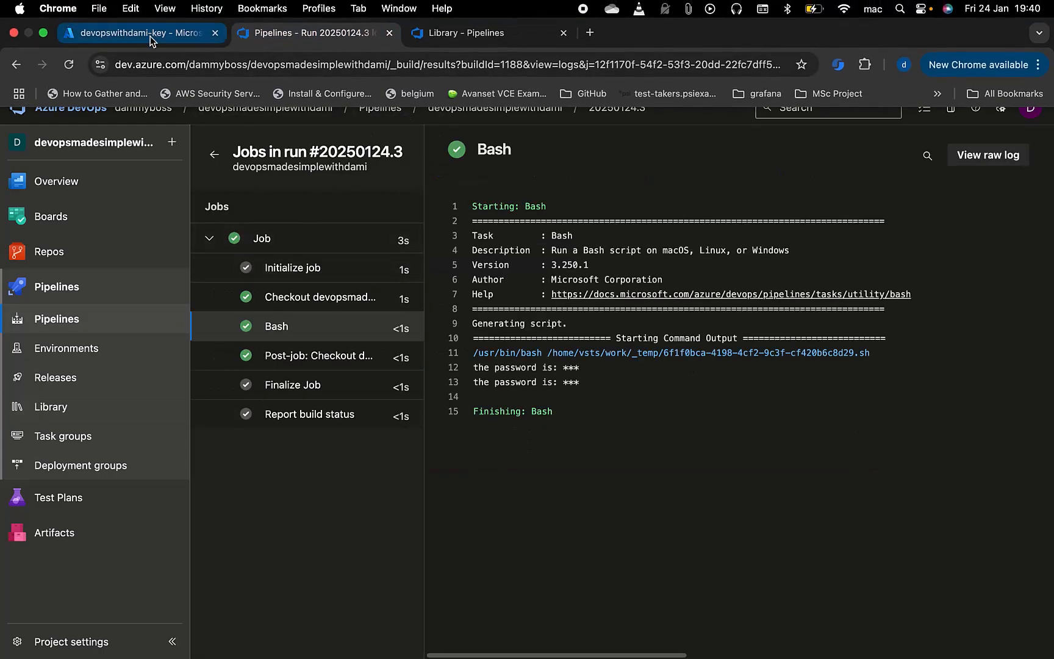
click(150, 36)
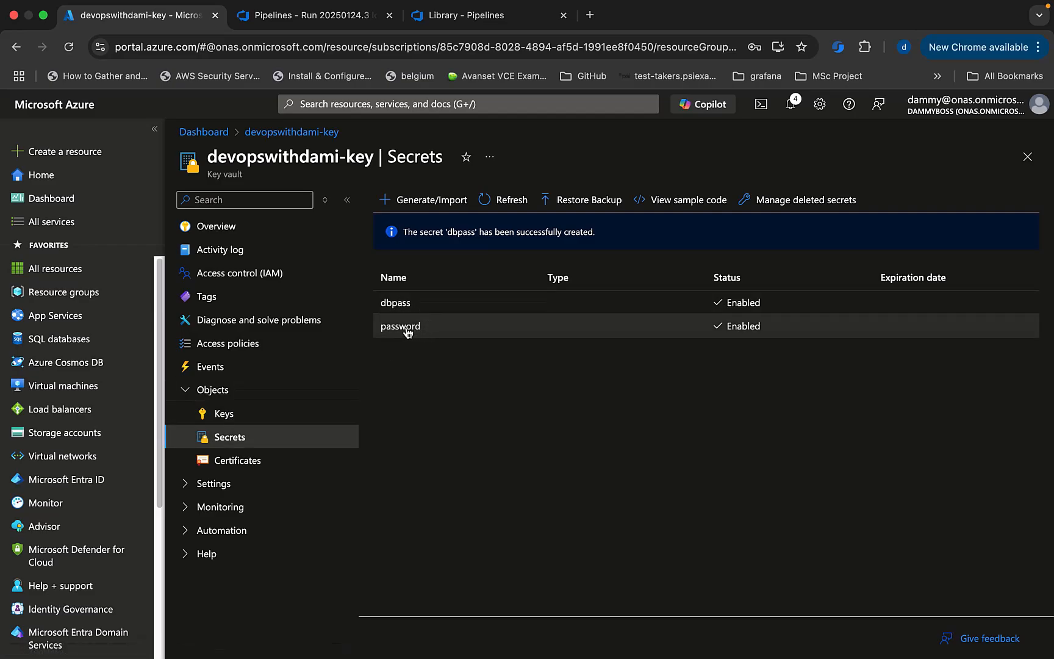
click(459, 19)
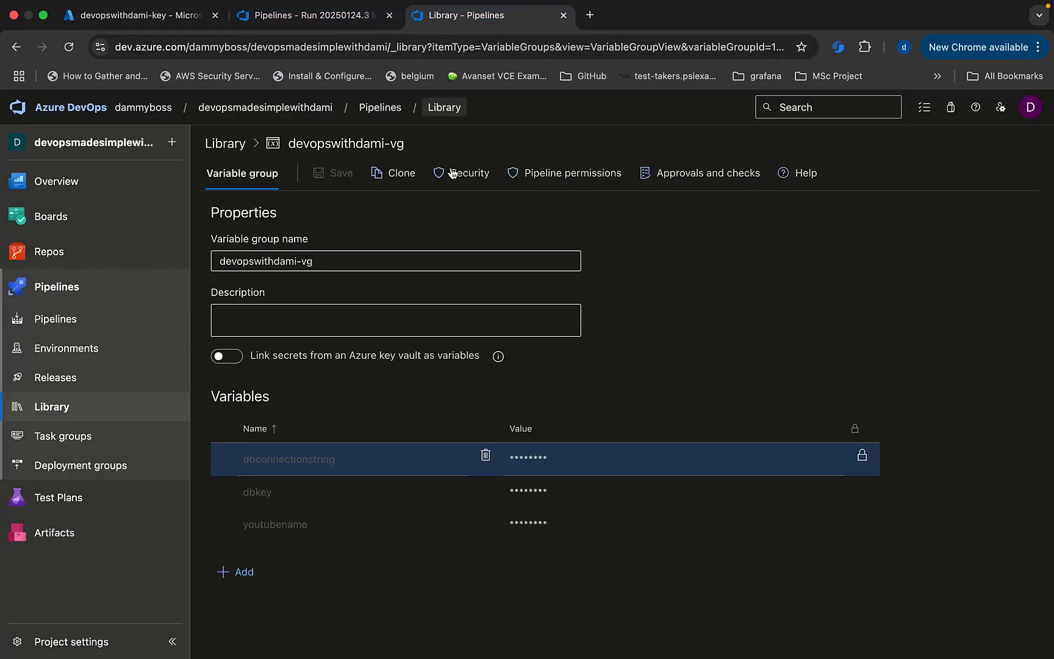
Turn on Key Vault secret linking for devopswithdami-vg using subscription devopswithdami-sc.
click(239, 360)
click(549, 433)
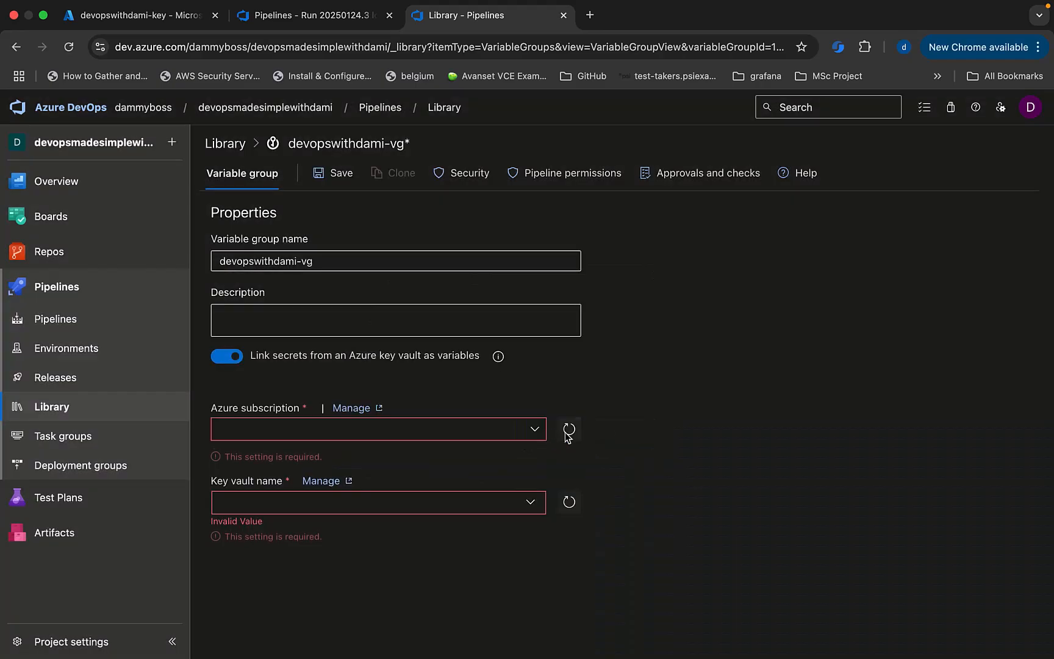
click(534, 432)
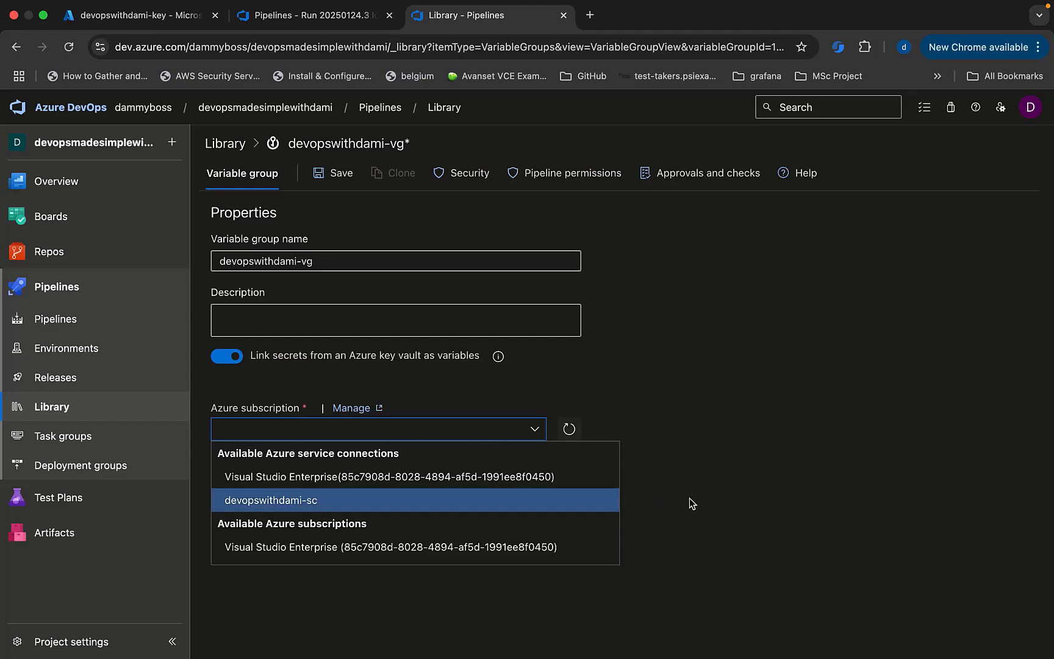
click(305, 504)
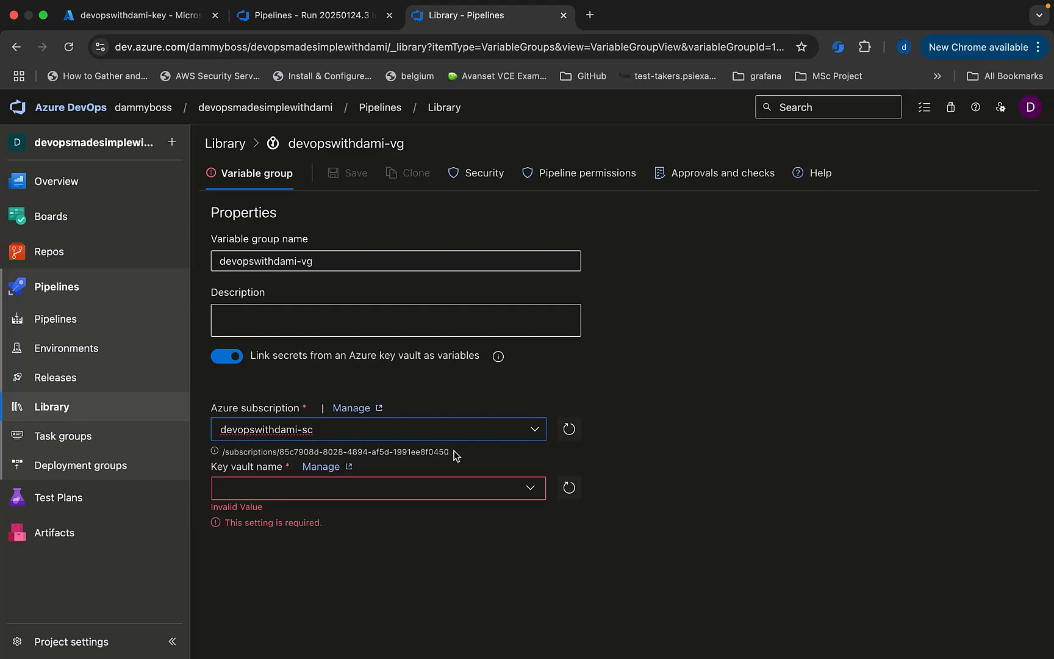
Select and authorize the devopswithdami-key vault, then bring up its secrets to add.
click(530, 488)
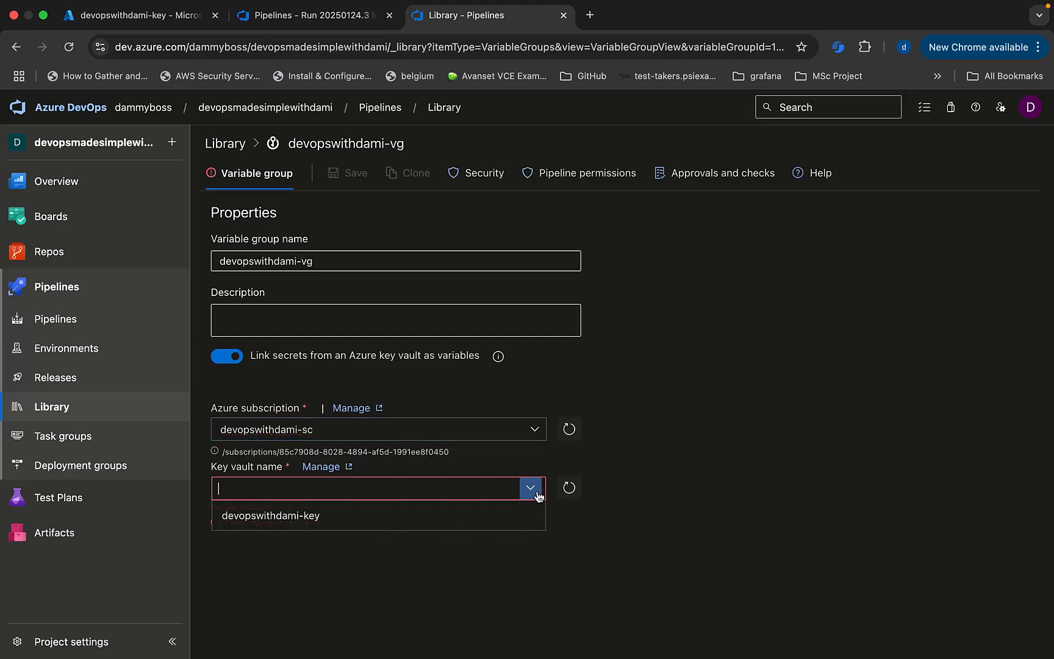
click(302, 518)
click(572, 536)
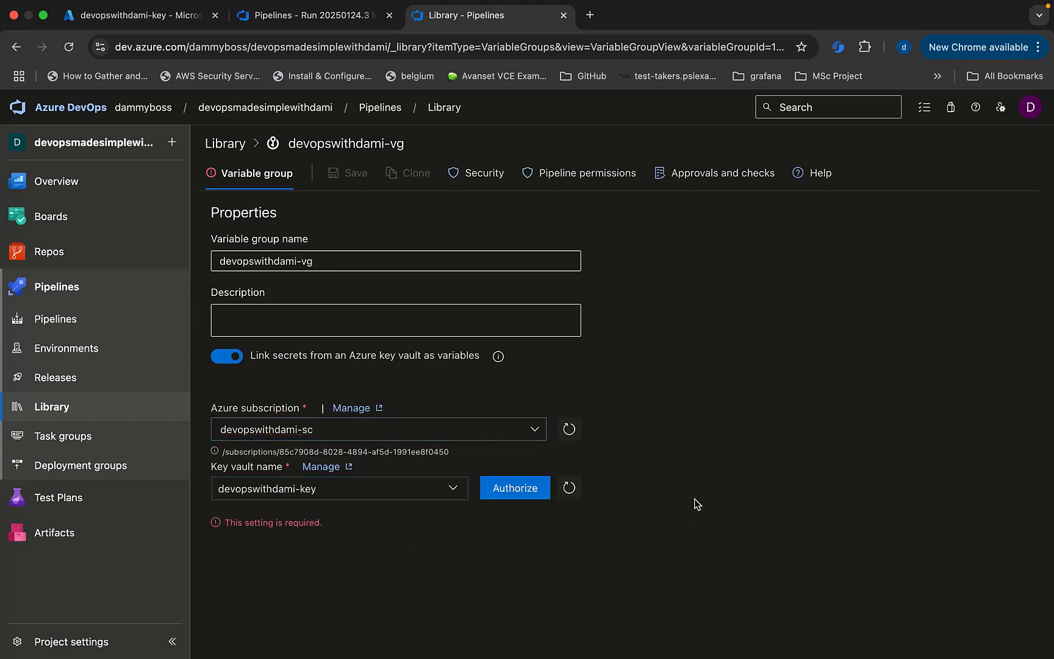
right_click(511, 485)
click(505, 489)
click(502, 492)
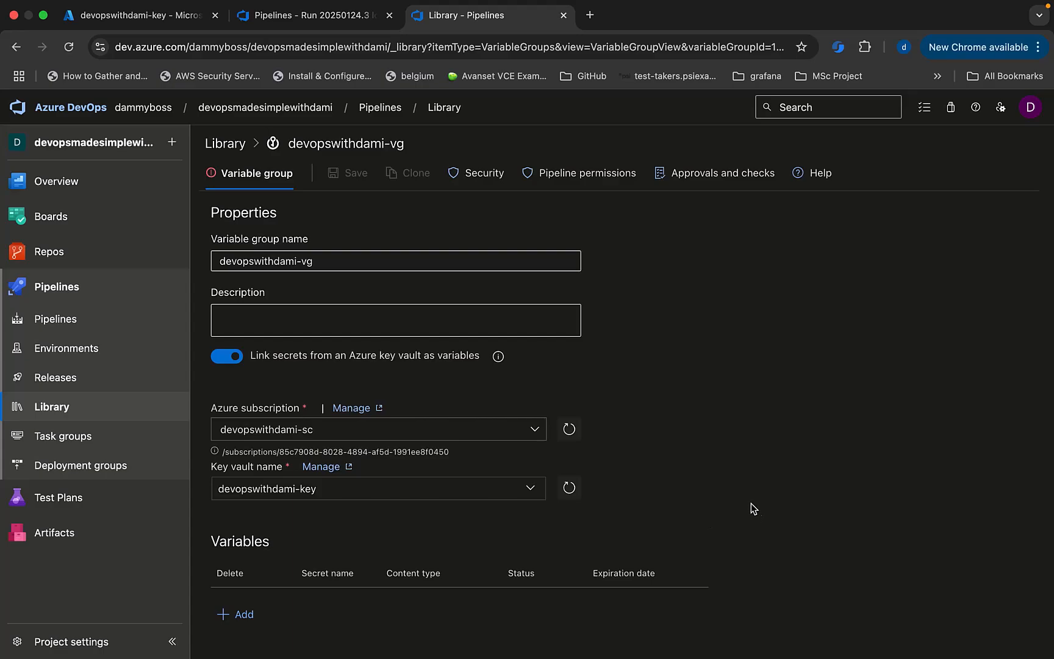
click(225, 615)
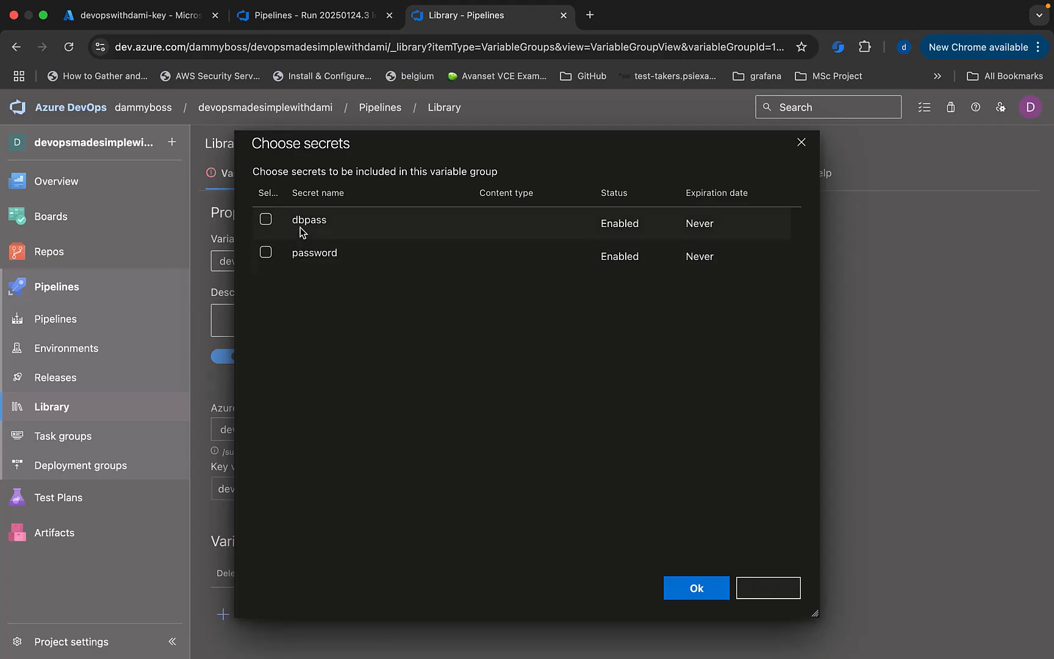
Add the dbpass and password Key Vault secrets to devopswithdami-vg and save the group.
click(267, 221)
click(267, 255)
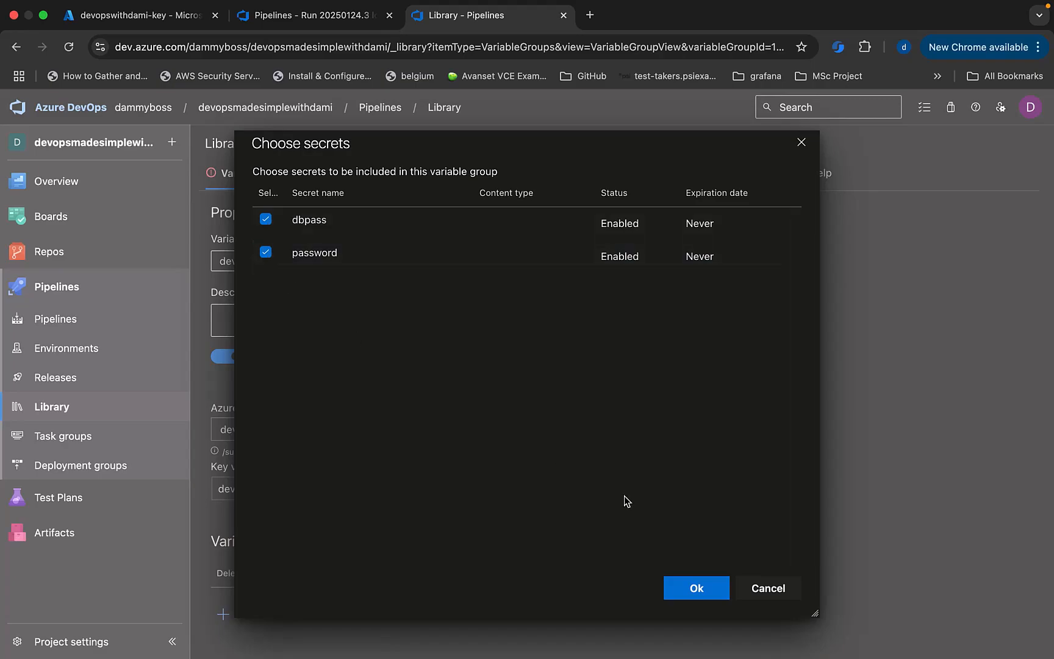
click(681, 589)
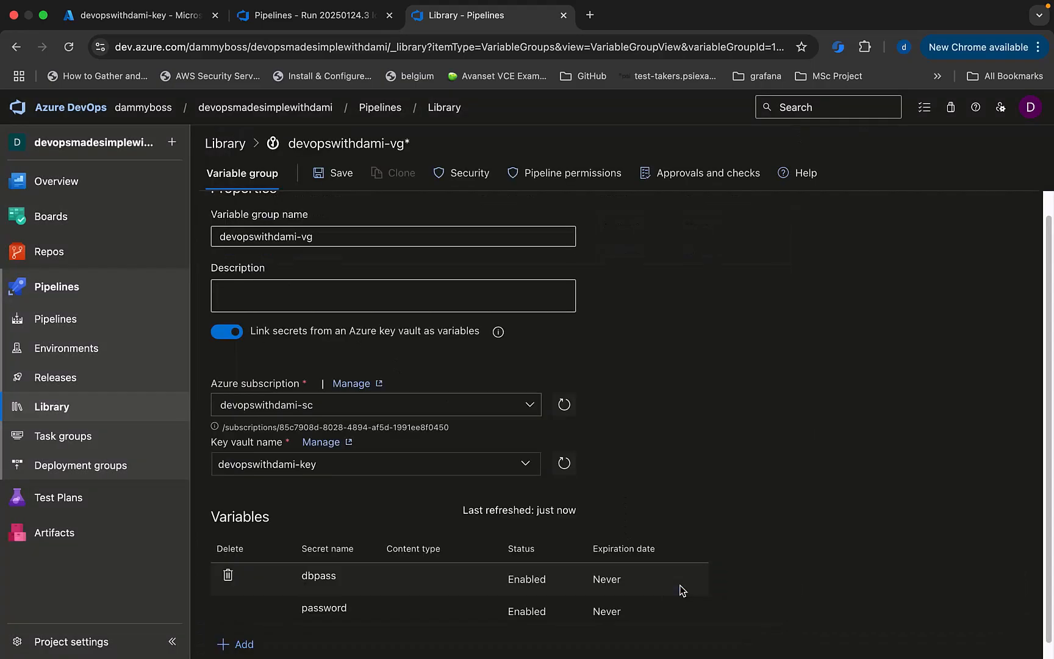
scroll(640, 500, down, 1)
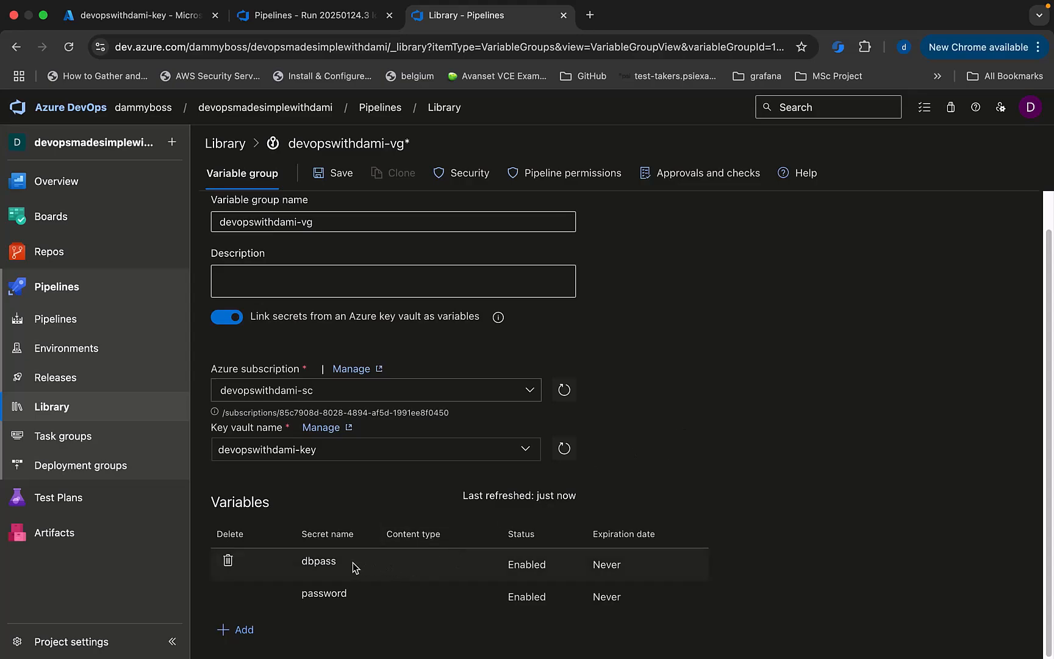
double_click(316, 562)
double_click(322, 595)
double_click(317, 563)
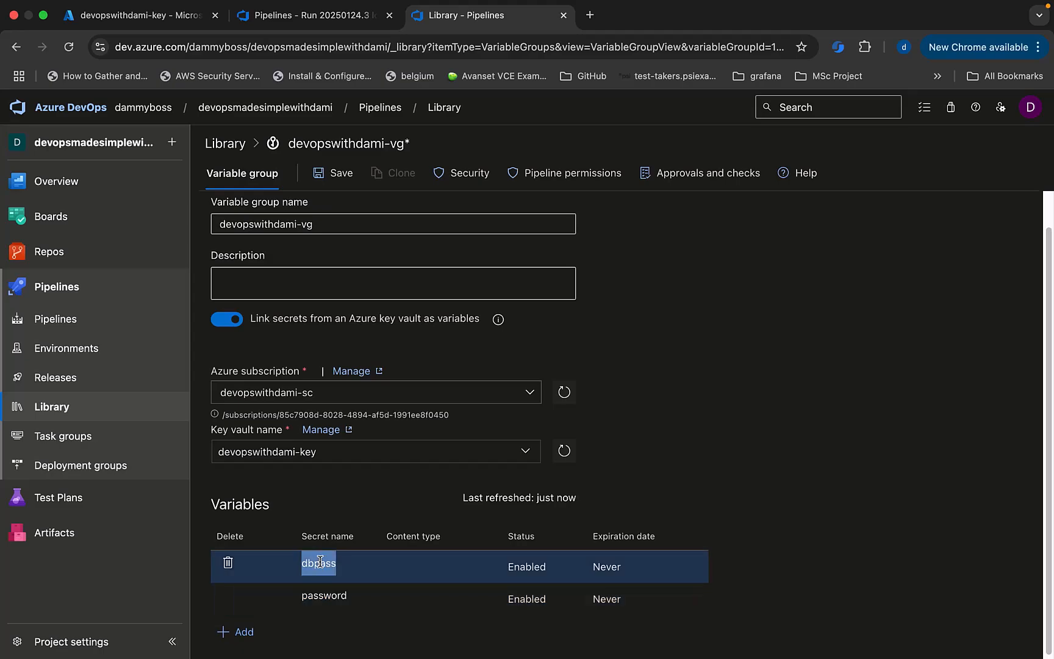
click(339, 177)
Open the pipeline YAML for editing from run #20250124.3's actions menu.
click(304, 22)
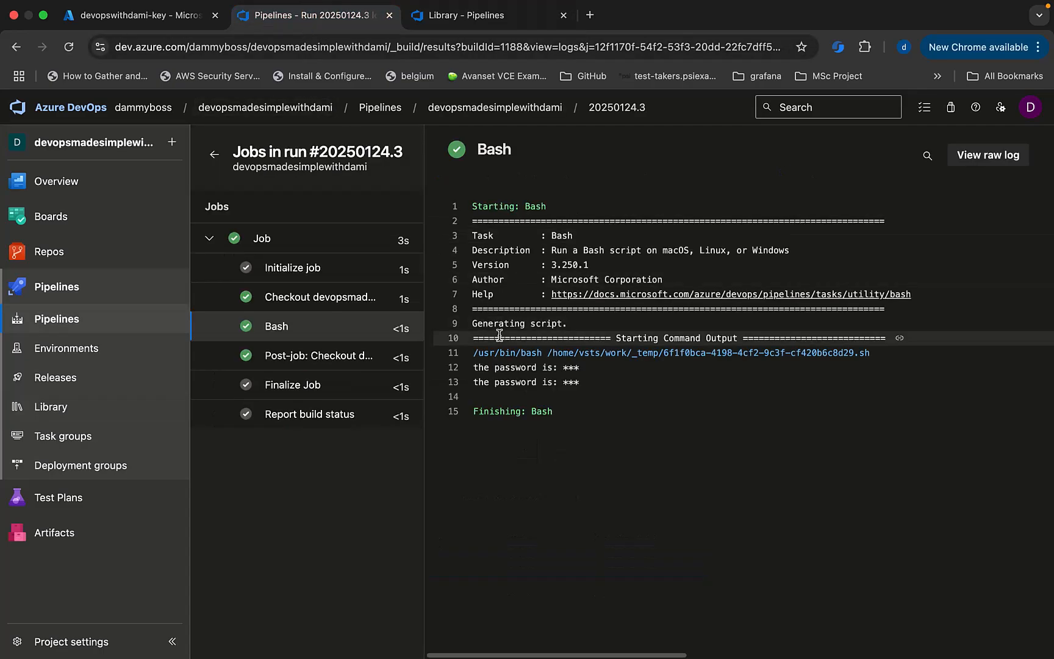
click(620, 115)
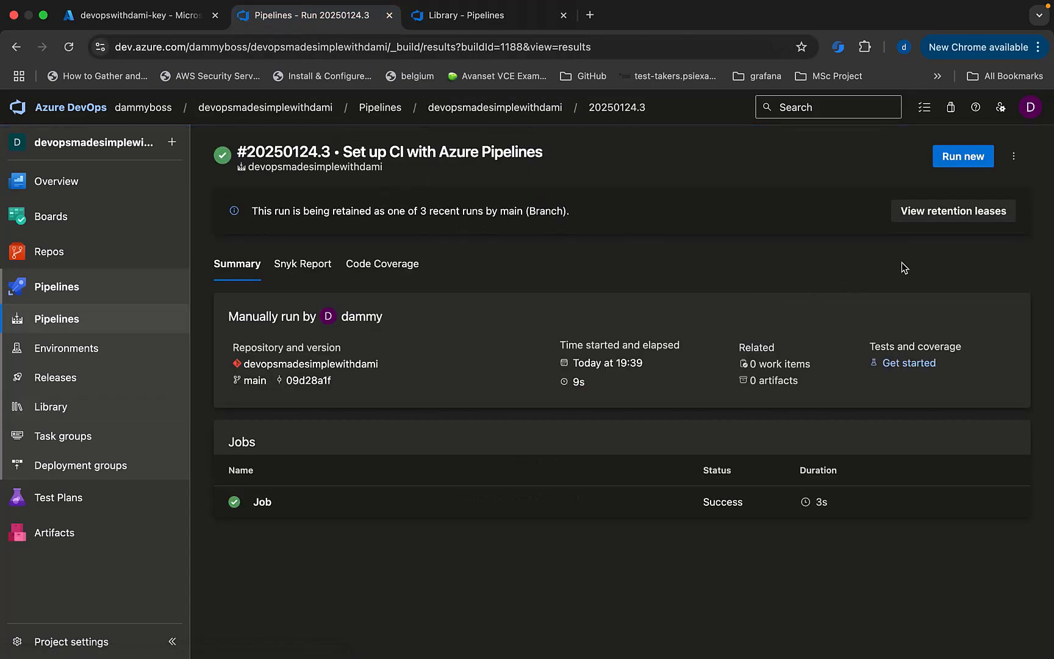
click(1013, 164)
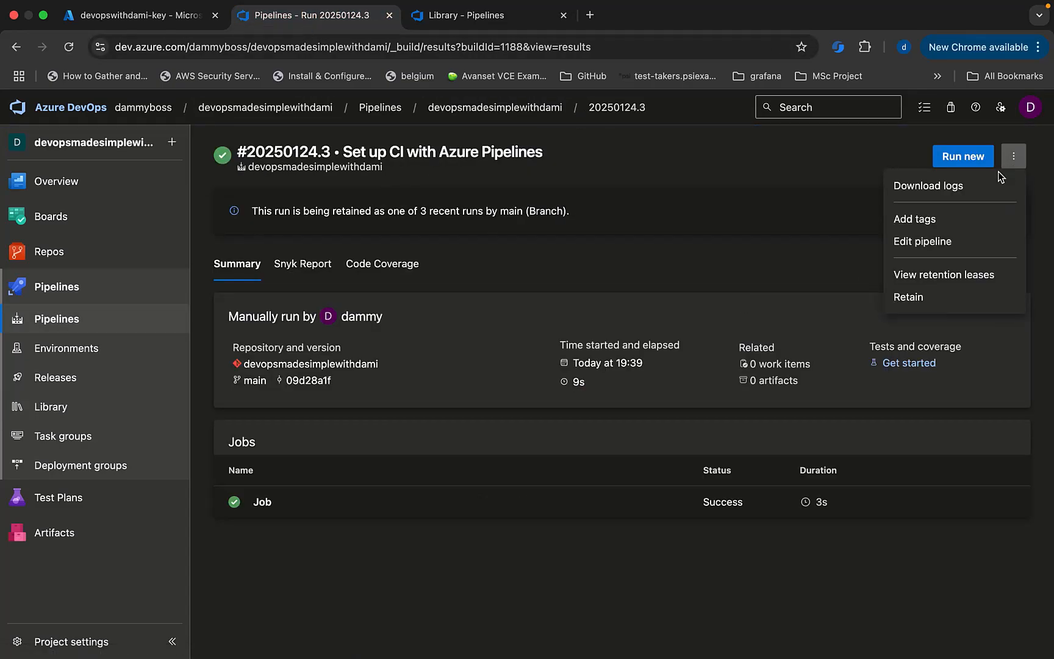
click(932, 239)
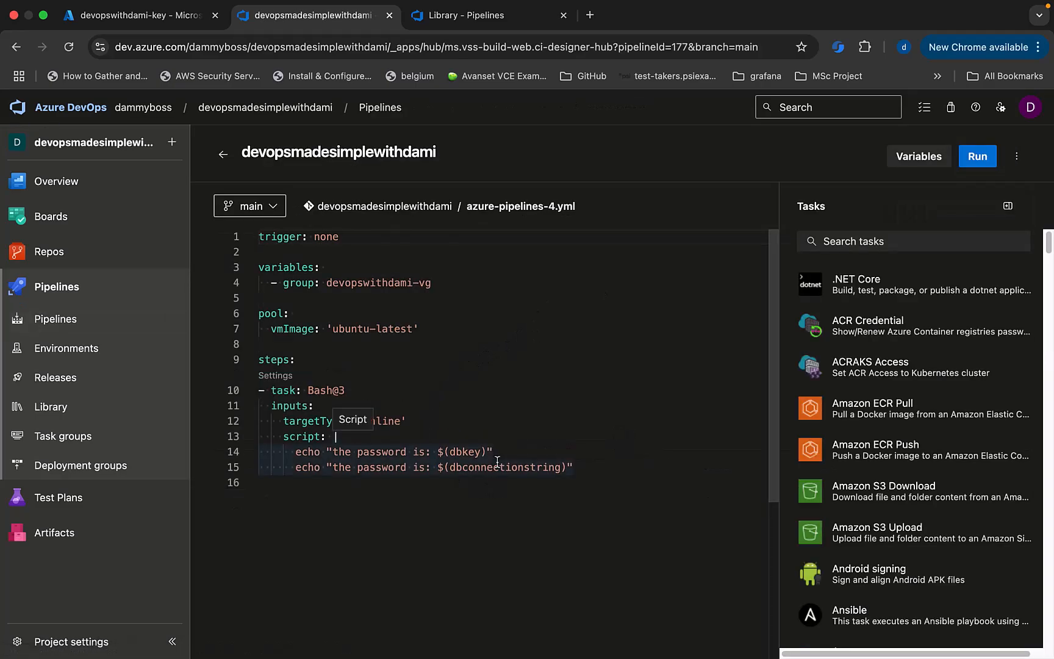
Change the Bash echoes to $(dbpass) and $(password), validate, and commit to main.
double_click(461, 454)
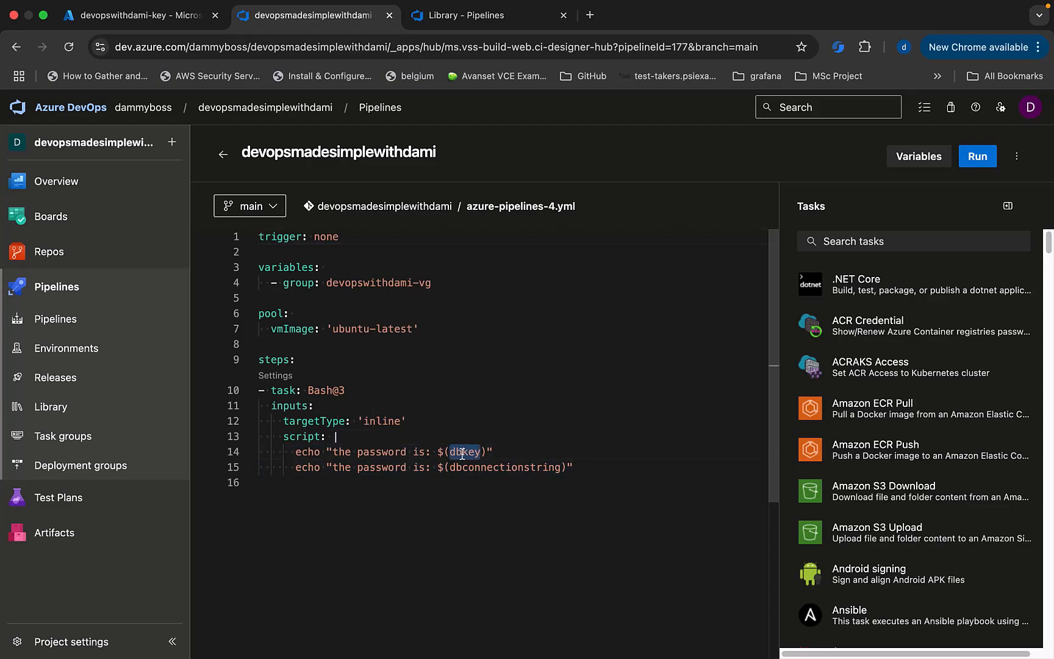
text(dbpass)
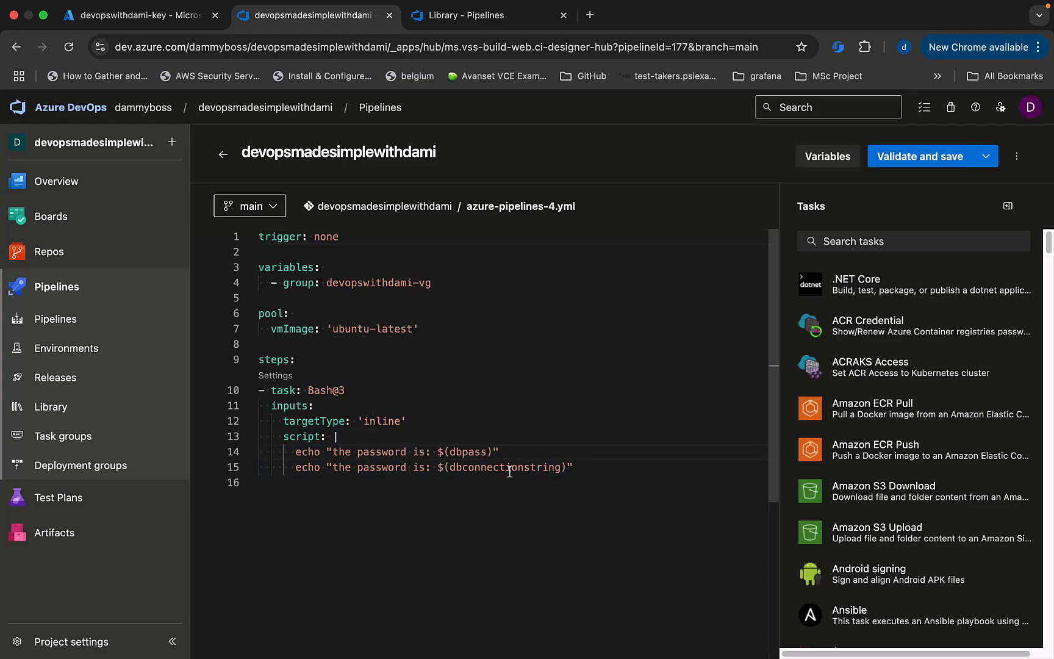
double_click(510, 468)
text(password)
click(465, 15)
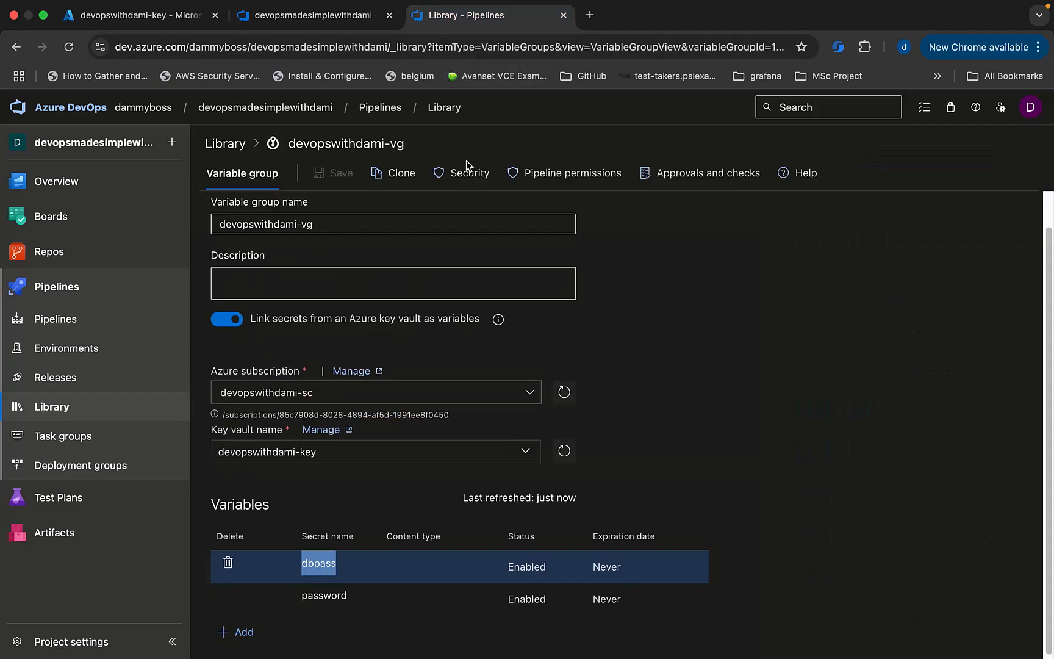
double_click(327, 596)
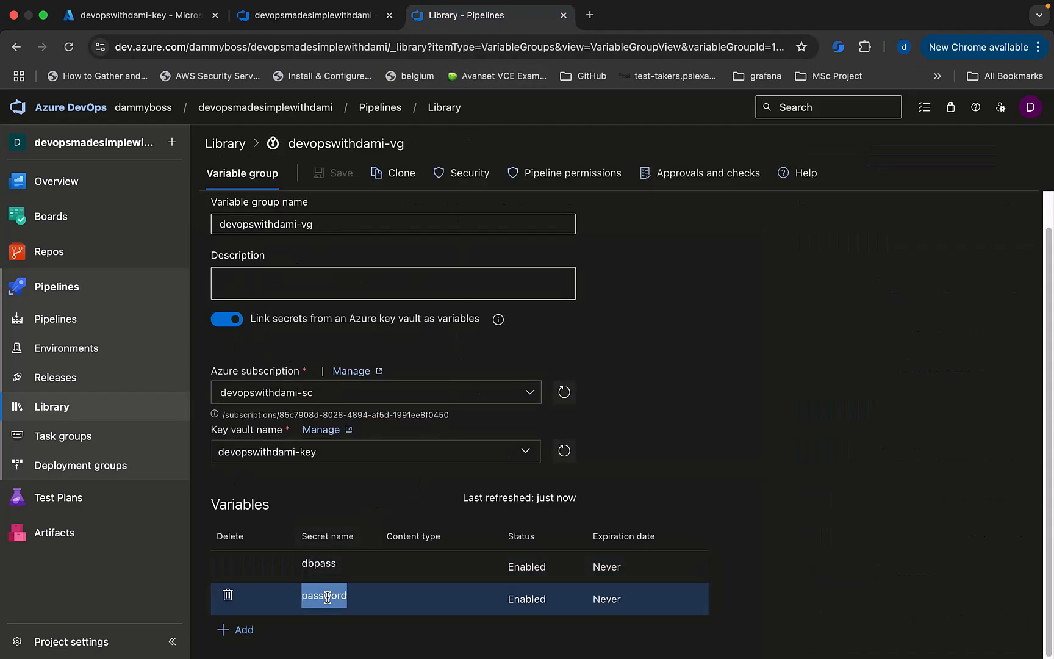
click(311, 16)
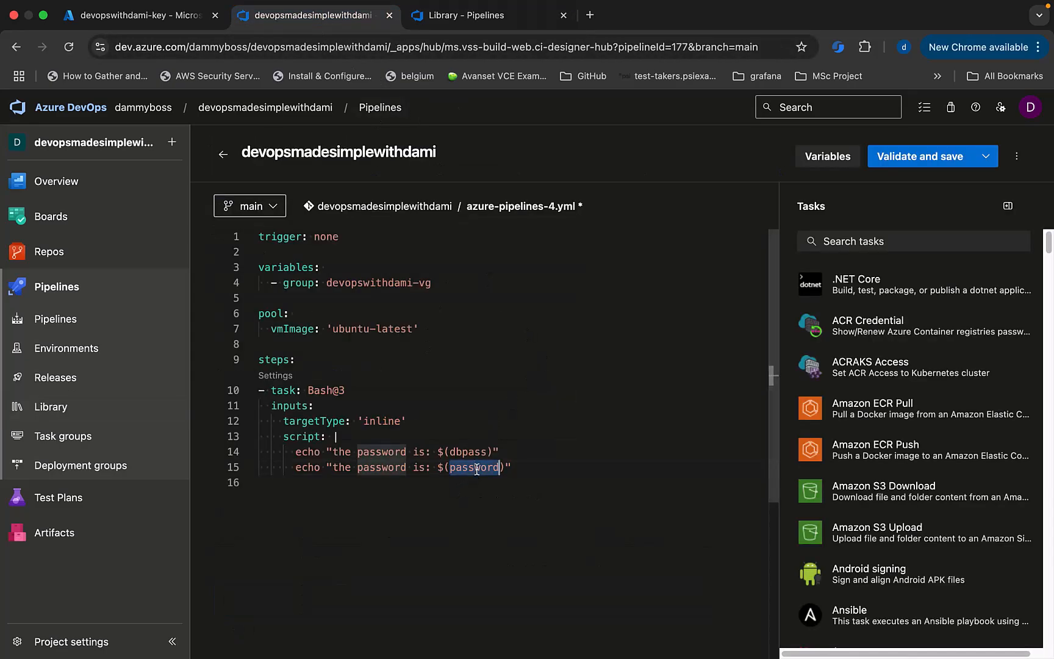
click(921, 157)
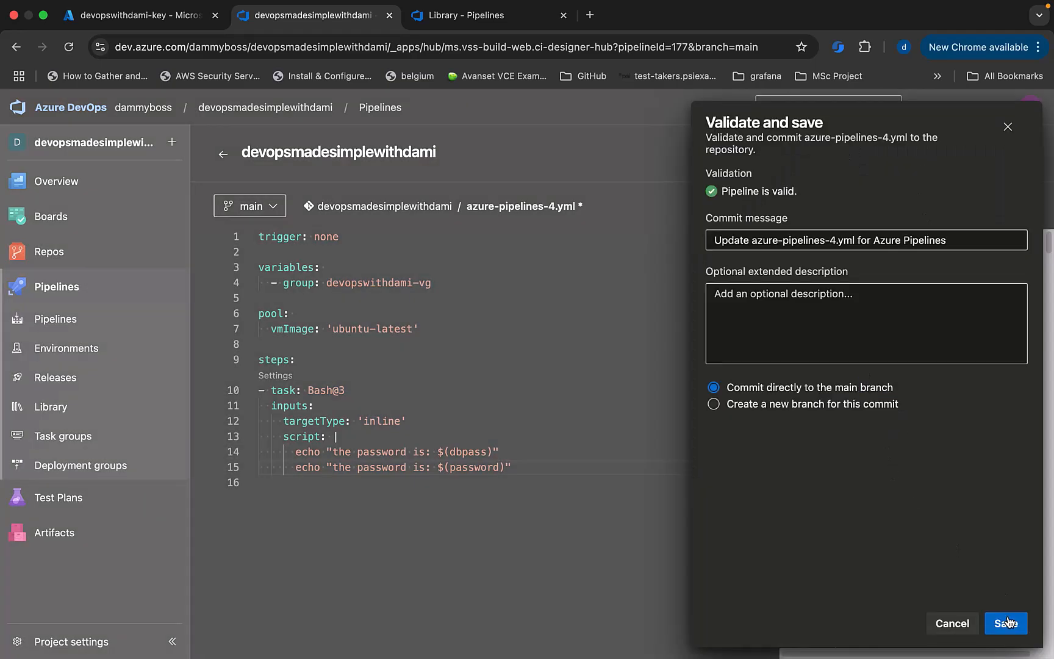
click(1007, 624)
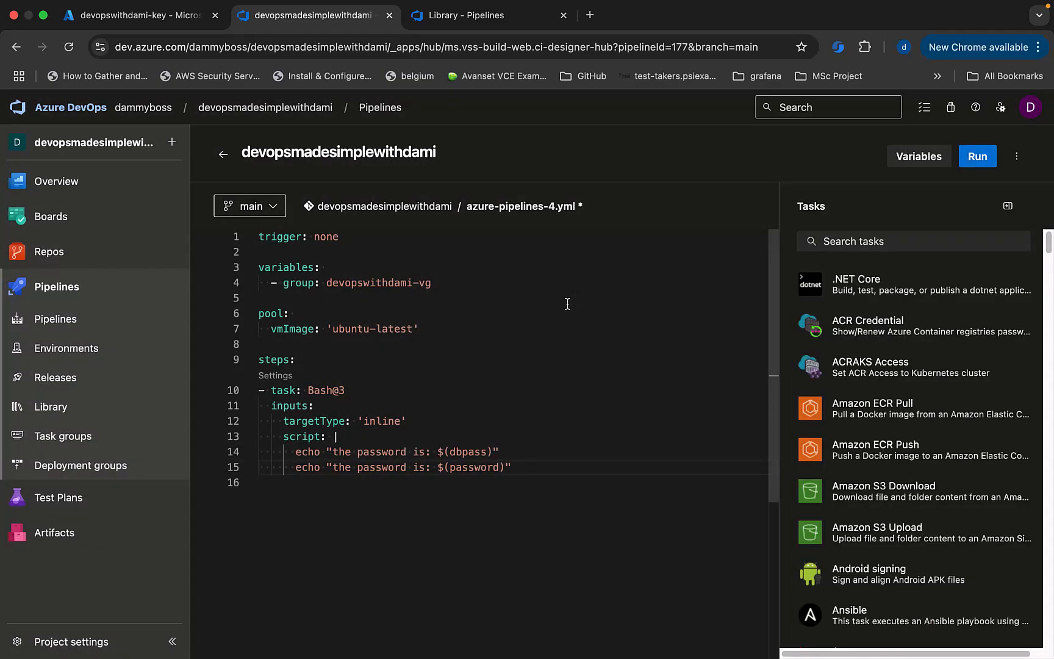
Launch run #20250124.4 on main and view its Bash step log.
click(981, 160)
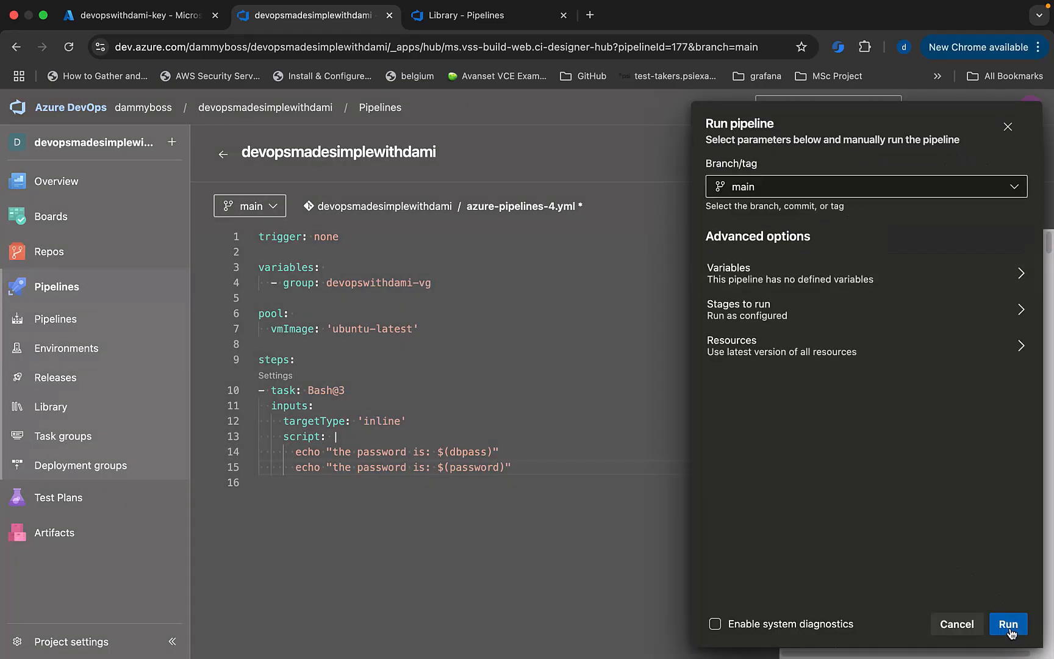
click(1010, 630)
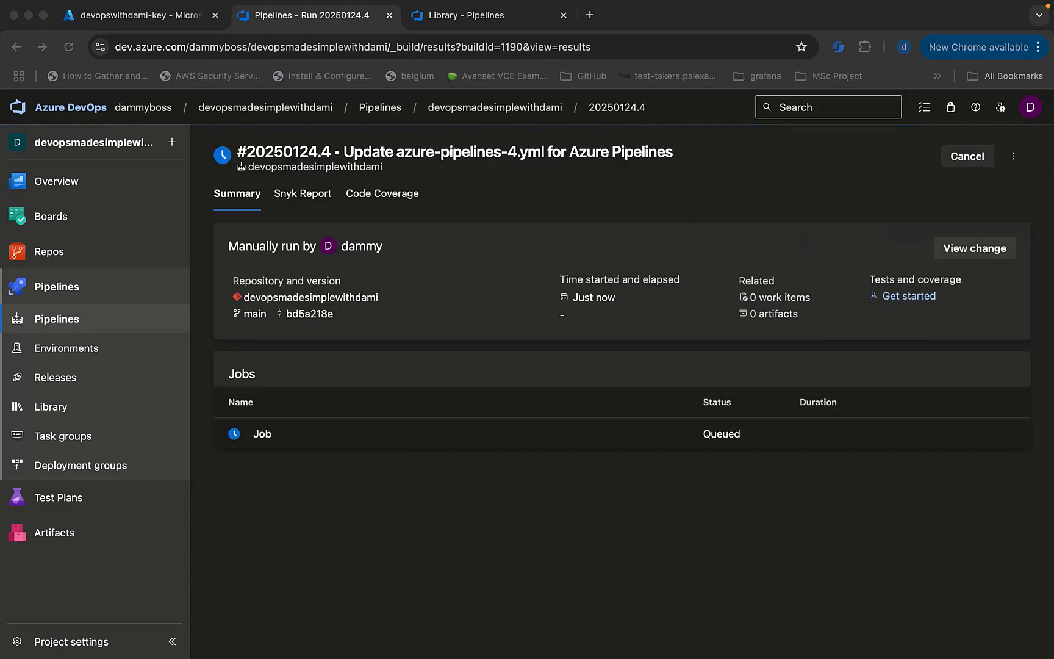
click(303, 495)
click(262, 444)
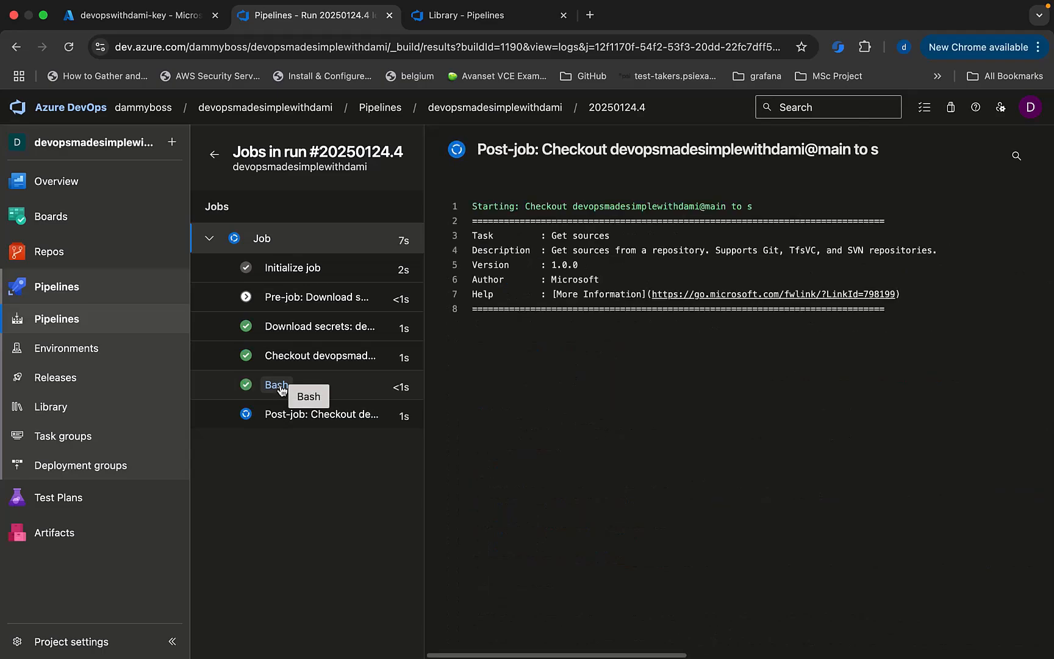
click(279, 386)
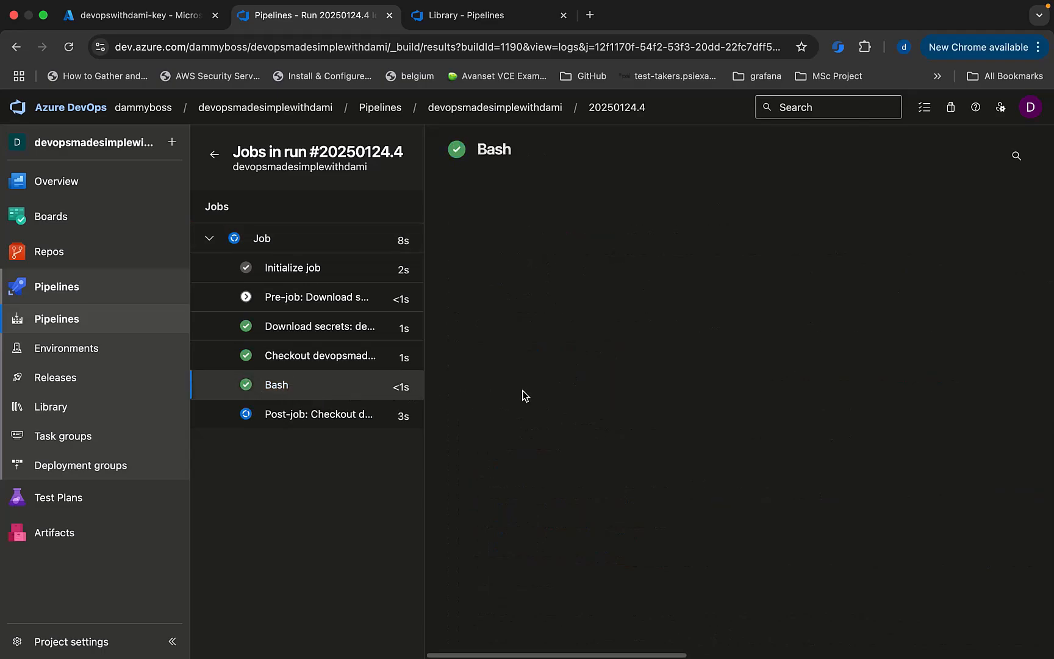